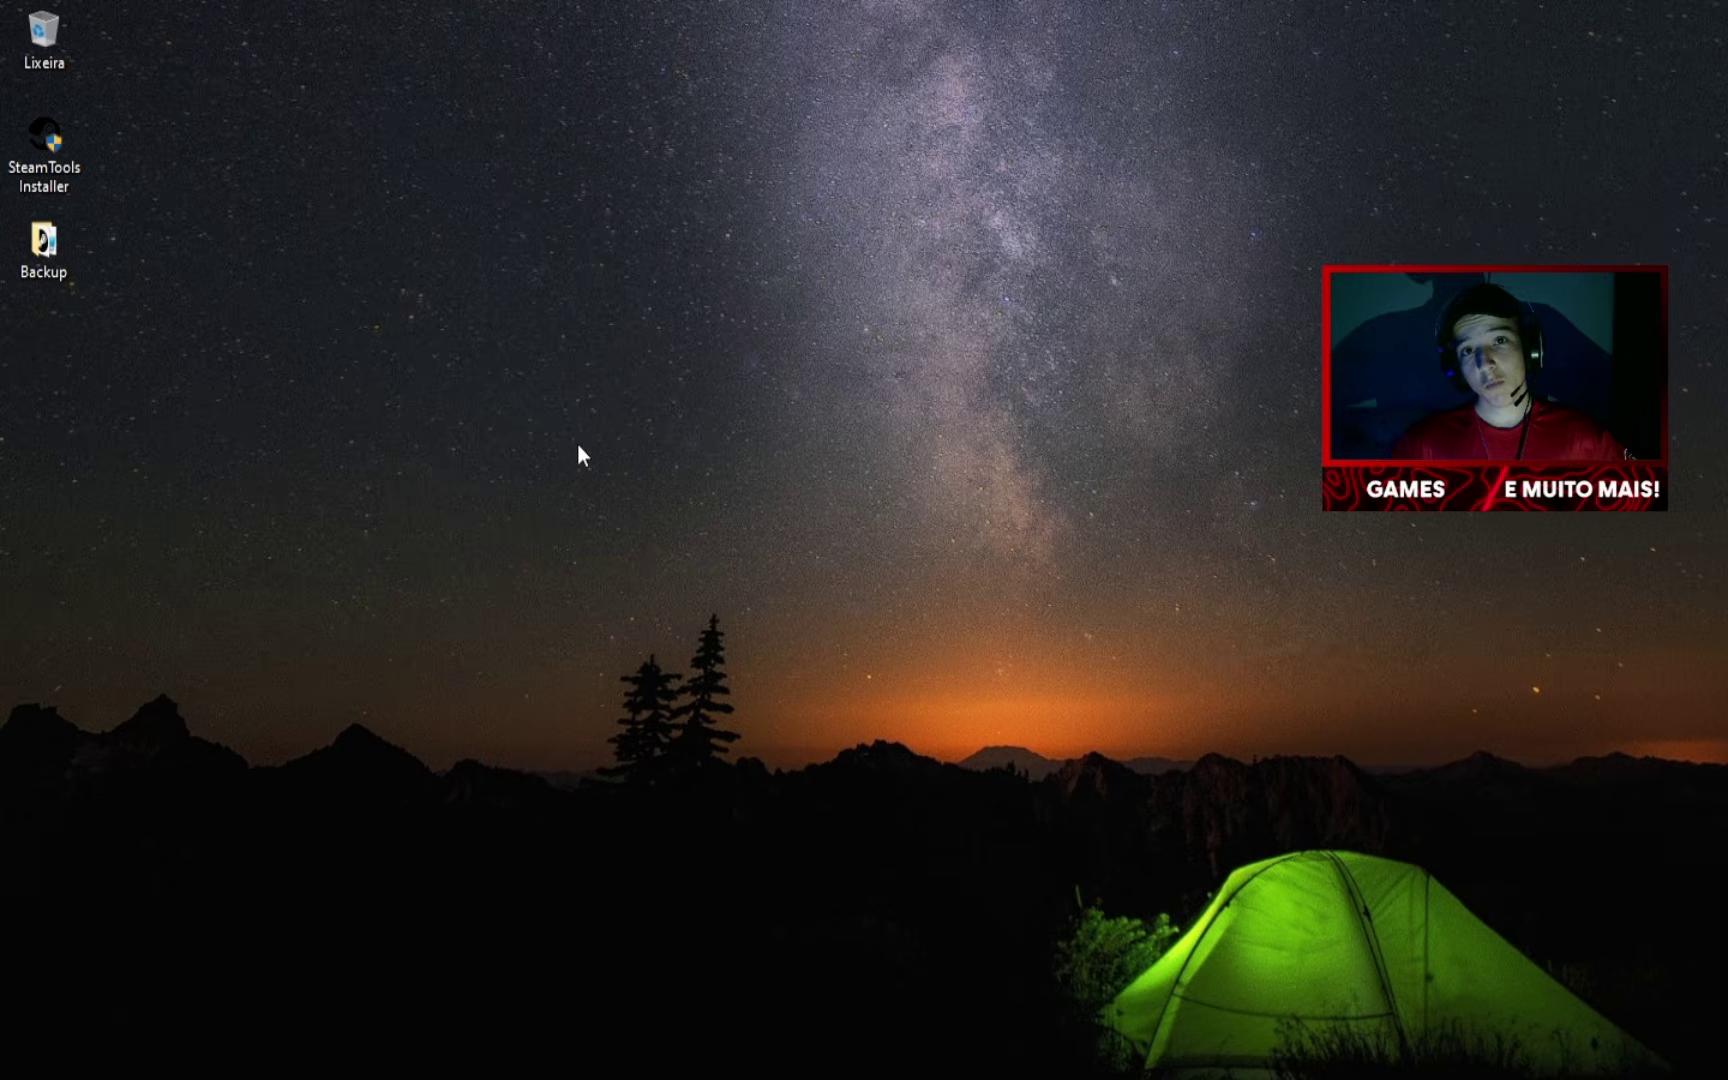
# Move the SteamTools Installer icon away from the other desktop icons into the open middle area
pyautogui.moveTo(28, 155); pyautogui.dragTo(655, 470)
pyautogui.click(448, 420)
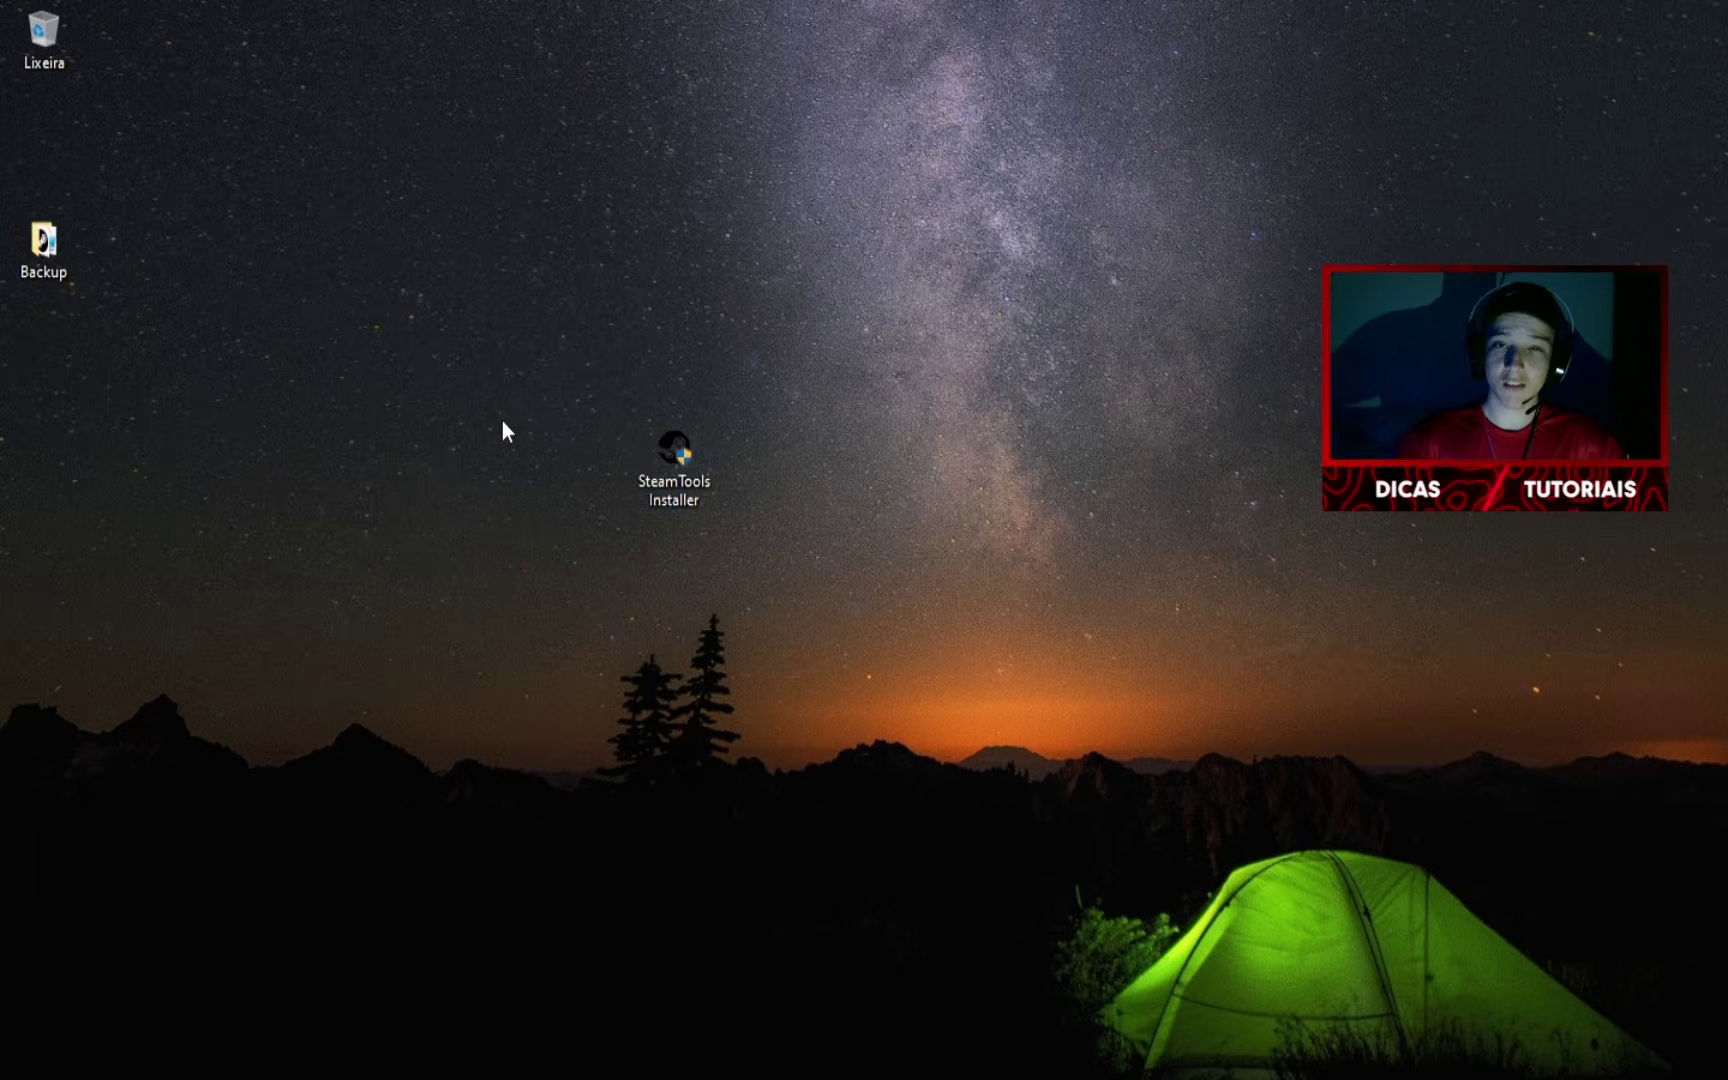
pyautogui.moveTo(543, 377); pyautogui.dragTo(725, 617)
pyautogui.click(725, 617)
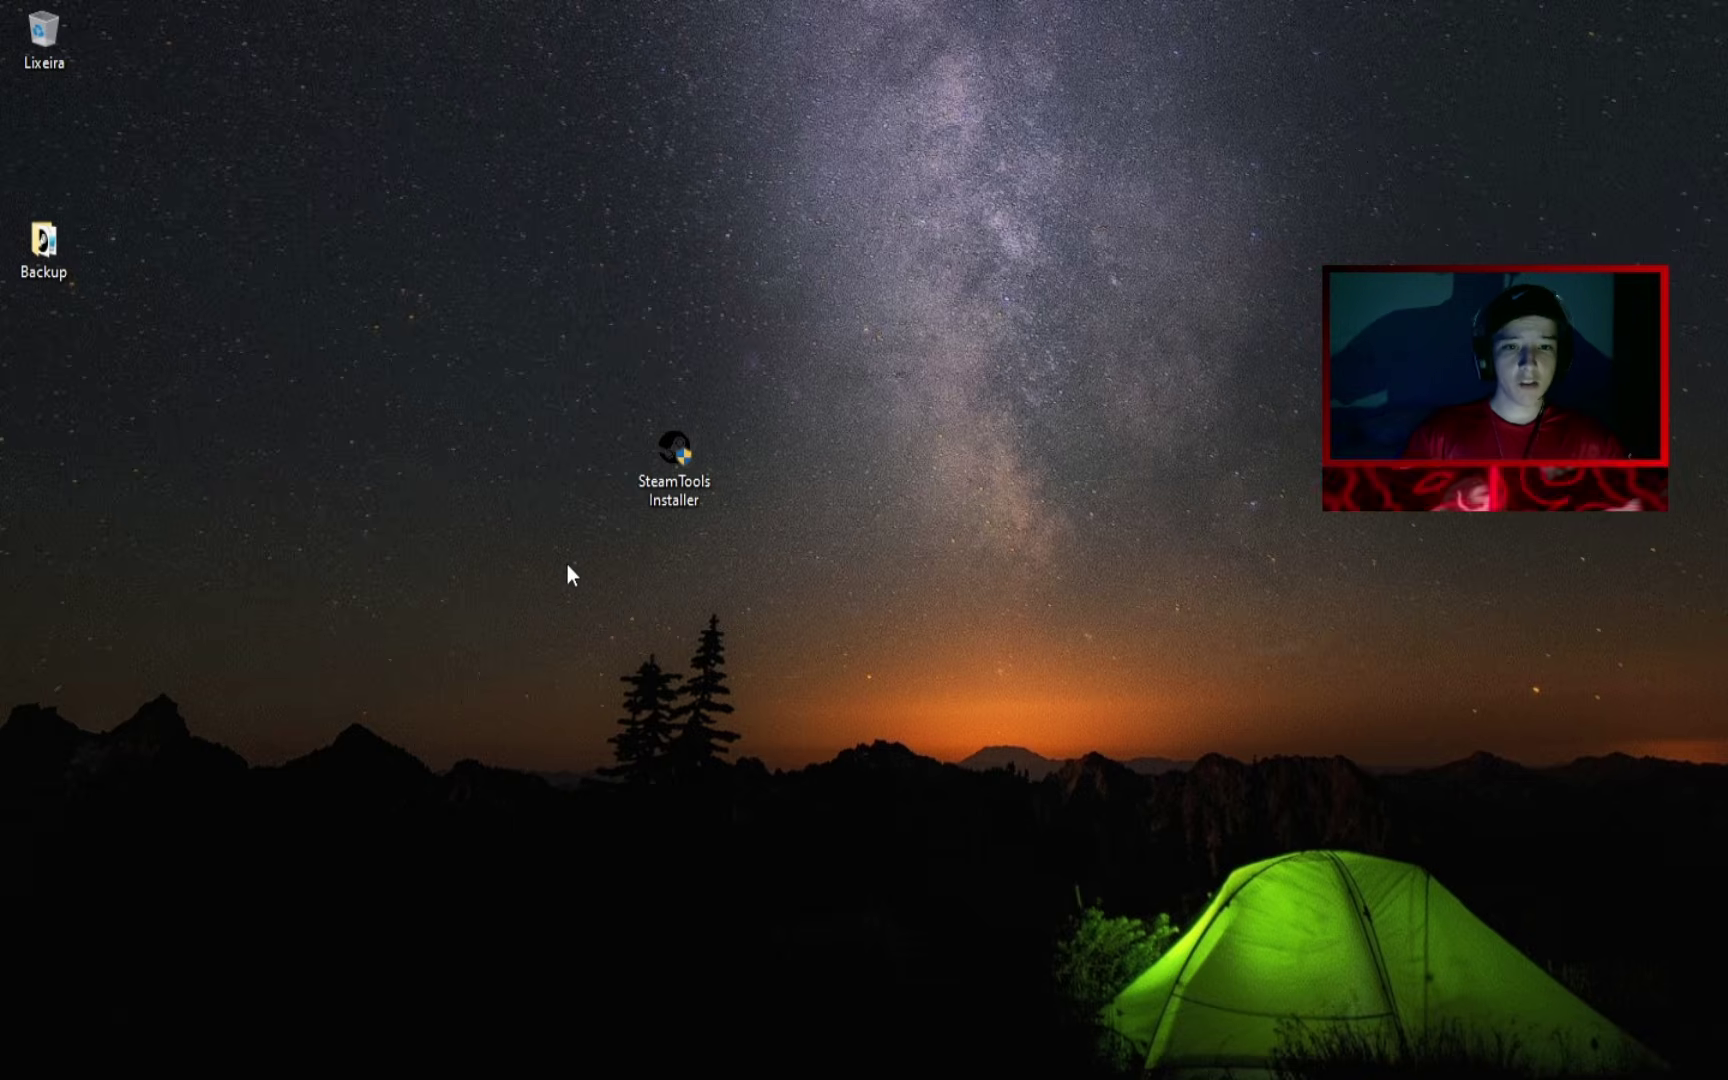
pyautogui.moveTo(662, 444); pyautogui.dragTo(572, 444)
pyautogui.moveTo(390, 435); pyautogui.dragTo(404, 535)
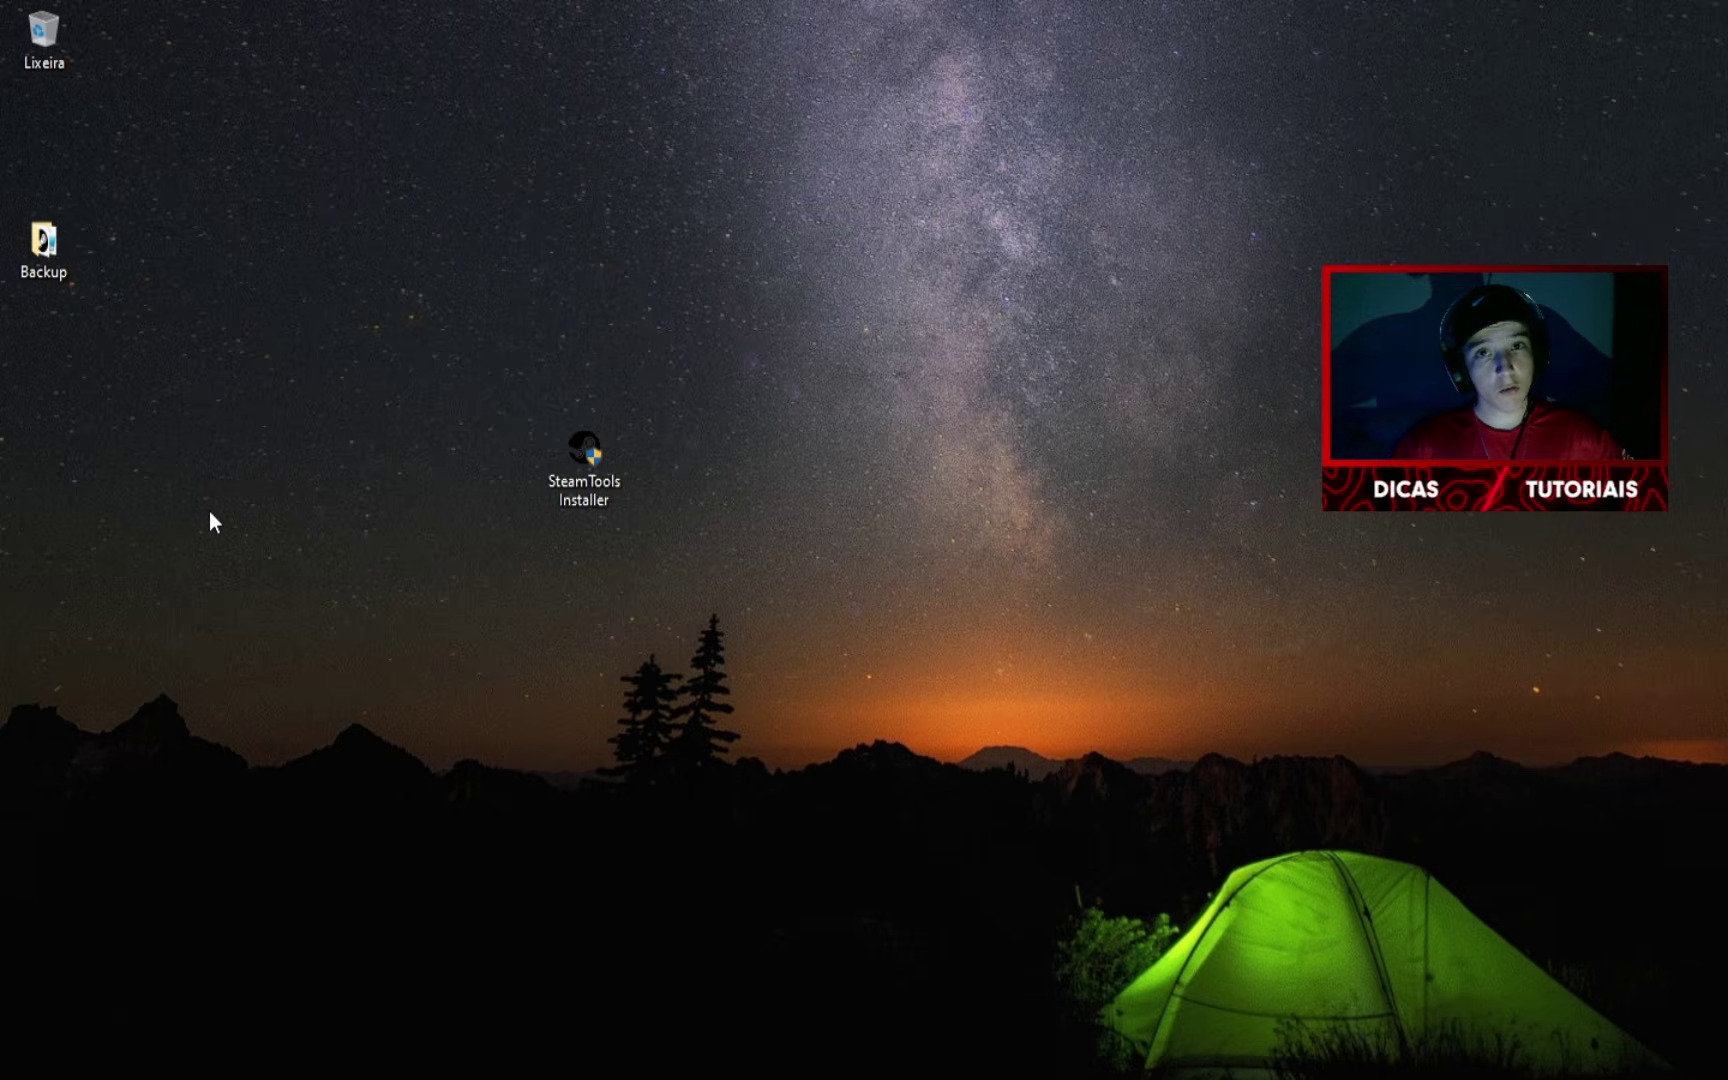
pyautogui.moveTo(362, 343)
pyautogui.mouseDown()
pyautogui.moveTo(602, 779)
pyautogui.moveTo(779, 764)
pyautogui.moveTo(215, 261)
pyautogui.mouseUp()
pyautogui.moveTo(305, 329)
pyautogui.mouseDown()
pyautogui.moveTo(385, 466)
pyautogui.moveTo(408, 648)
pyautogui.mouseUp()
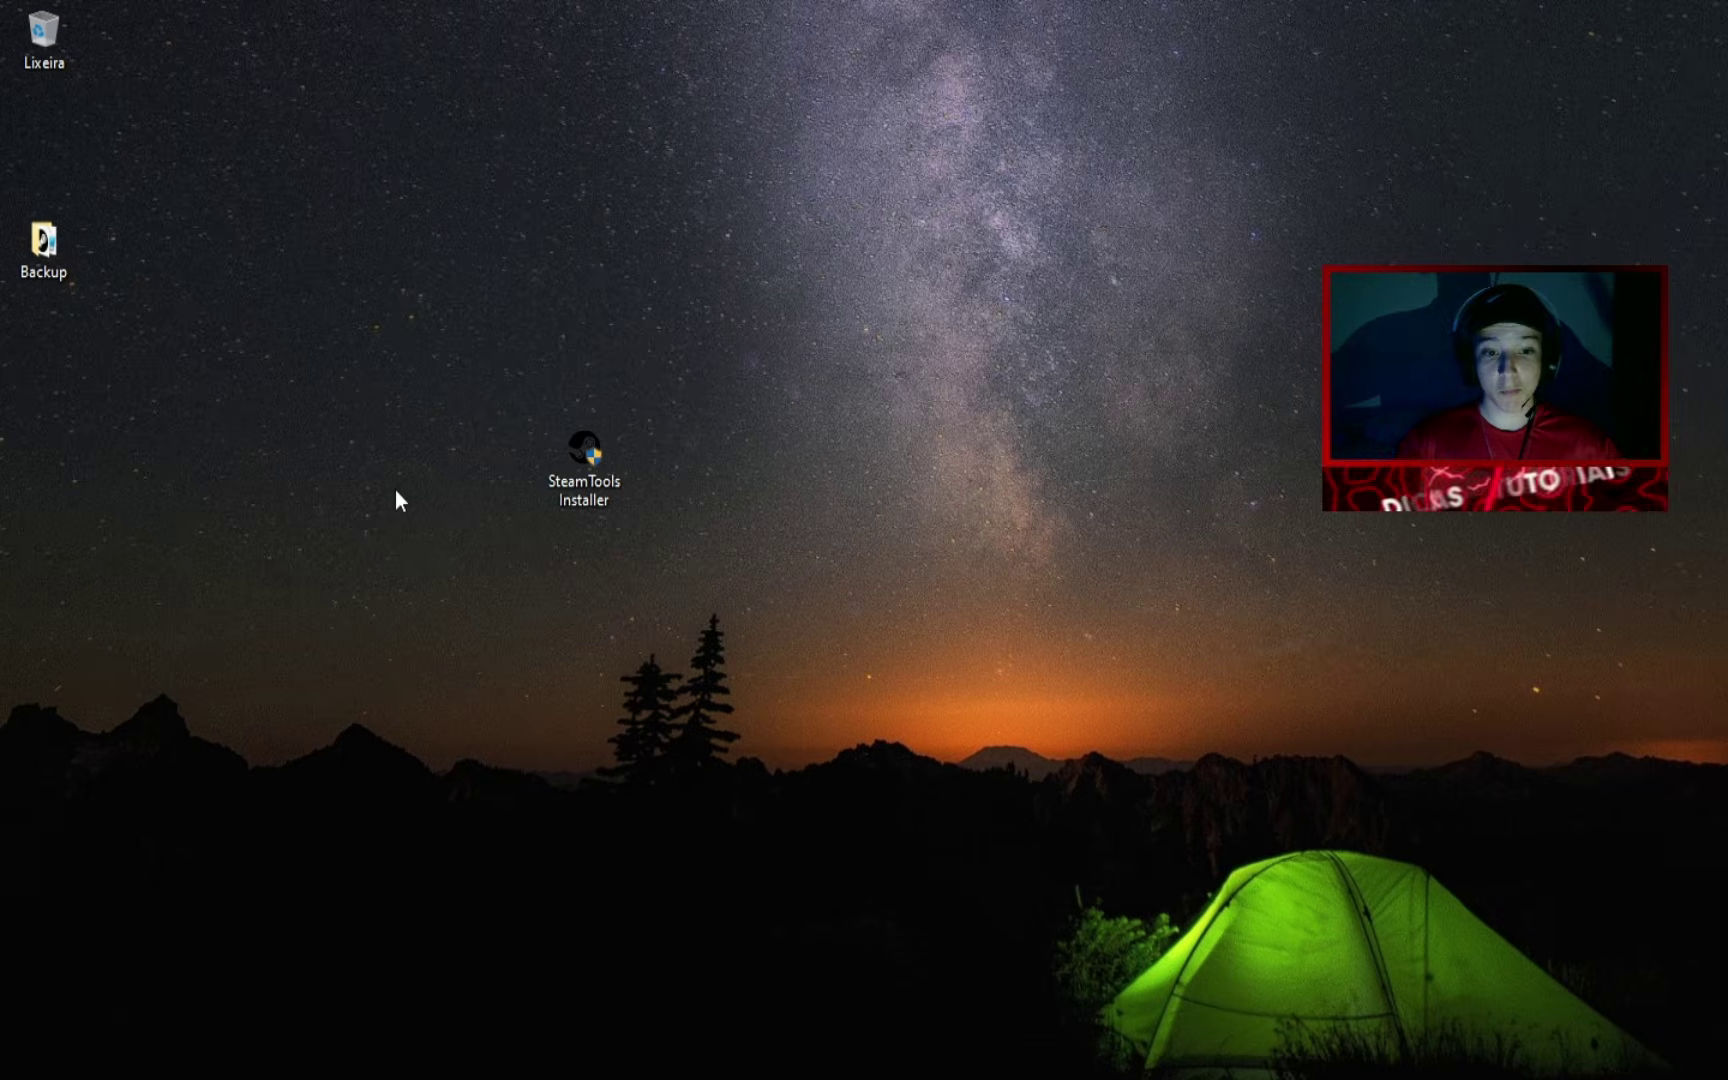
# Switch to Discord, look through the Canal RDAoficial server's channel list, and minimize the window
pyautogui.click(482, 1062)
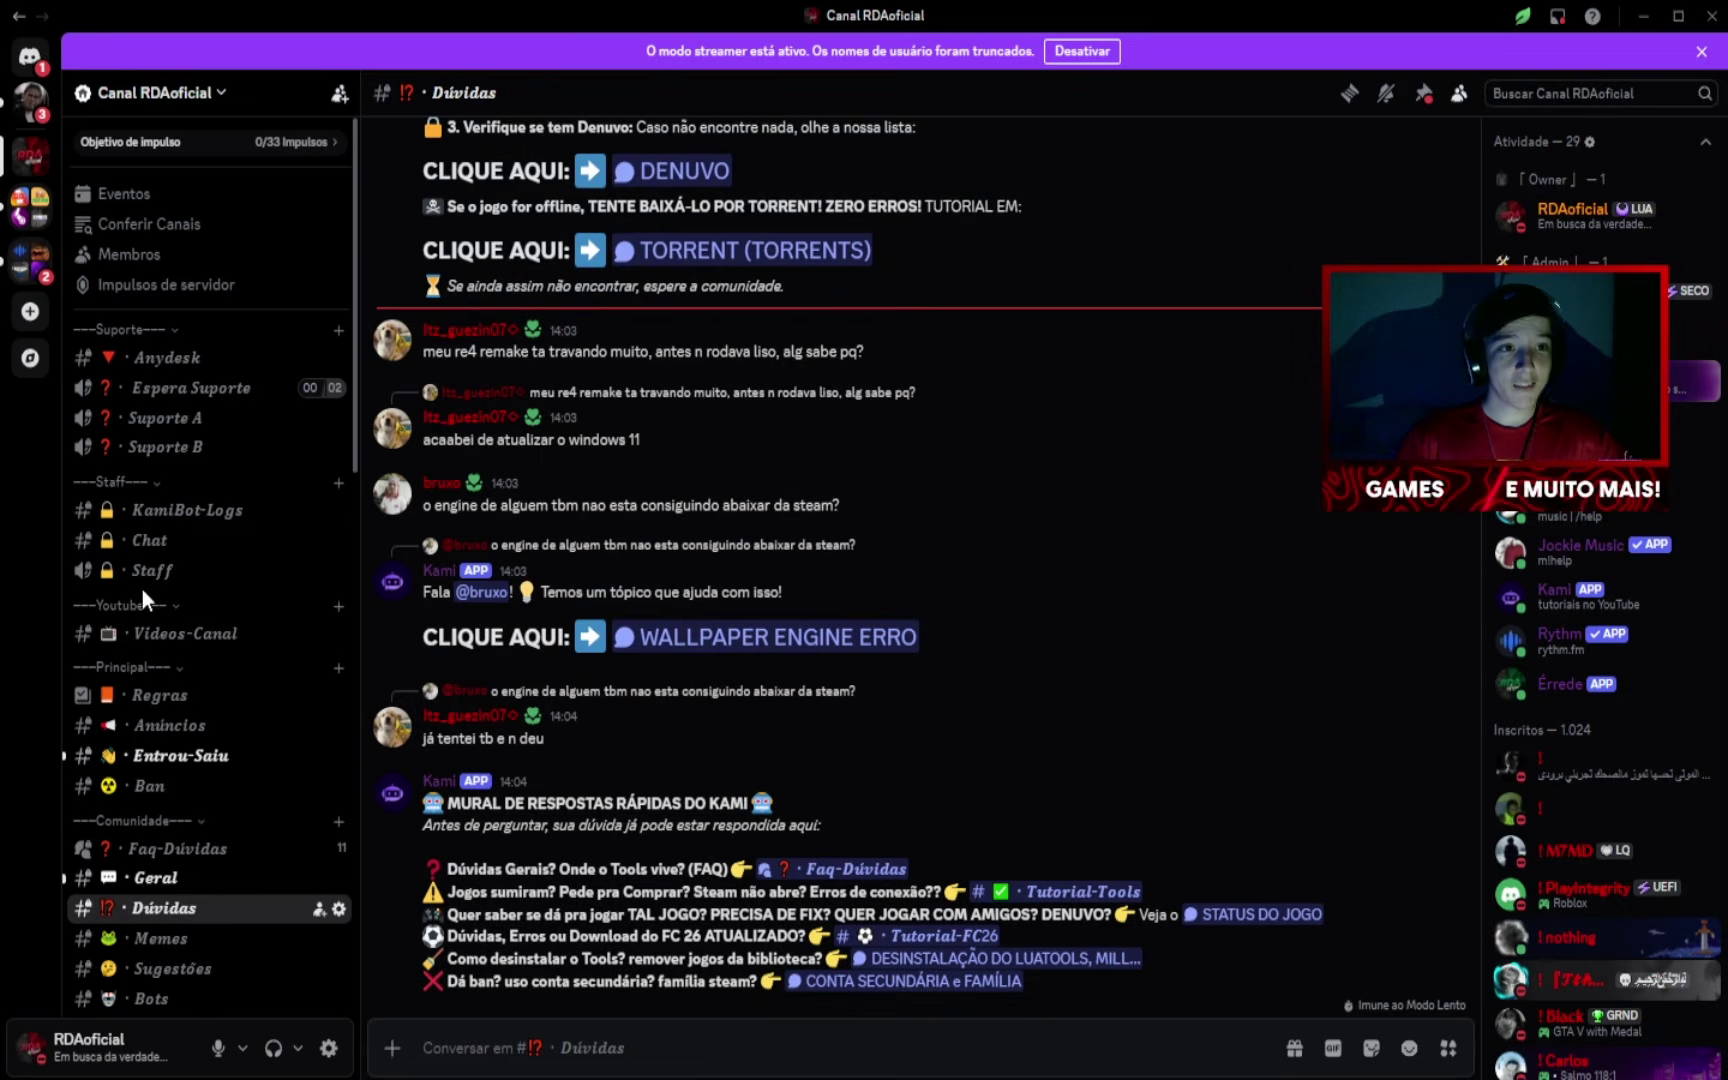
pyautogui.scroll(-1, 188, 500)
pyautogui.scroll(-5, 181, 512)
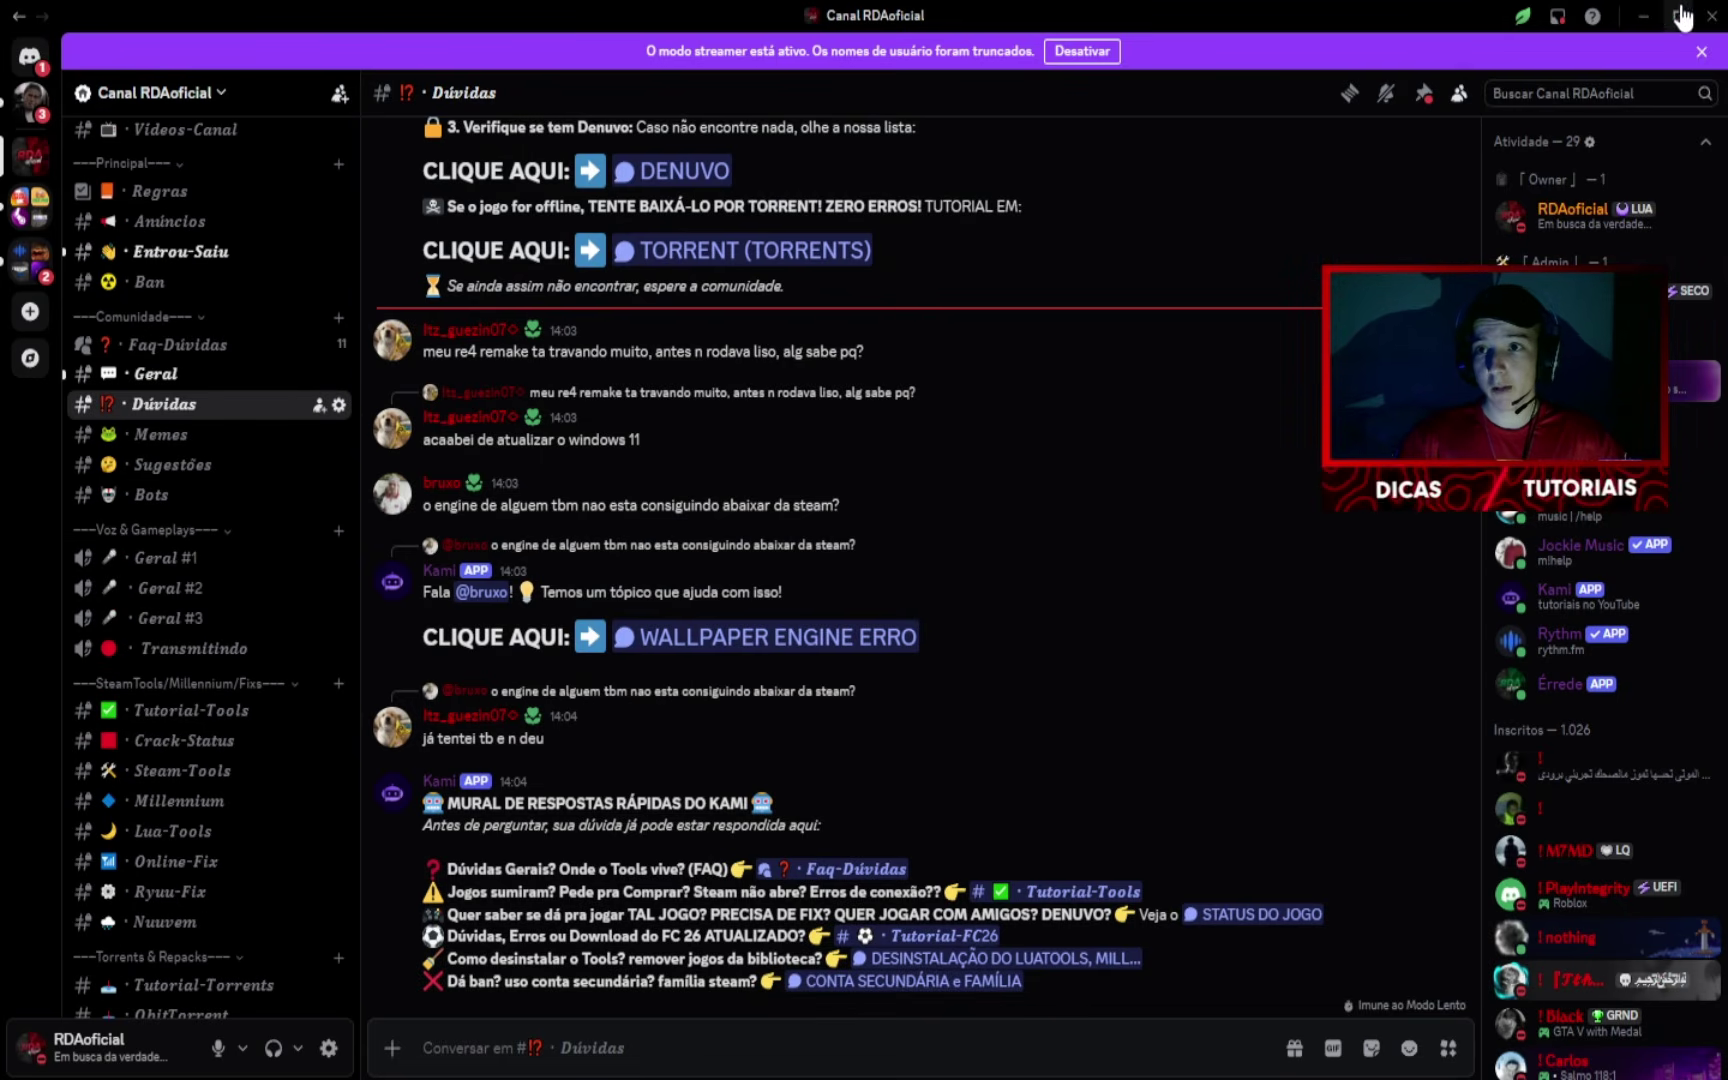
pyautogui.click(1643, 15)
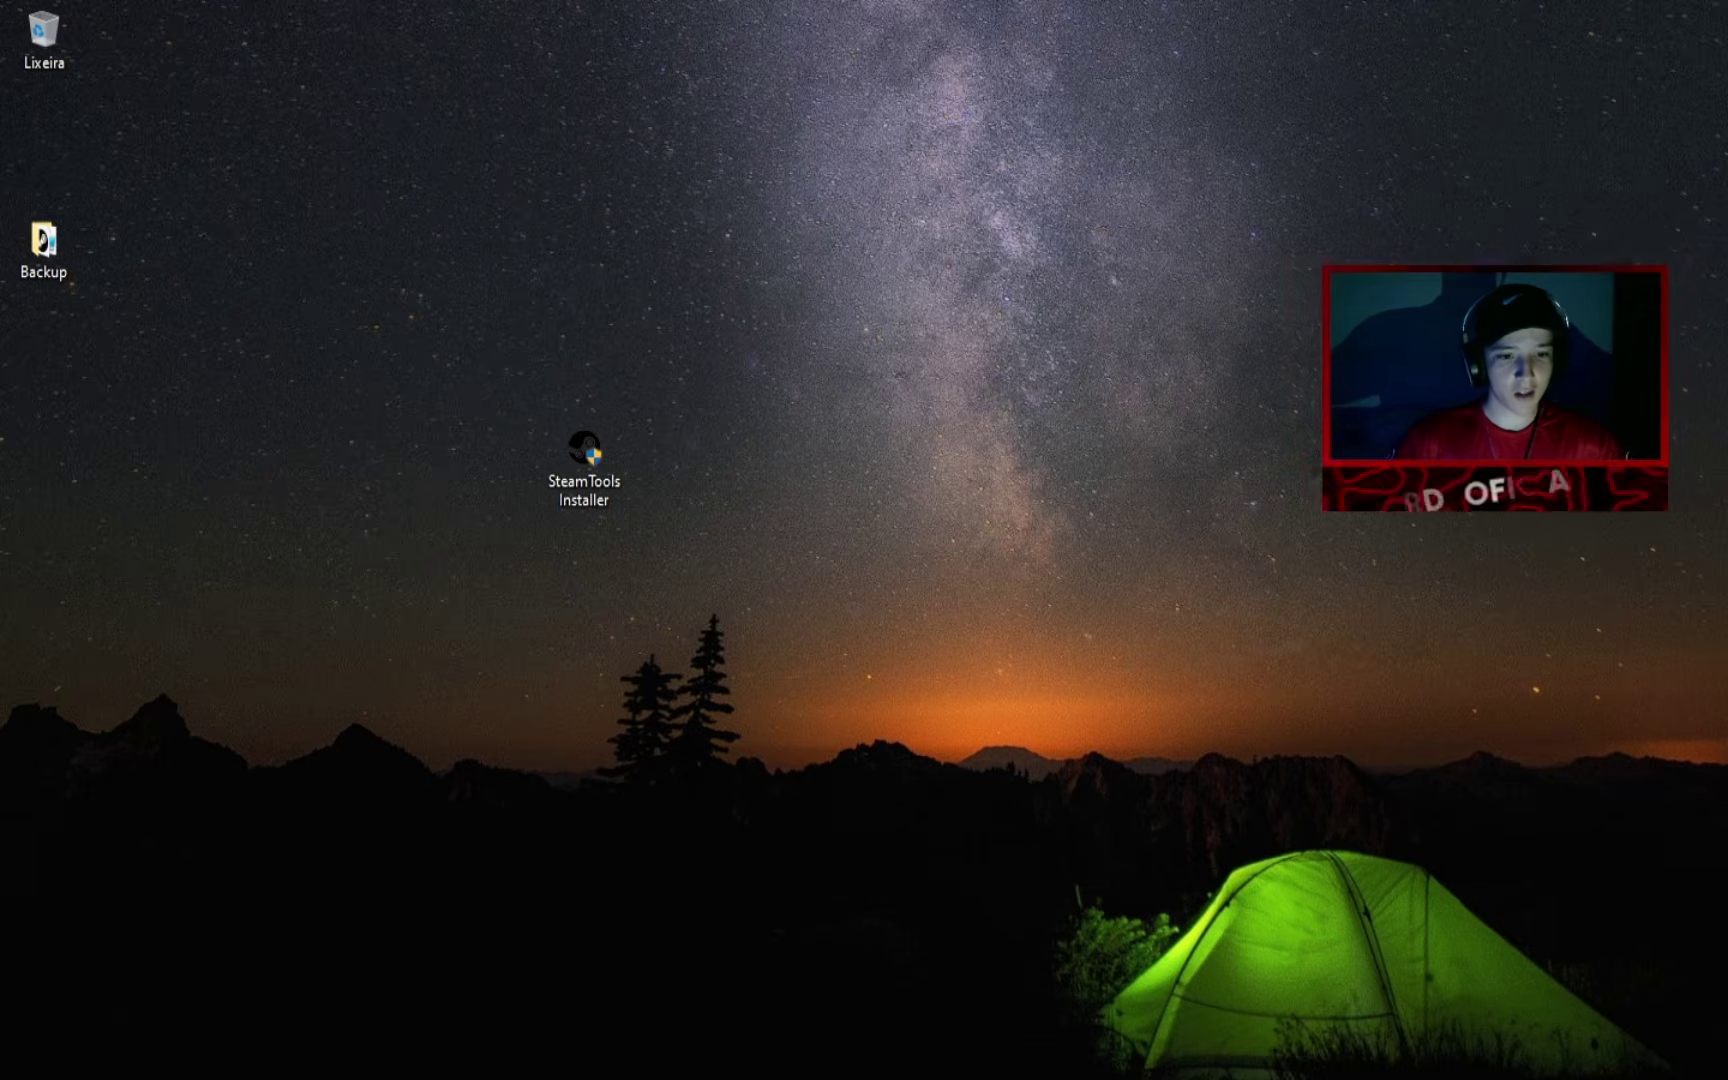
# Review the LuaTools server's important-updates channel in Discord, including the Manifest Updater post, and minimize the window
pyautogui.click(446, 1078)
pyautogui.click(30, 210)
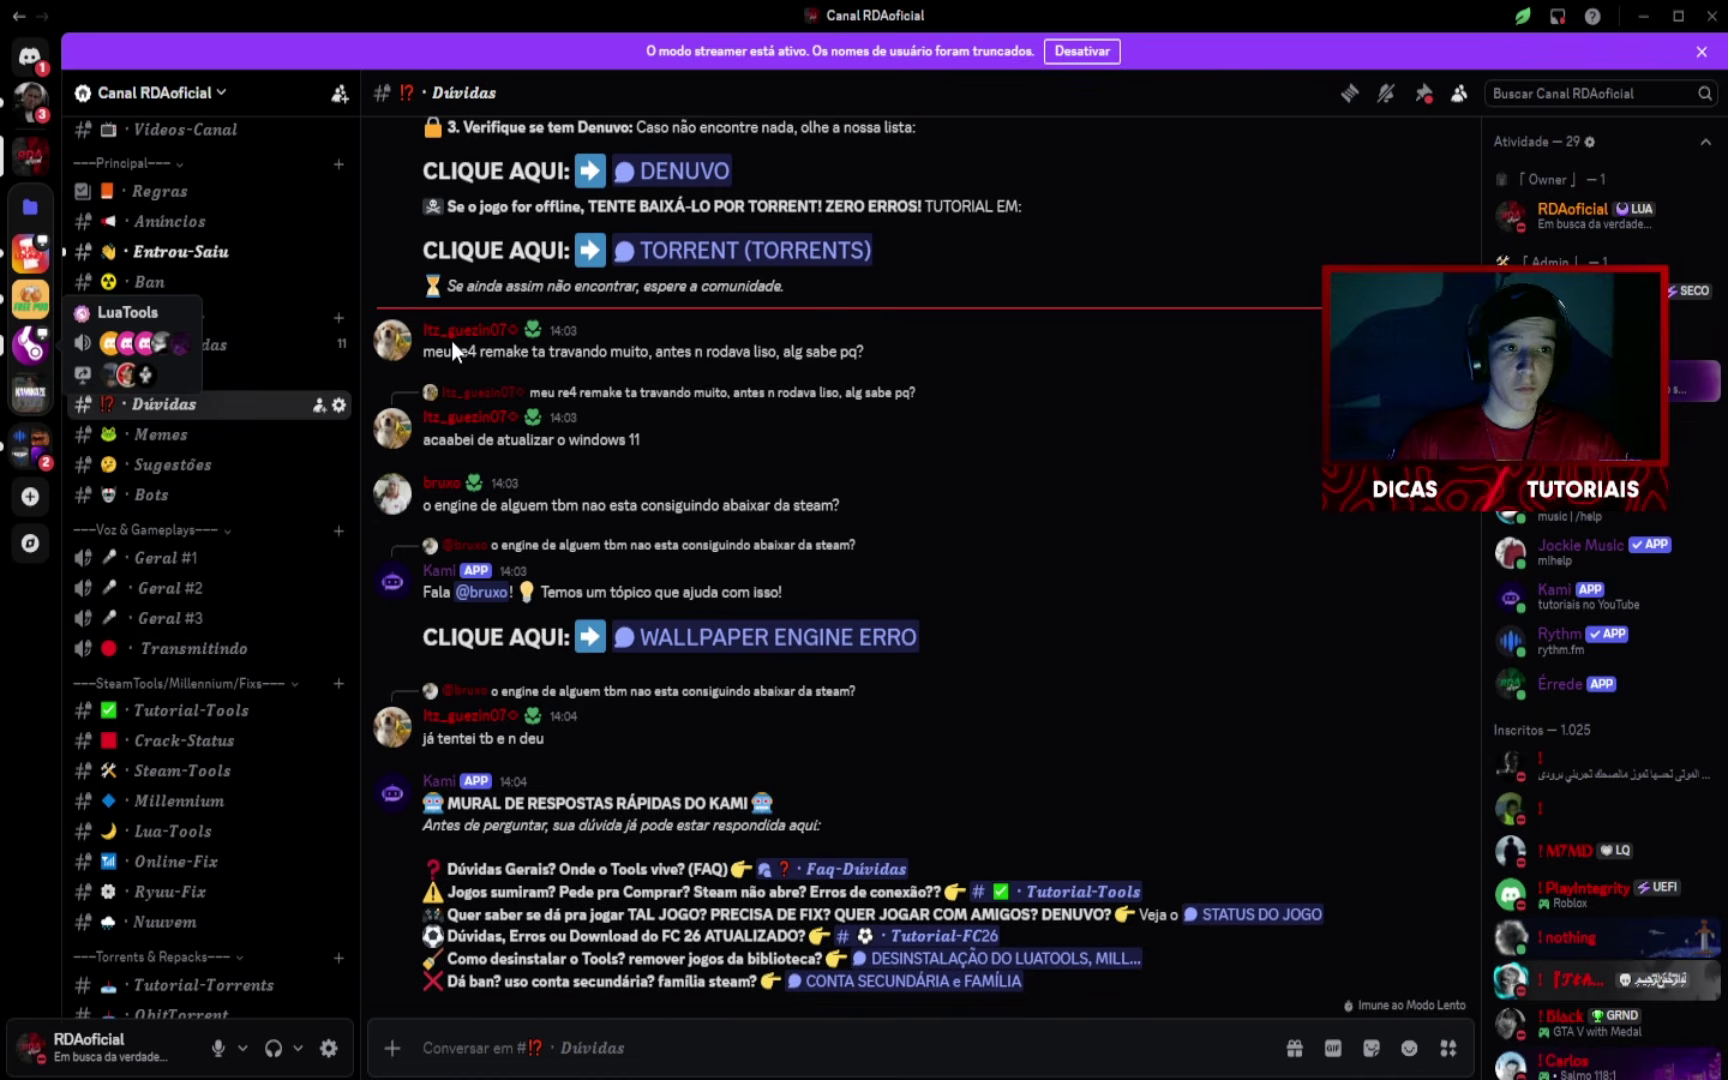
pyautogui.click(30, 345)
pyautogui.scroll(-1, 240, 690)
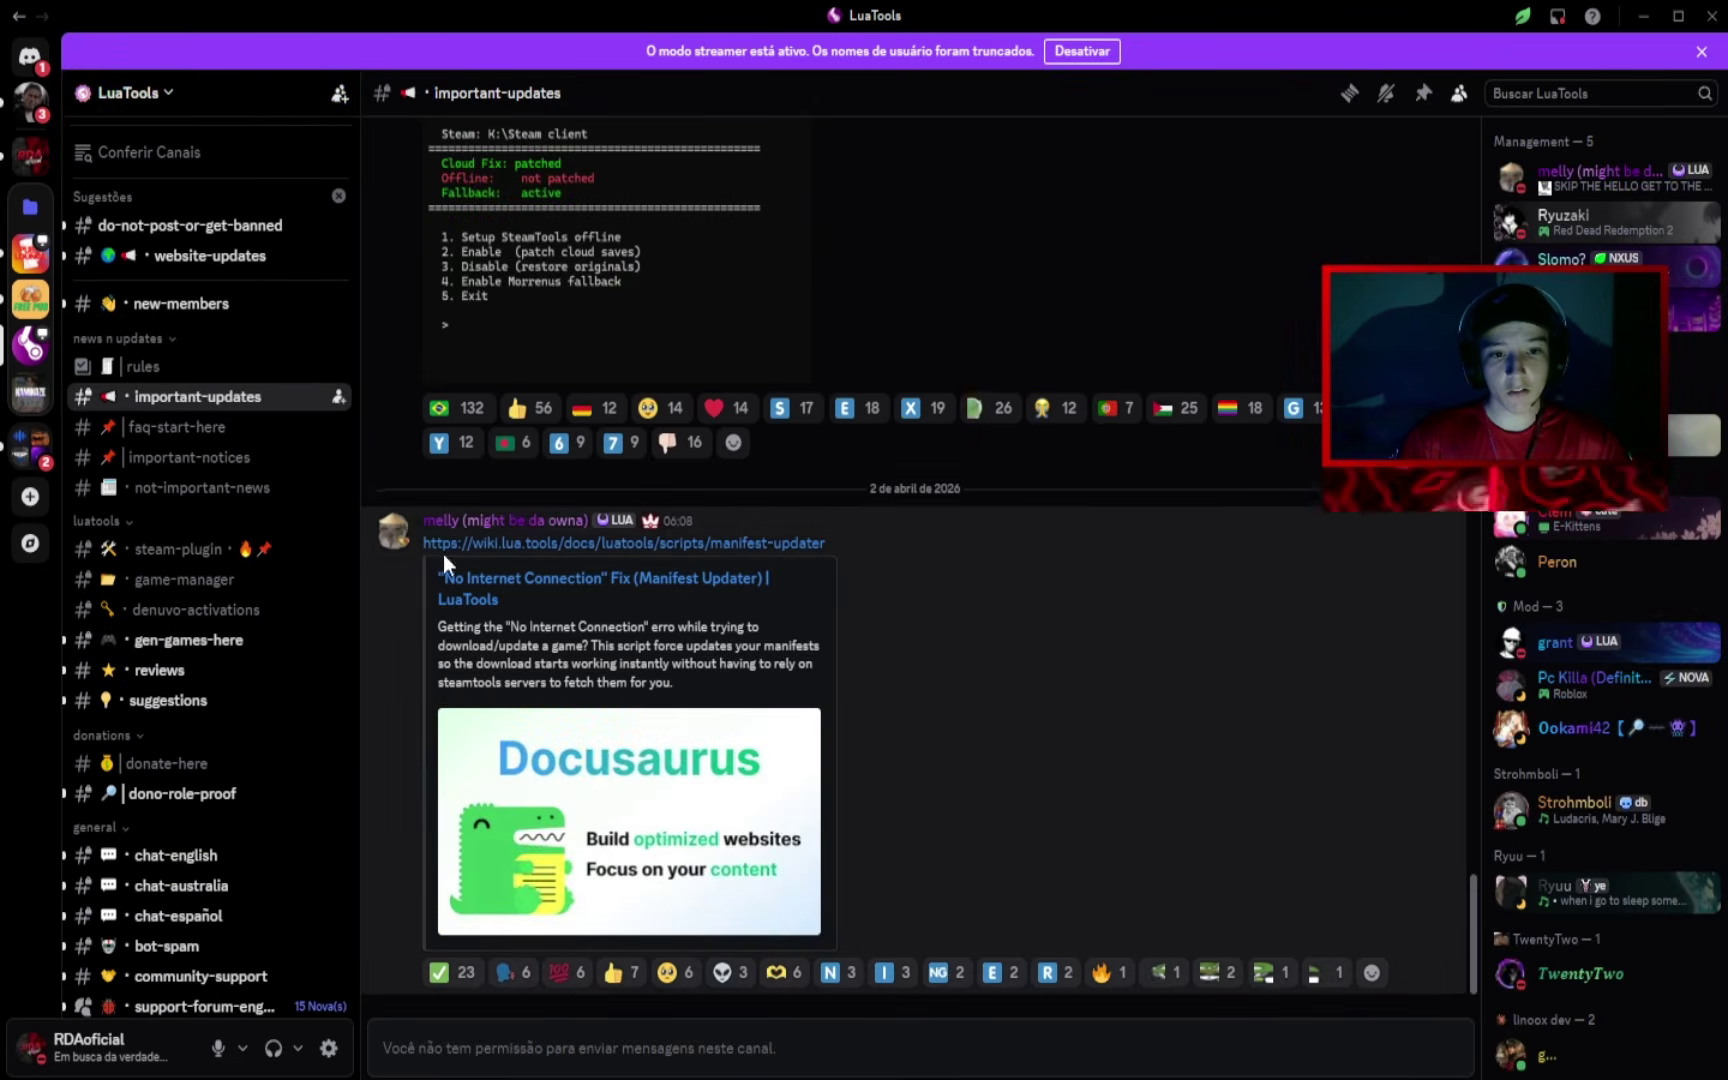
pyautogui.scroll(15, 647, 530)
pyautogui.scroll(-10, 647, 525)
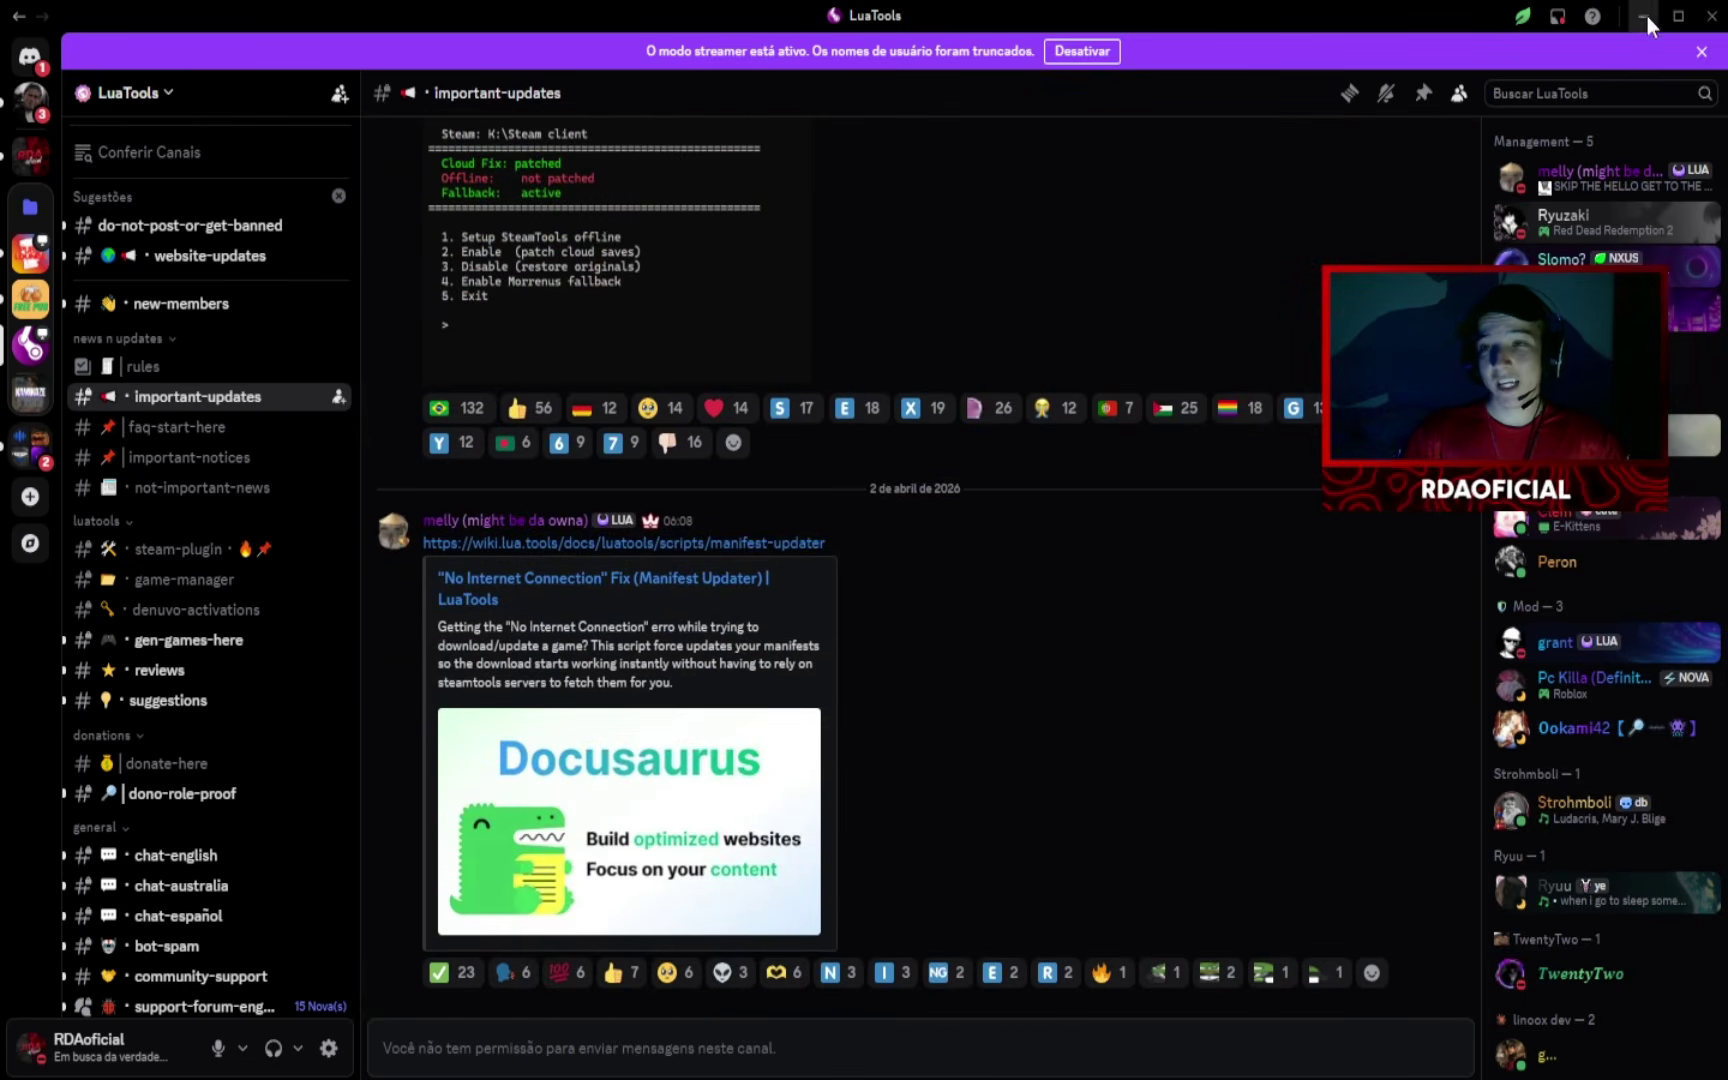
pyautogui.click(1643, 16)
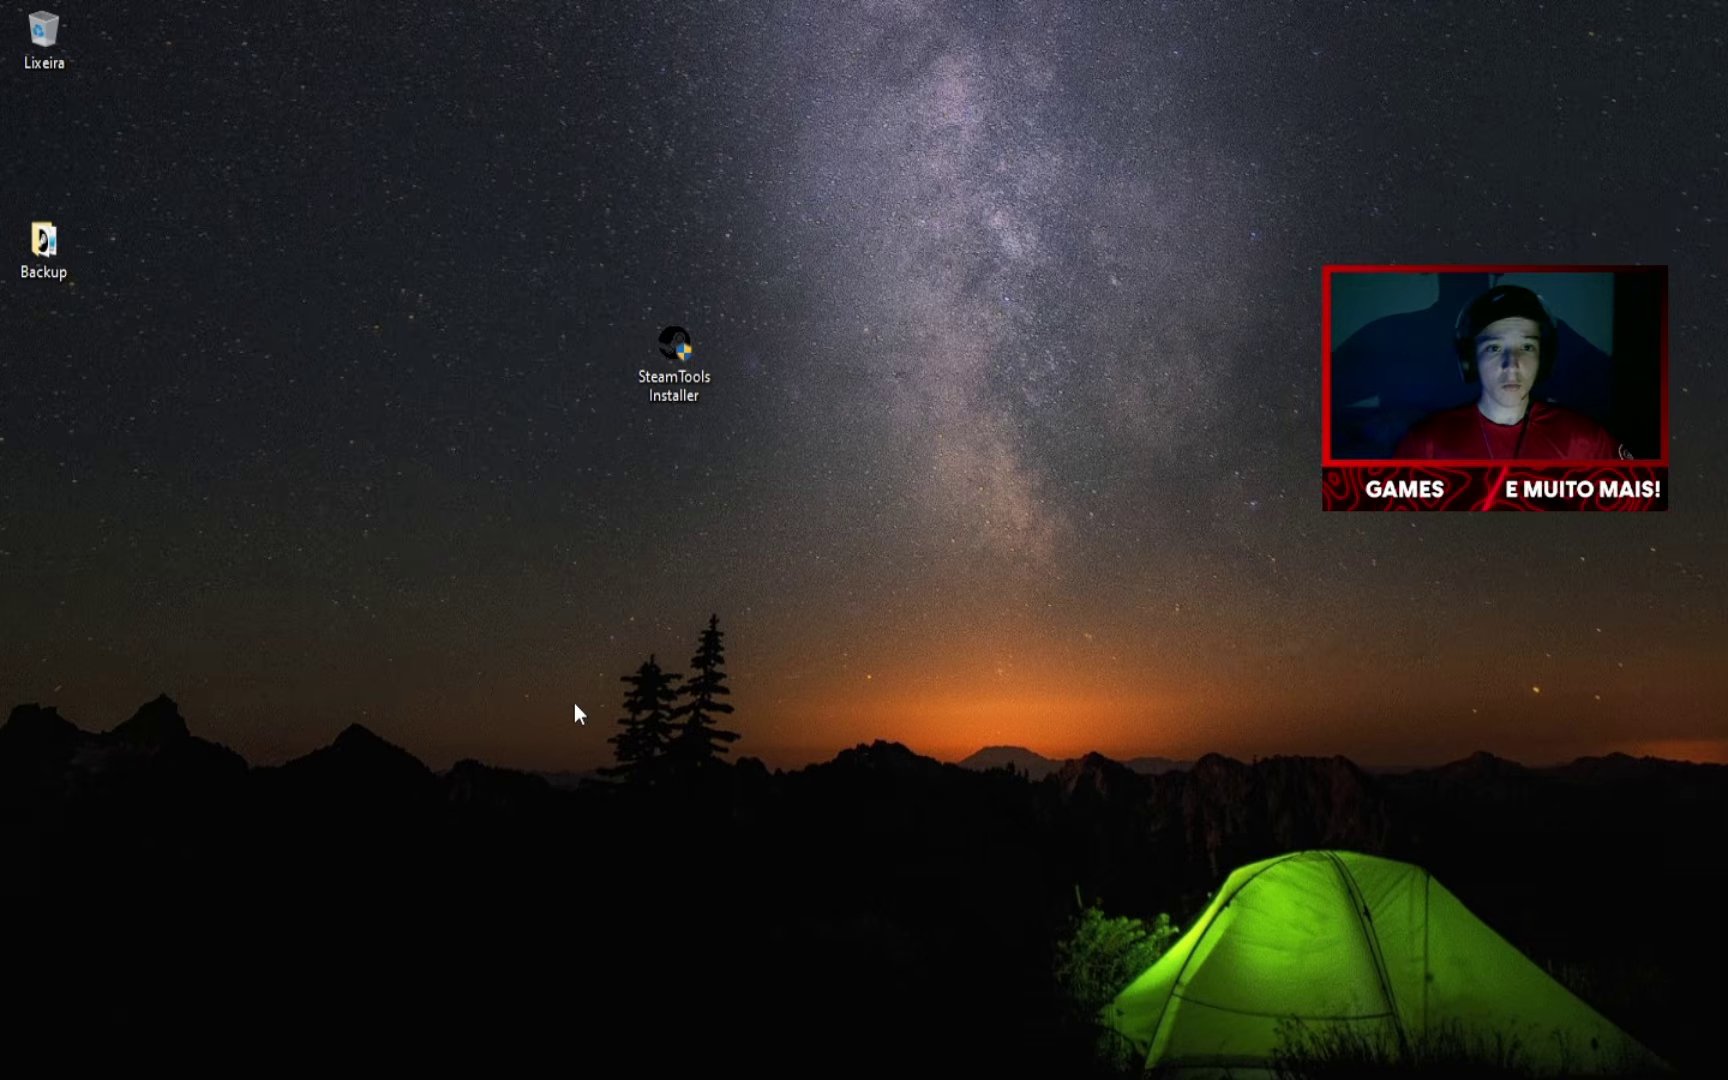
# Launch SteamTools Installer from the desktop and position its console window near the middle of the screen
pyautogui.moveTo(636, 395); pyautogui.dragTo(760, 460)
pyautogui.moveTo(534, 291); pyautogui.dragTo(922, 758)
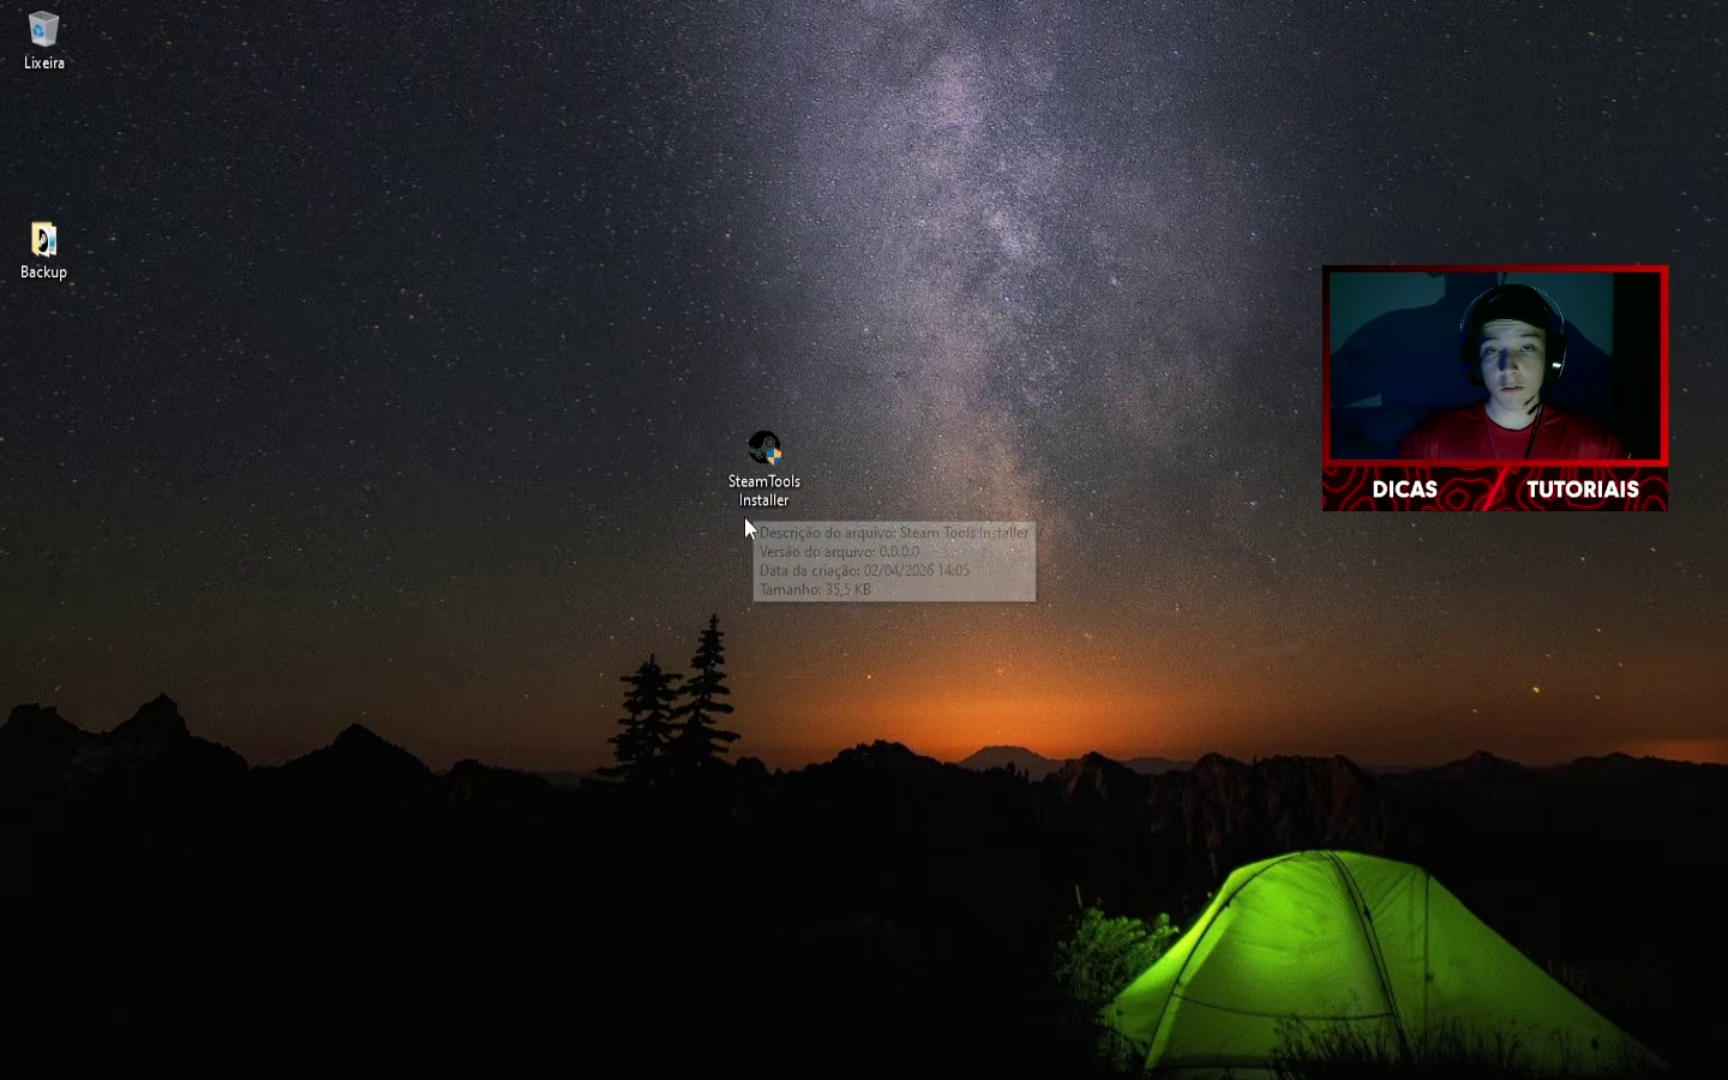
pyautogui.moveTo(667, 586)
pyautogui.mouseDown()
pyautogui.moveTo(868, 555)
pyautogui.moveTo(668, 593)
pyautogui.mouseUp()
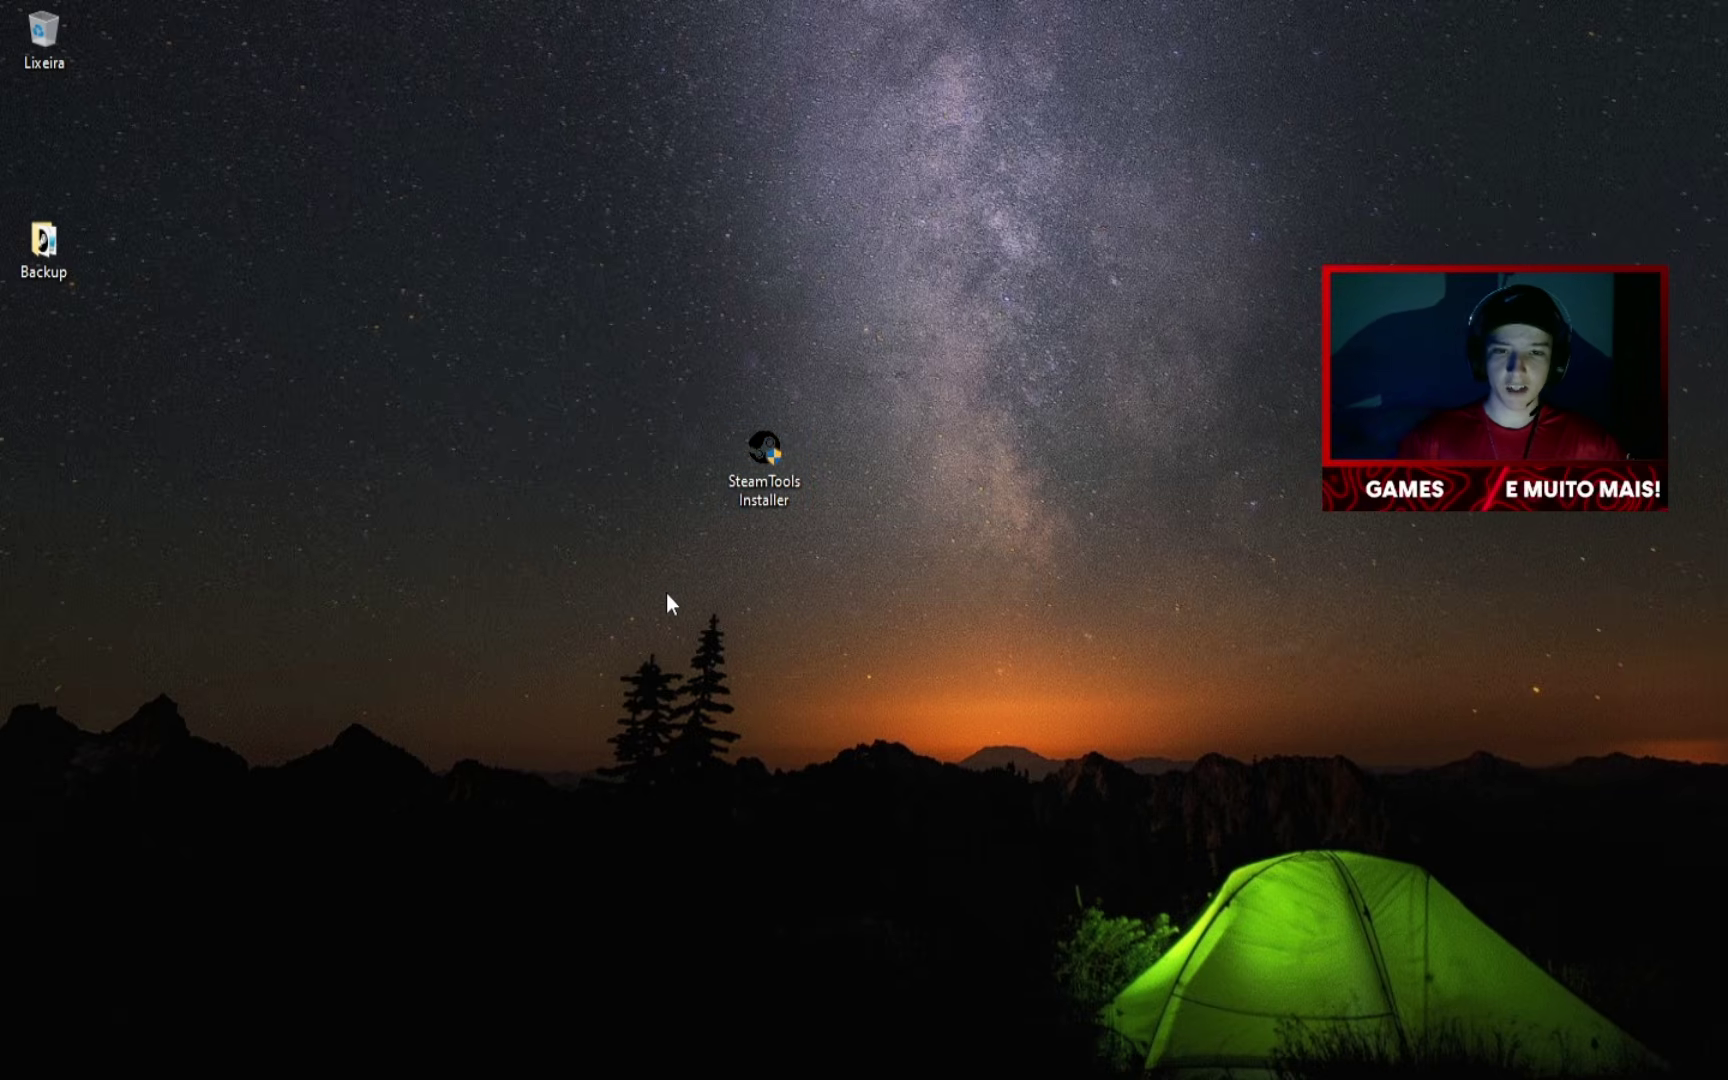
pyautogui.doubleClick(760, 458)
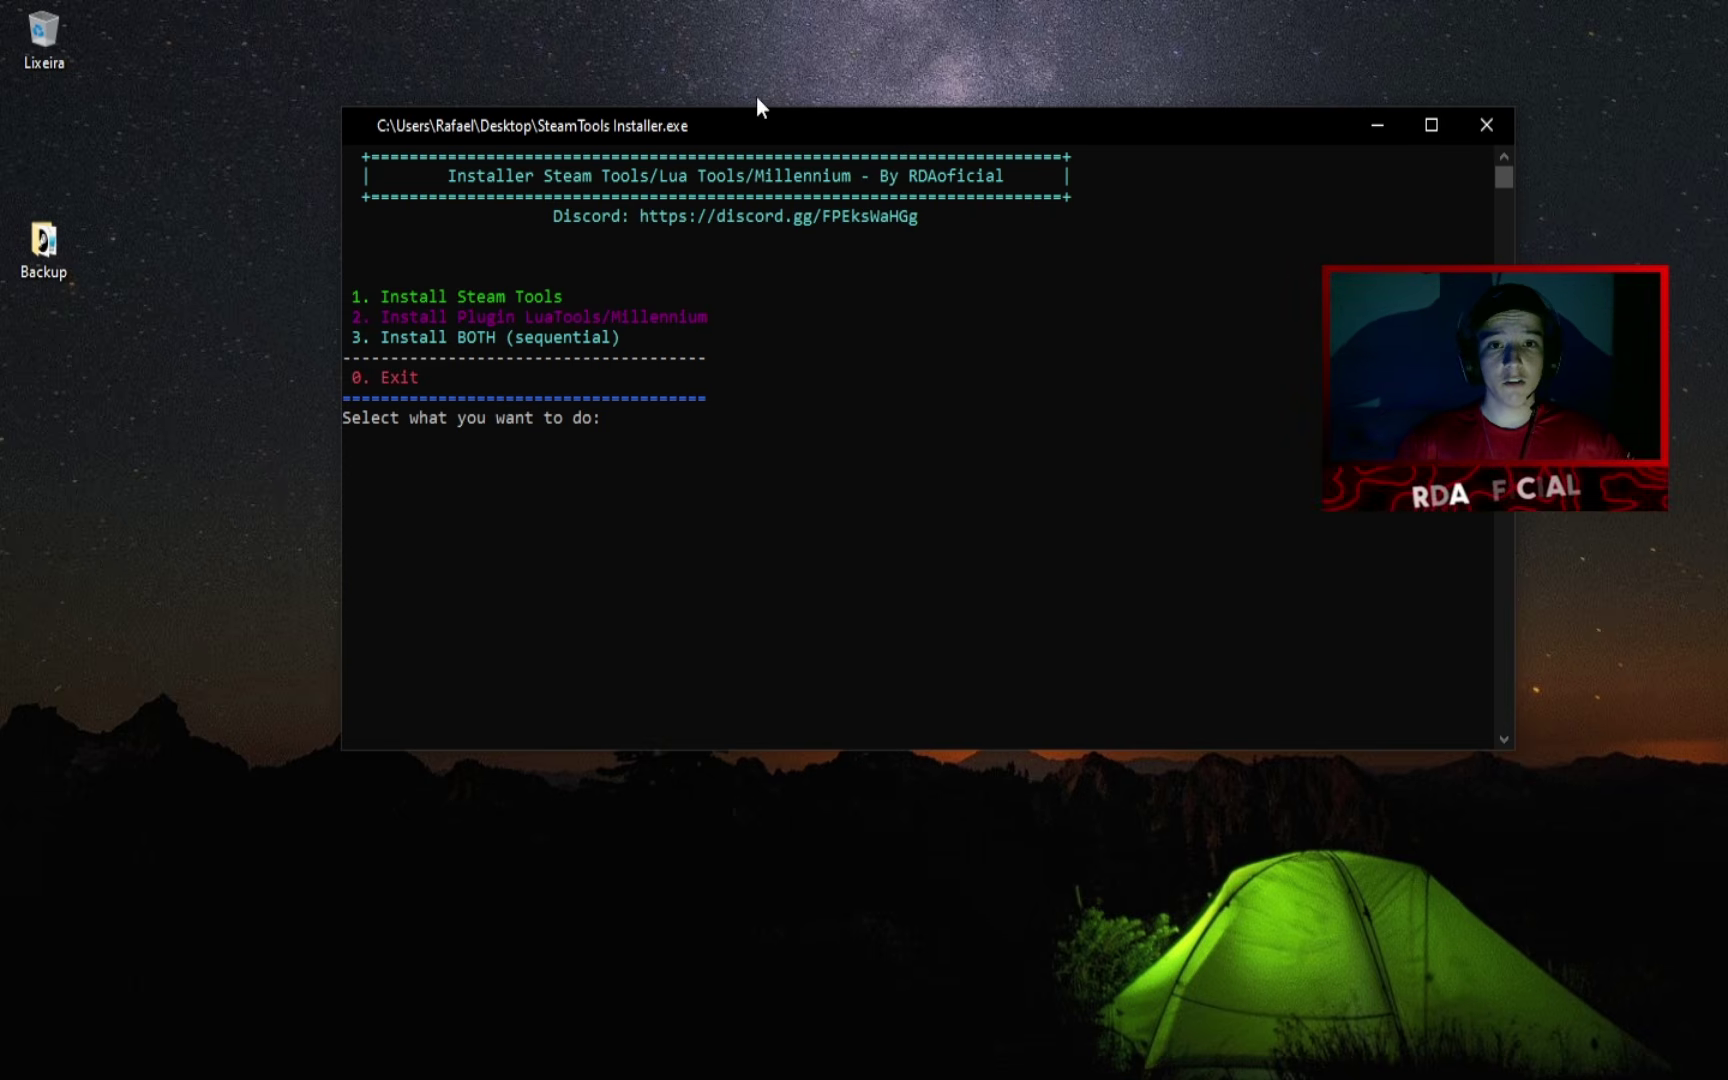
pyautogui.moveTo(636, 134); pyautogui.dragTo(725, 241)
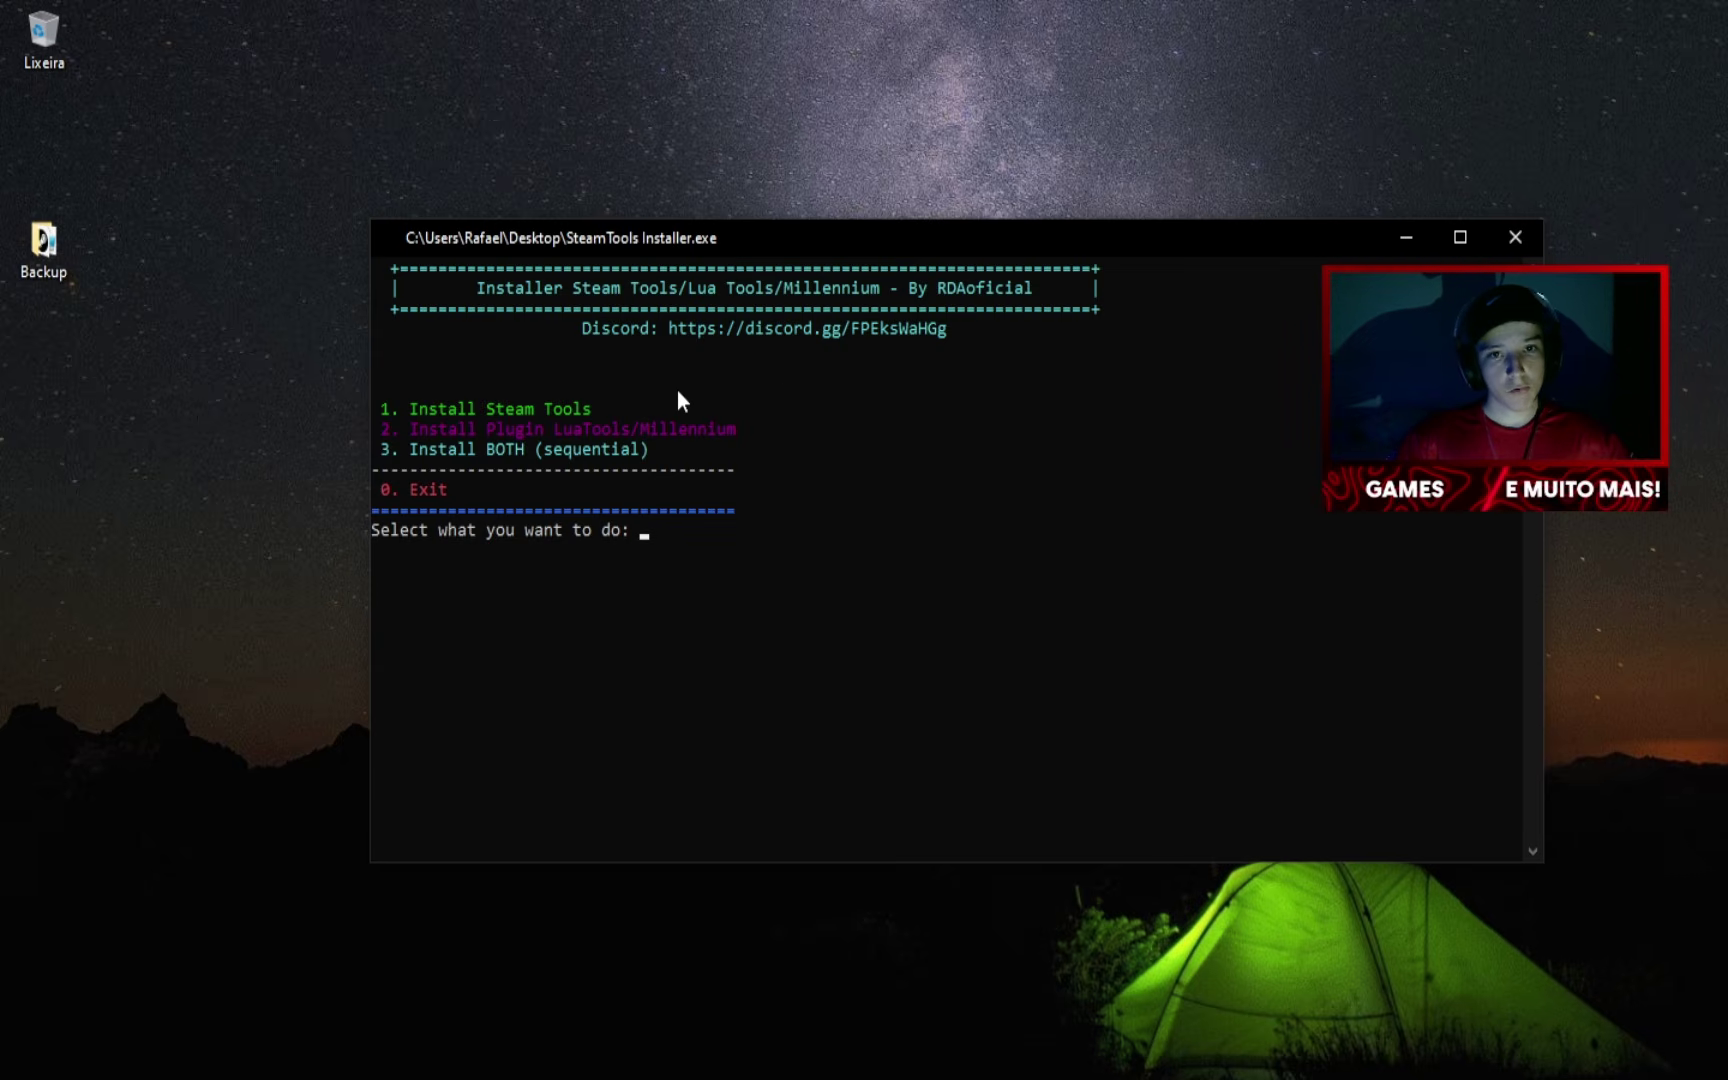
pyautogui.moveTo(671, 240); pyautogui.dragTo(589, 235)
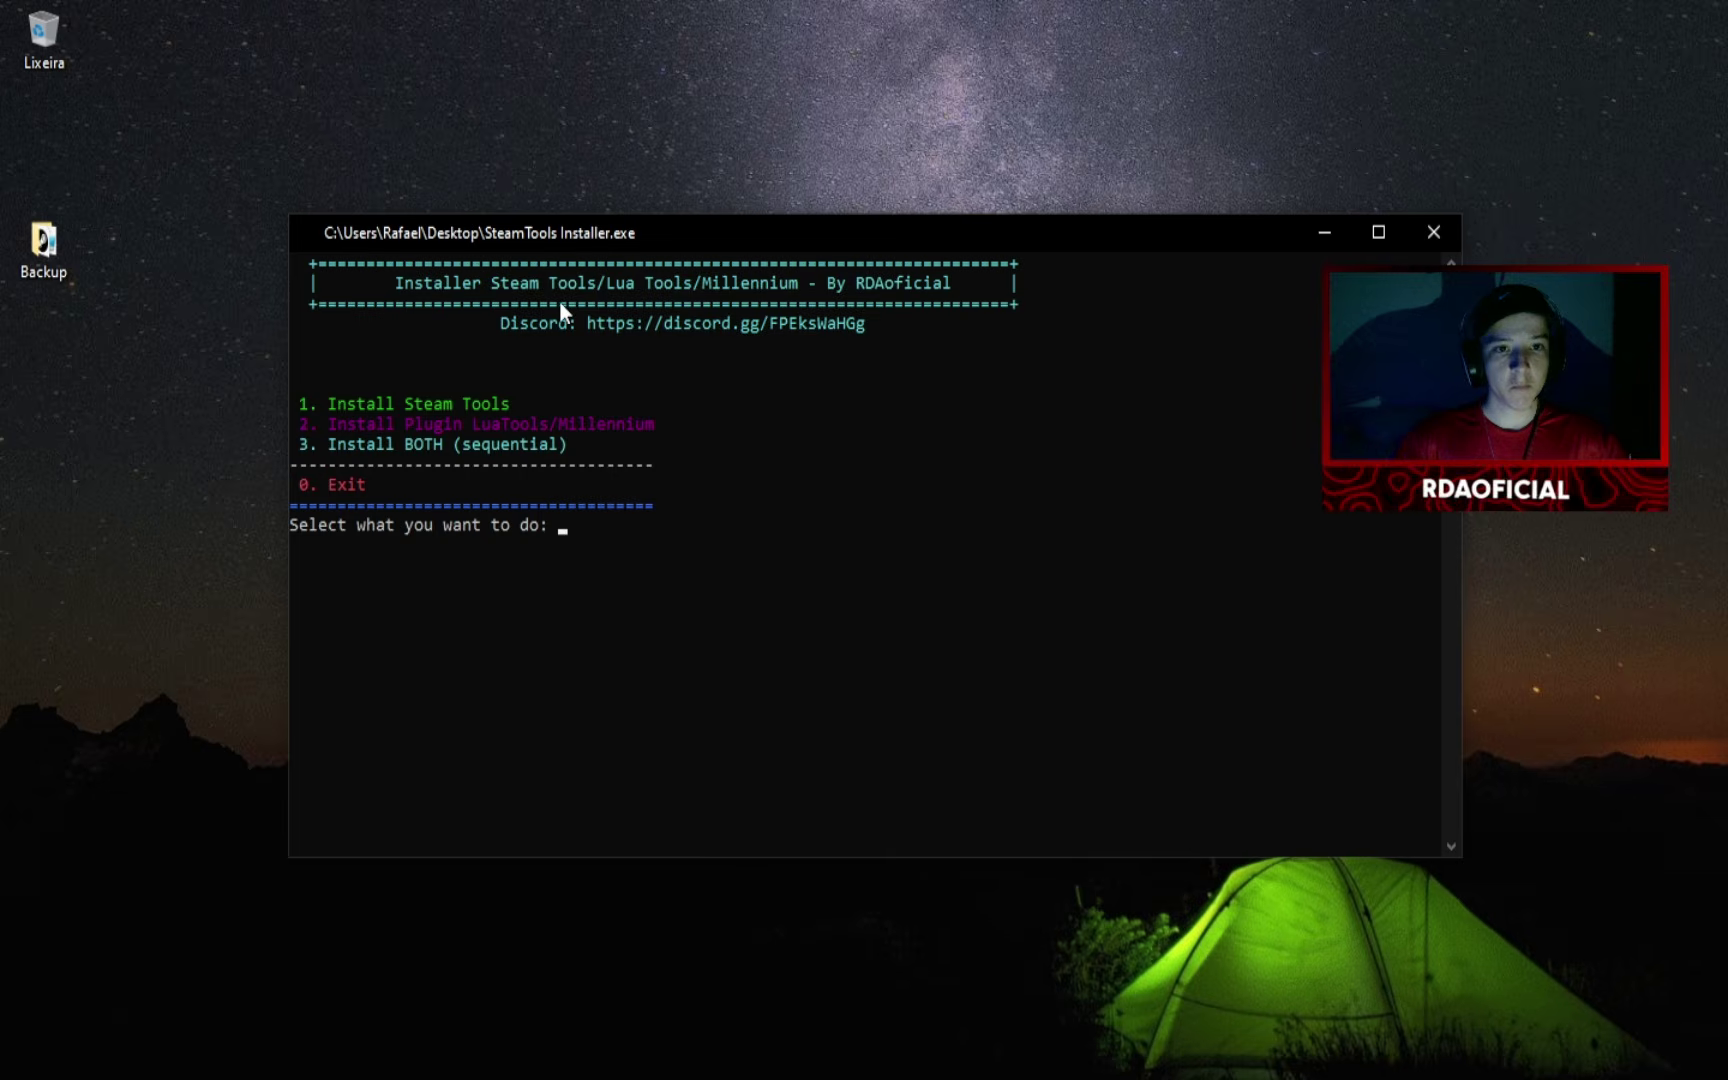
# Highlight the Discord invite link in the installer's header and move the selection marker through the console text
pyautogui.moveTo(876, 325); pyautogui.dragTo(597, 327)
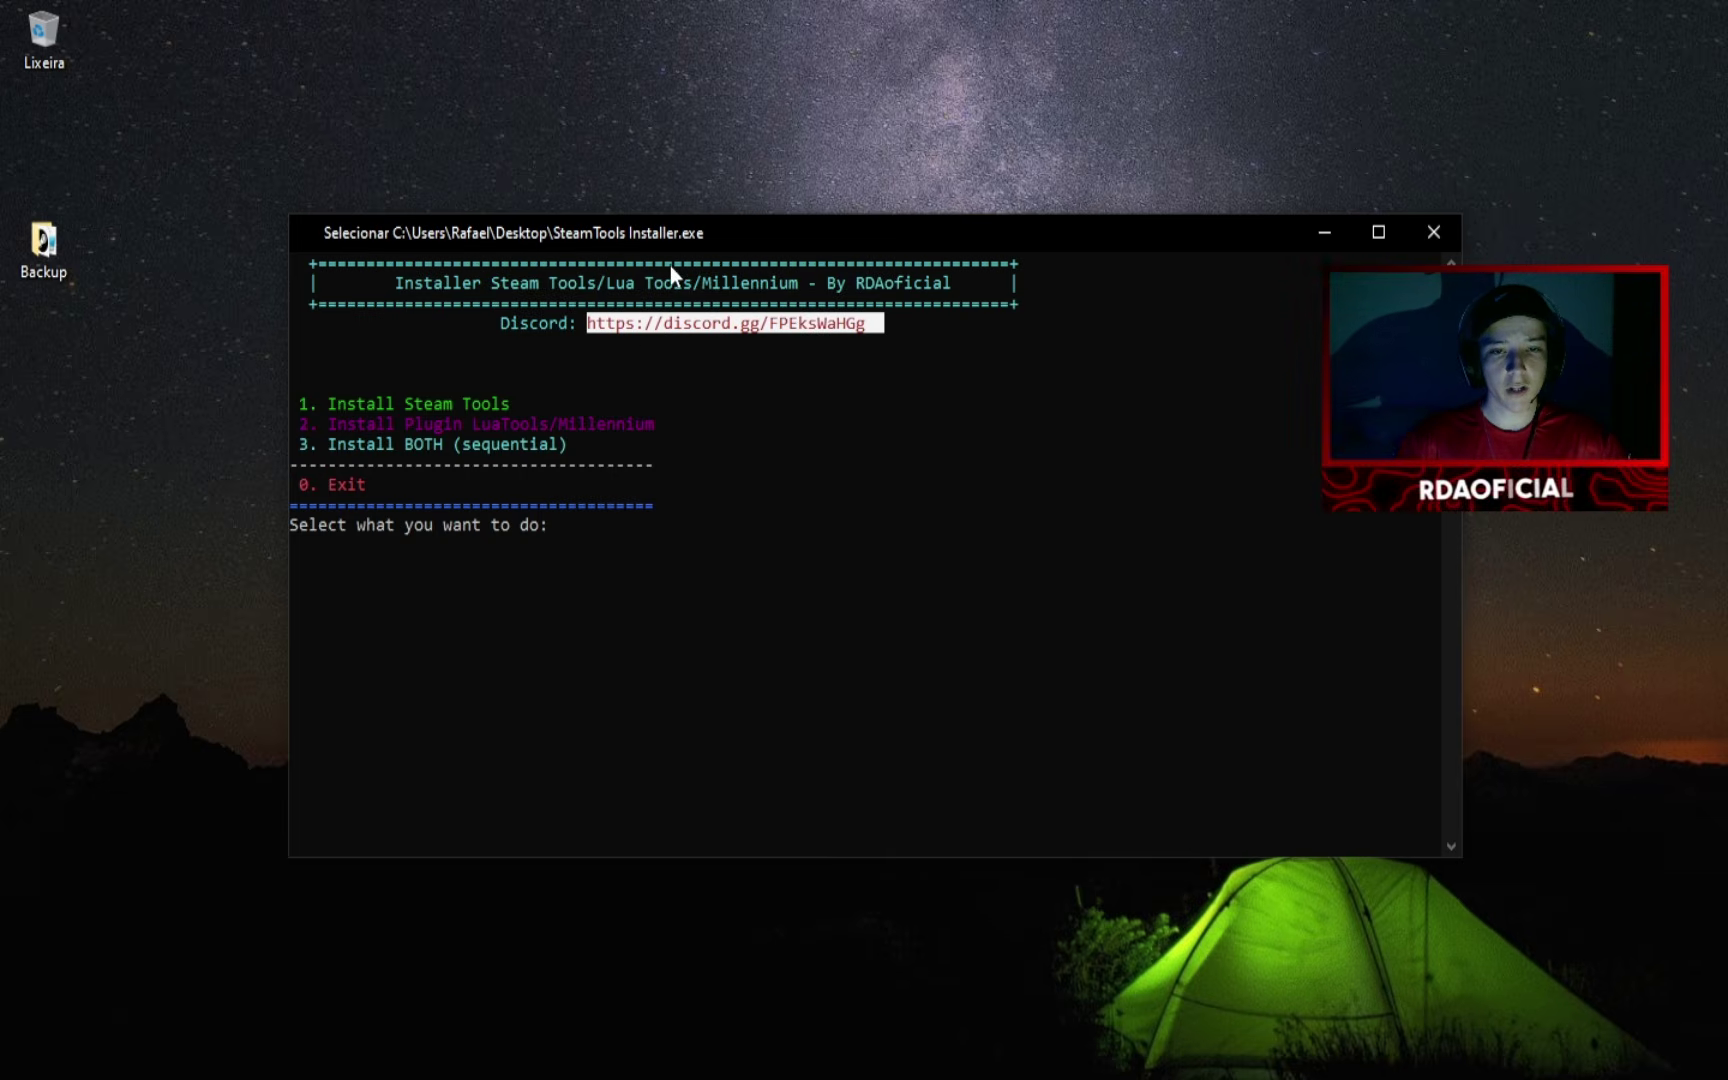
pyautogui.click(644, 350)
pyautogui.click(592, 324)
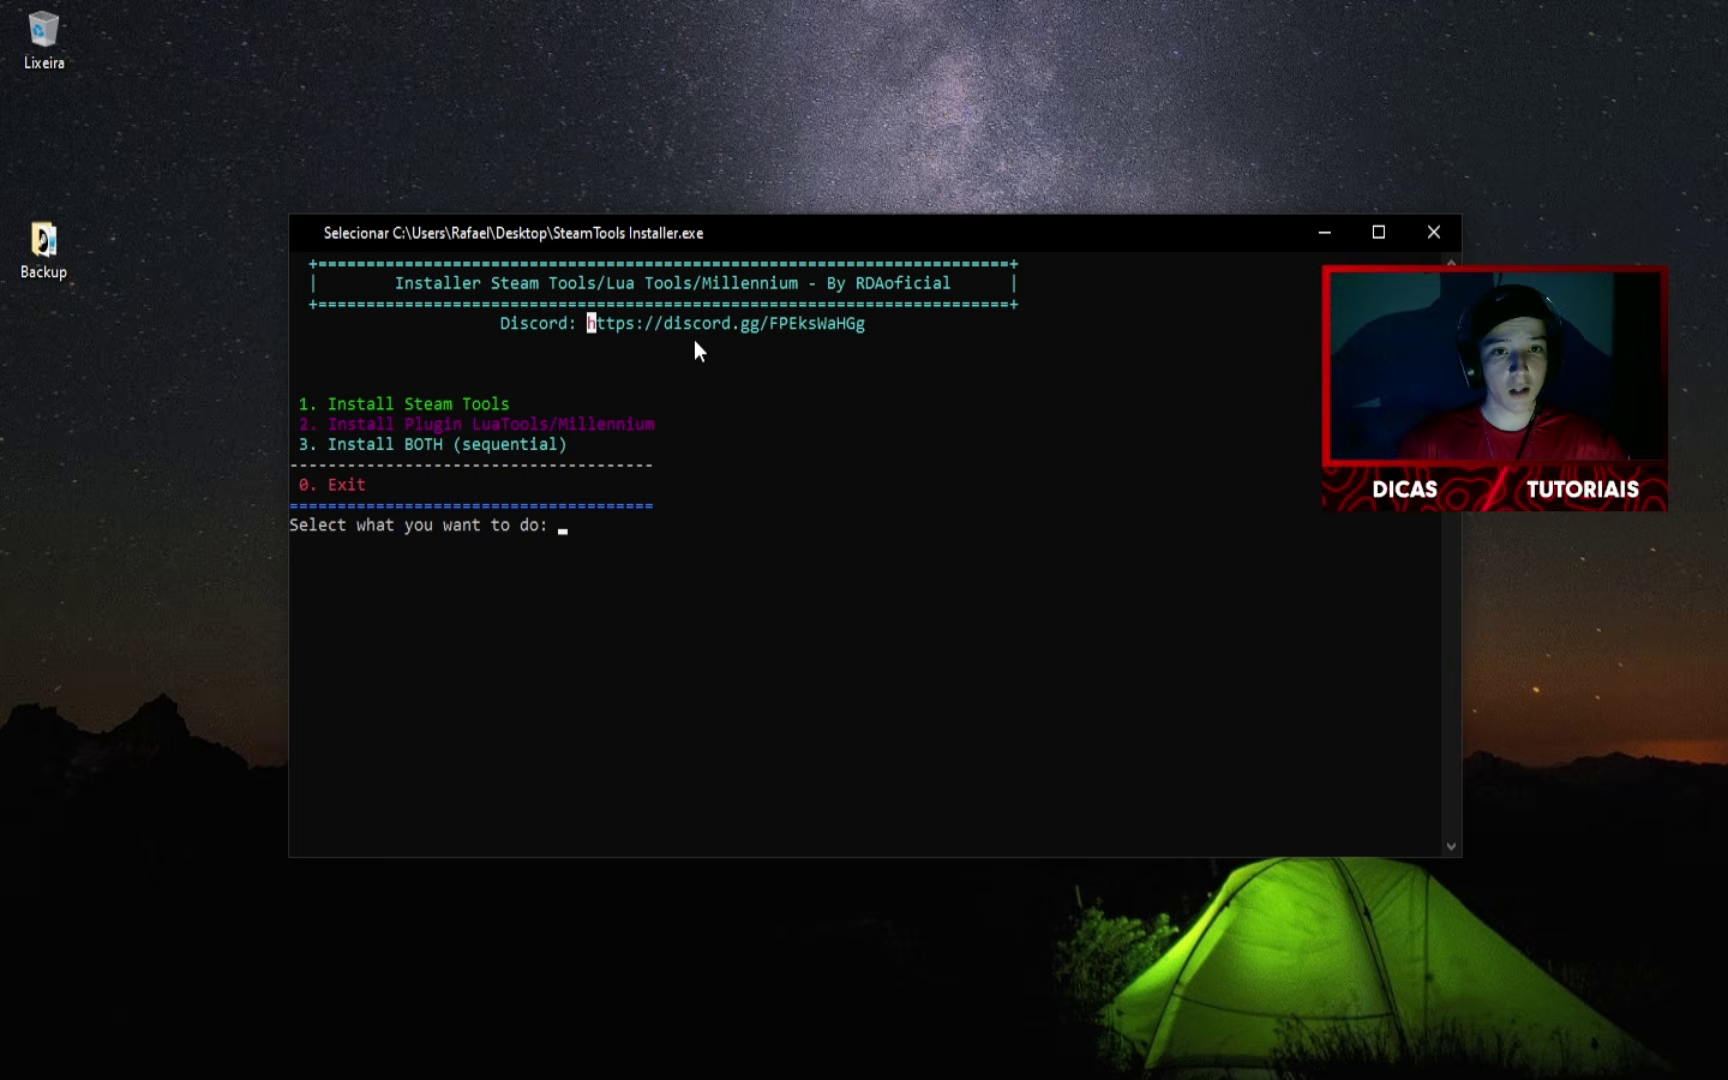
pyautogui.press('Right')
pyautogui.press('Right')
pyautogui.press('Right')
pyautogui.press('Right')
pyautogui.press('Right')
pyautogui.press('Right')
pyautogui.press('Right')
pyautogui.press('Right')
pyautogui.press('Right')
pyautogui.press('Right')
pyautogui.press('Right')
pyautogui.press('Right')
pyautogui.press('Right')
pyautogui.press('Right')
pyautogui.press('Right')
pyautogui.press('Right')
pyautogui.press('Right')
pyautogui.press('Right')
pyautogui.press('Right')
pyautogui.press('Right')
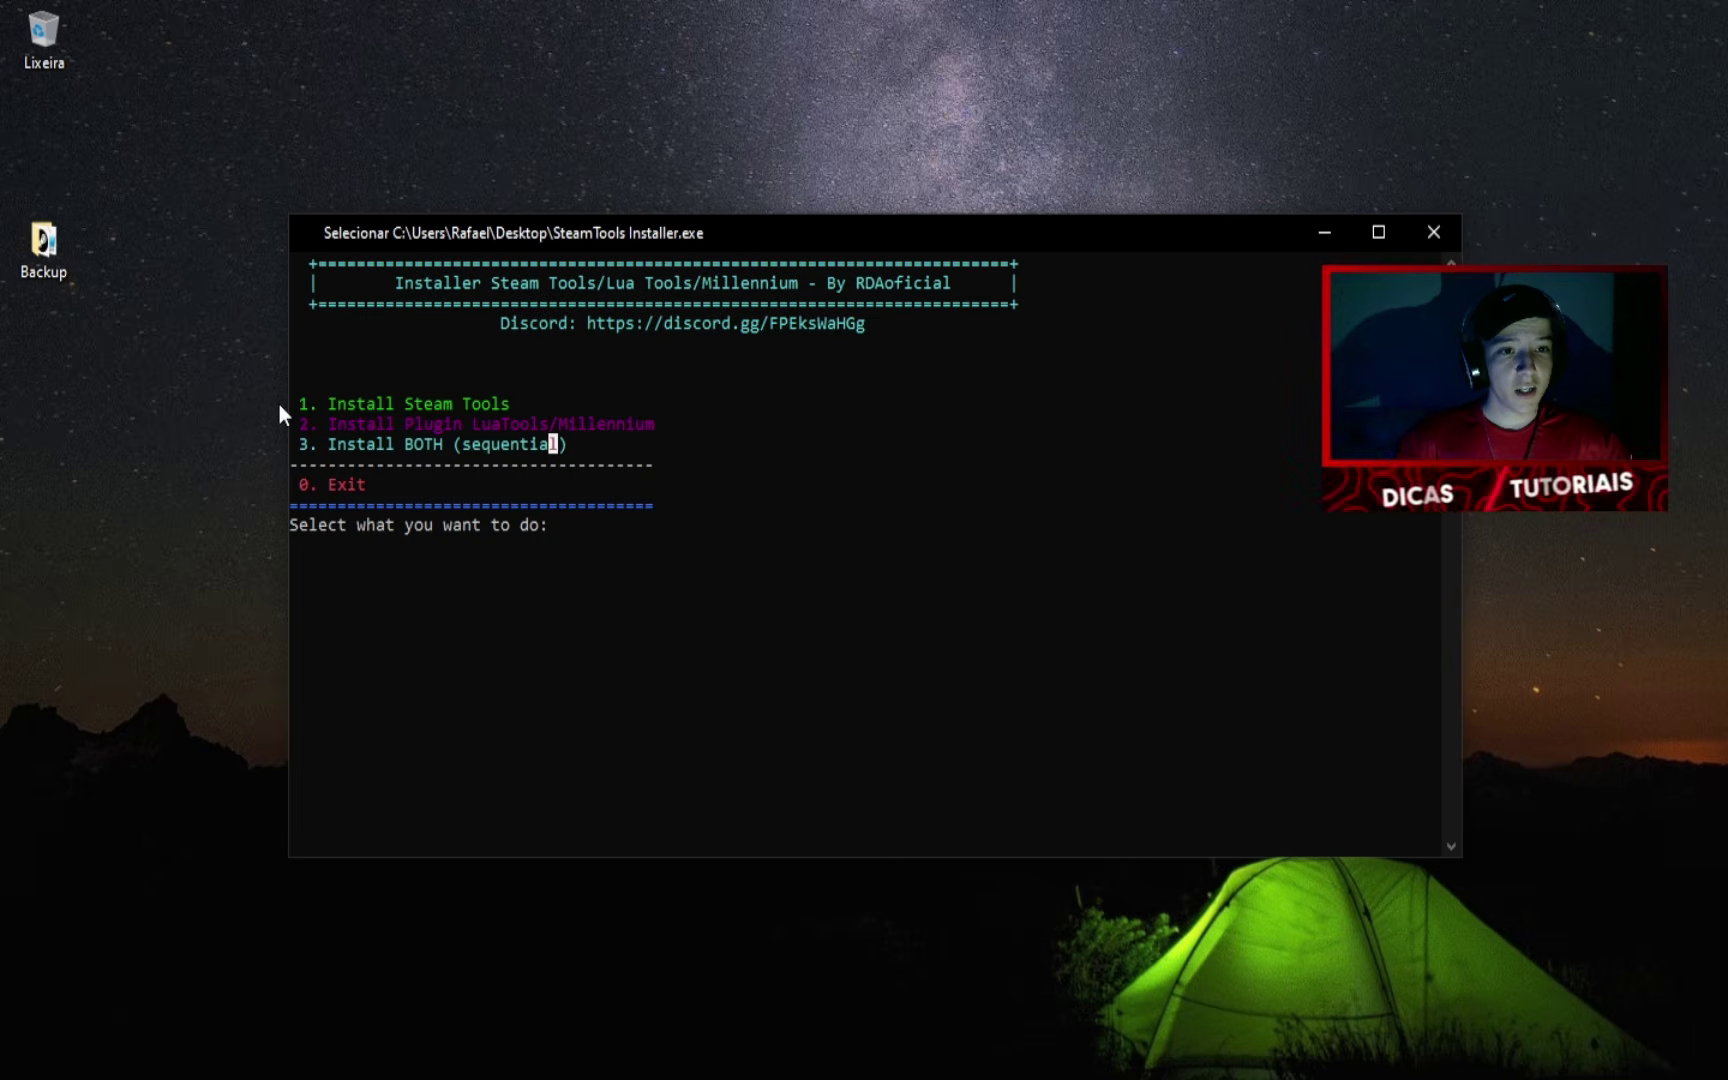
# Examine the three install options: Steam Tools, Plugin LuaTools/Millennium, and BOTH (sequential)
pyautogui.moveTo(300, 404); pyautogui.dragTo(509, 431)
pyautogui.click(360, 422)
pyautogui.click(534, 431)
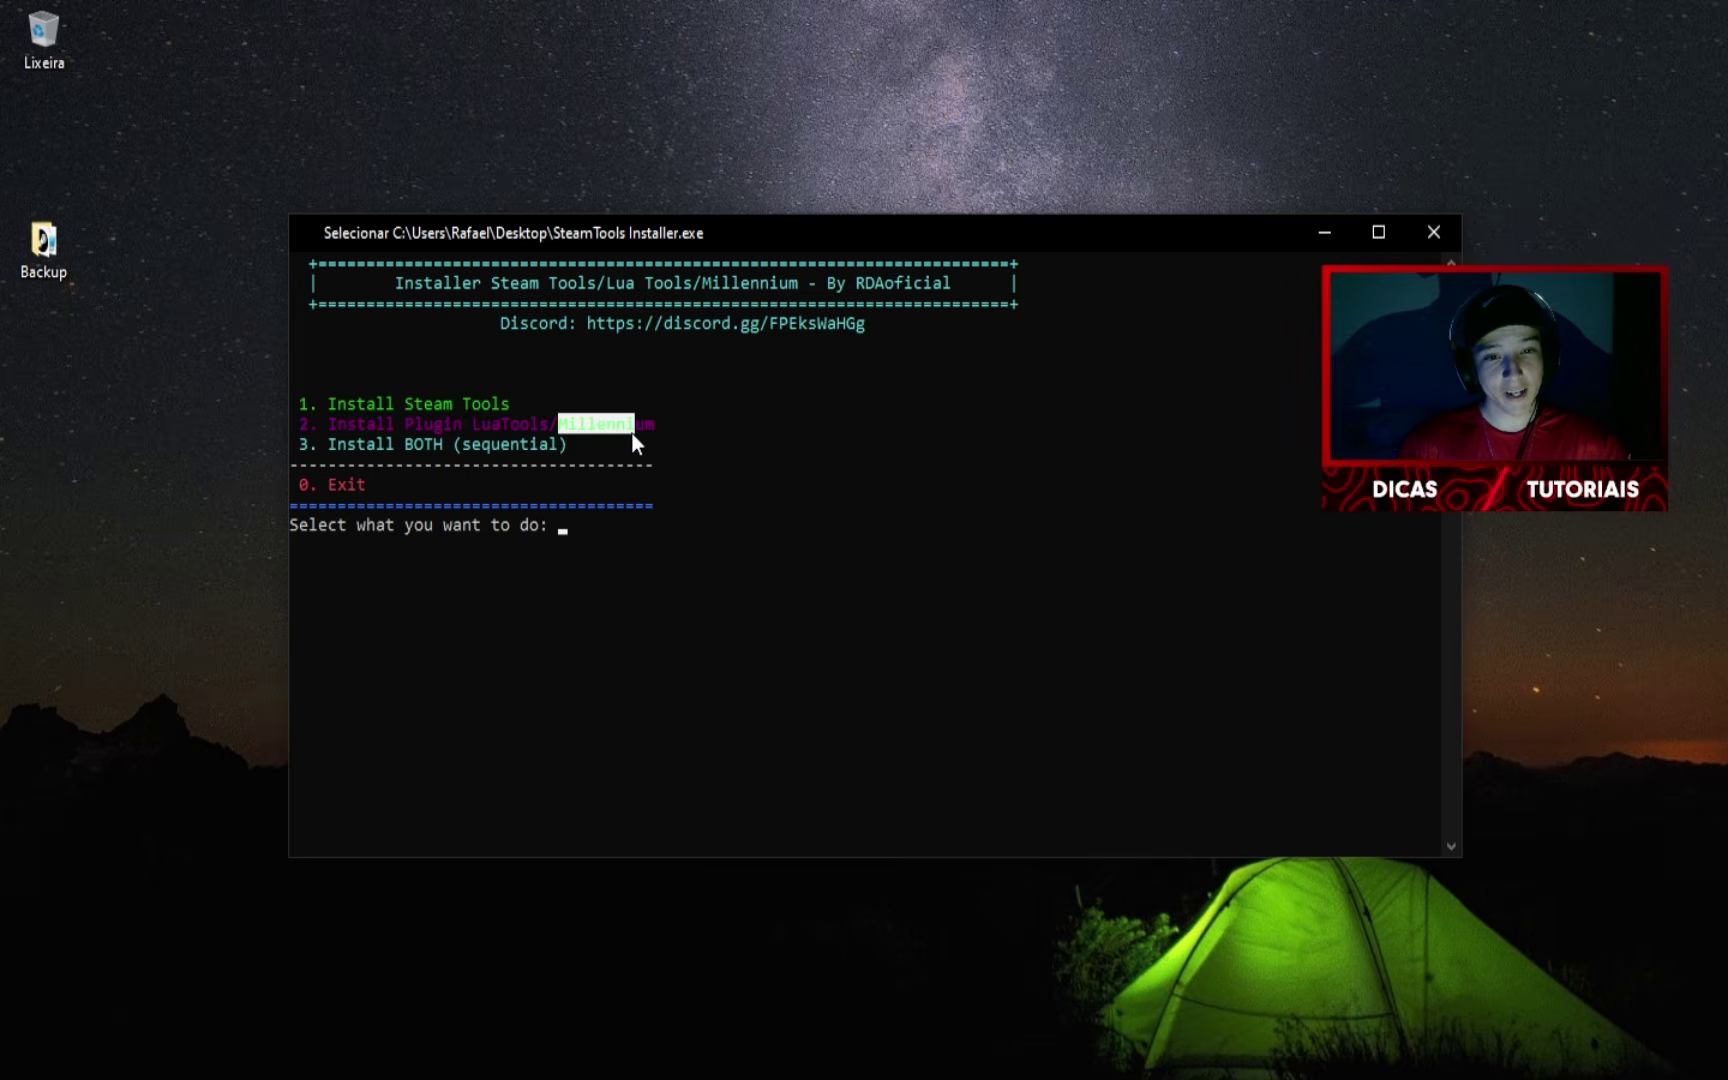
pyautogui.click(572, 424)
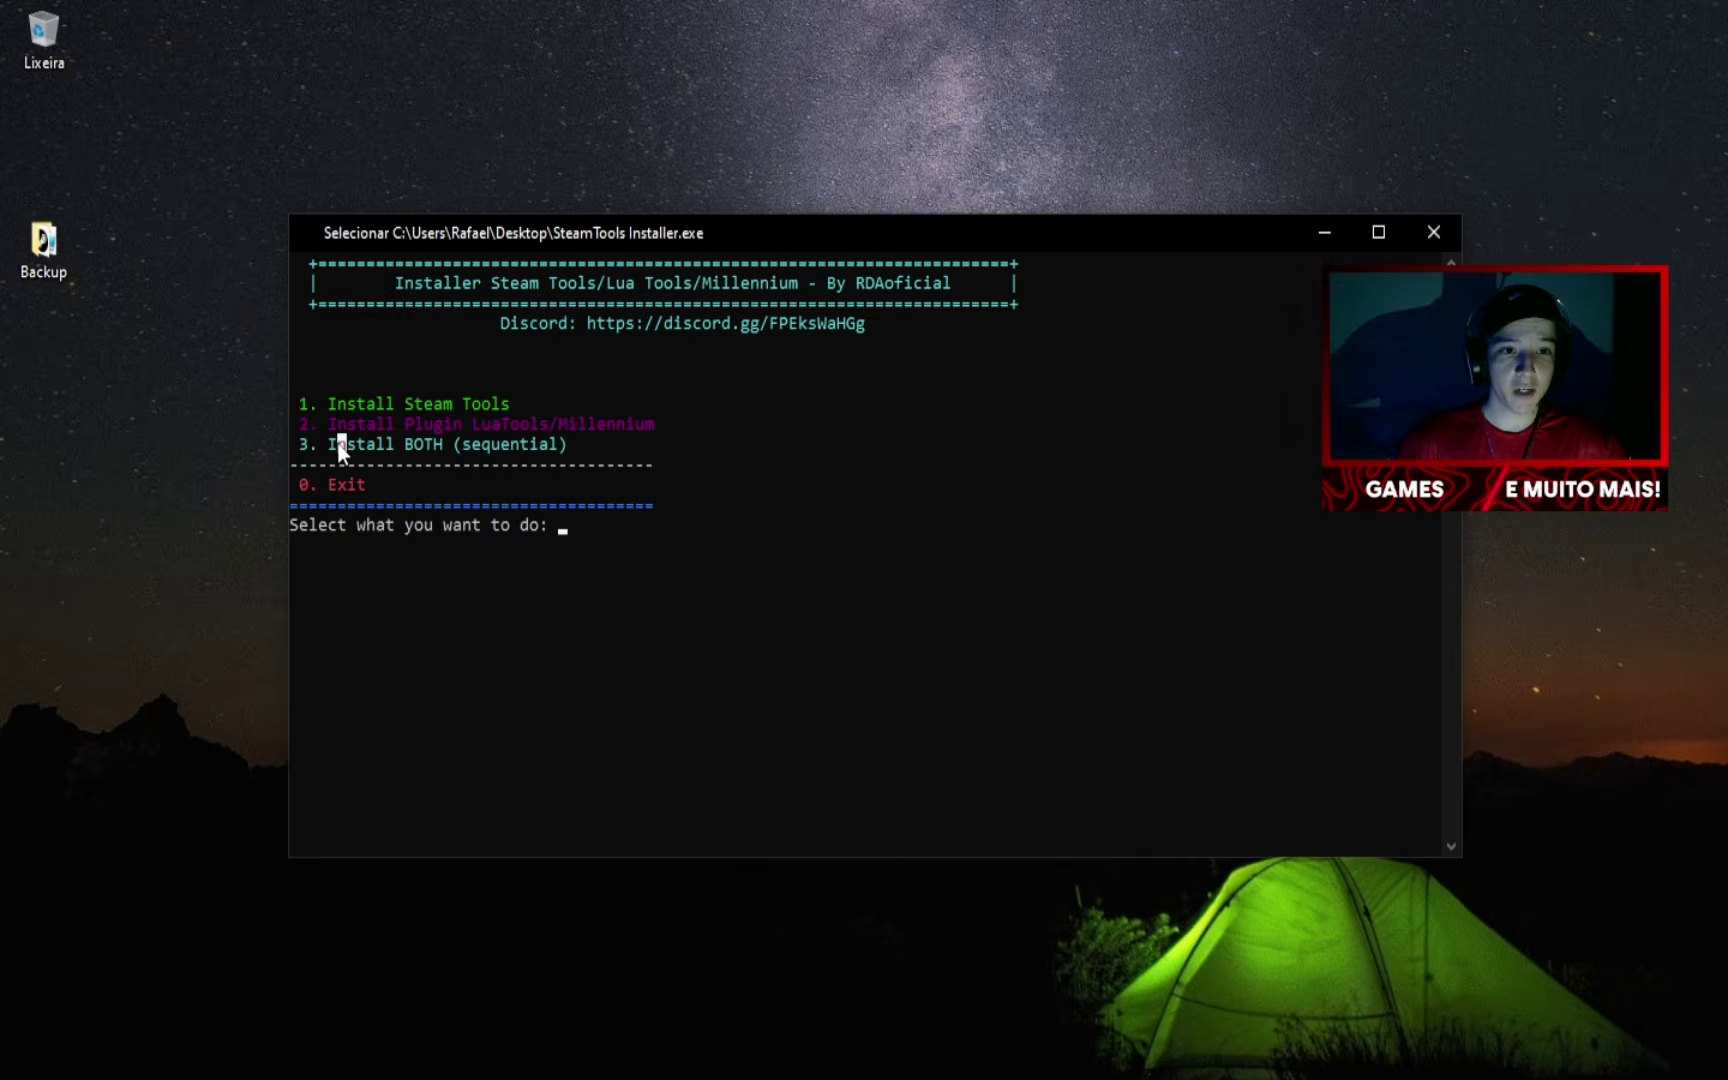
pyautogui.click(467, 447)
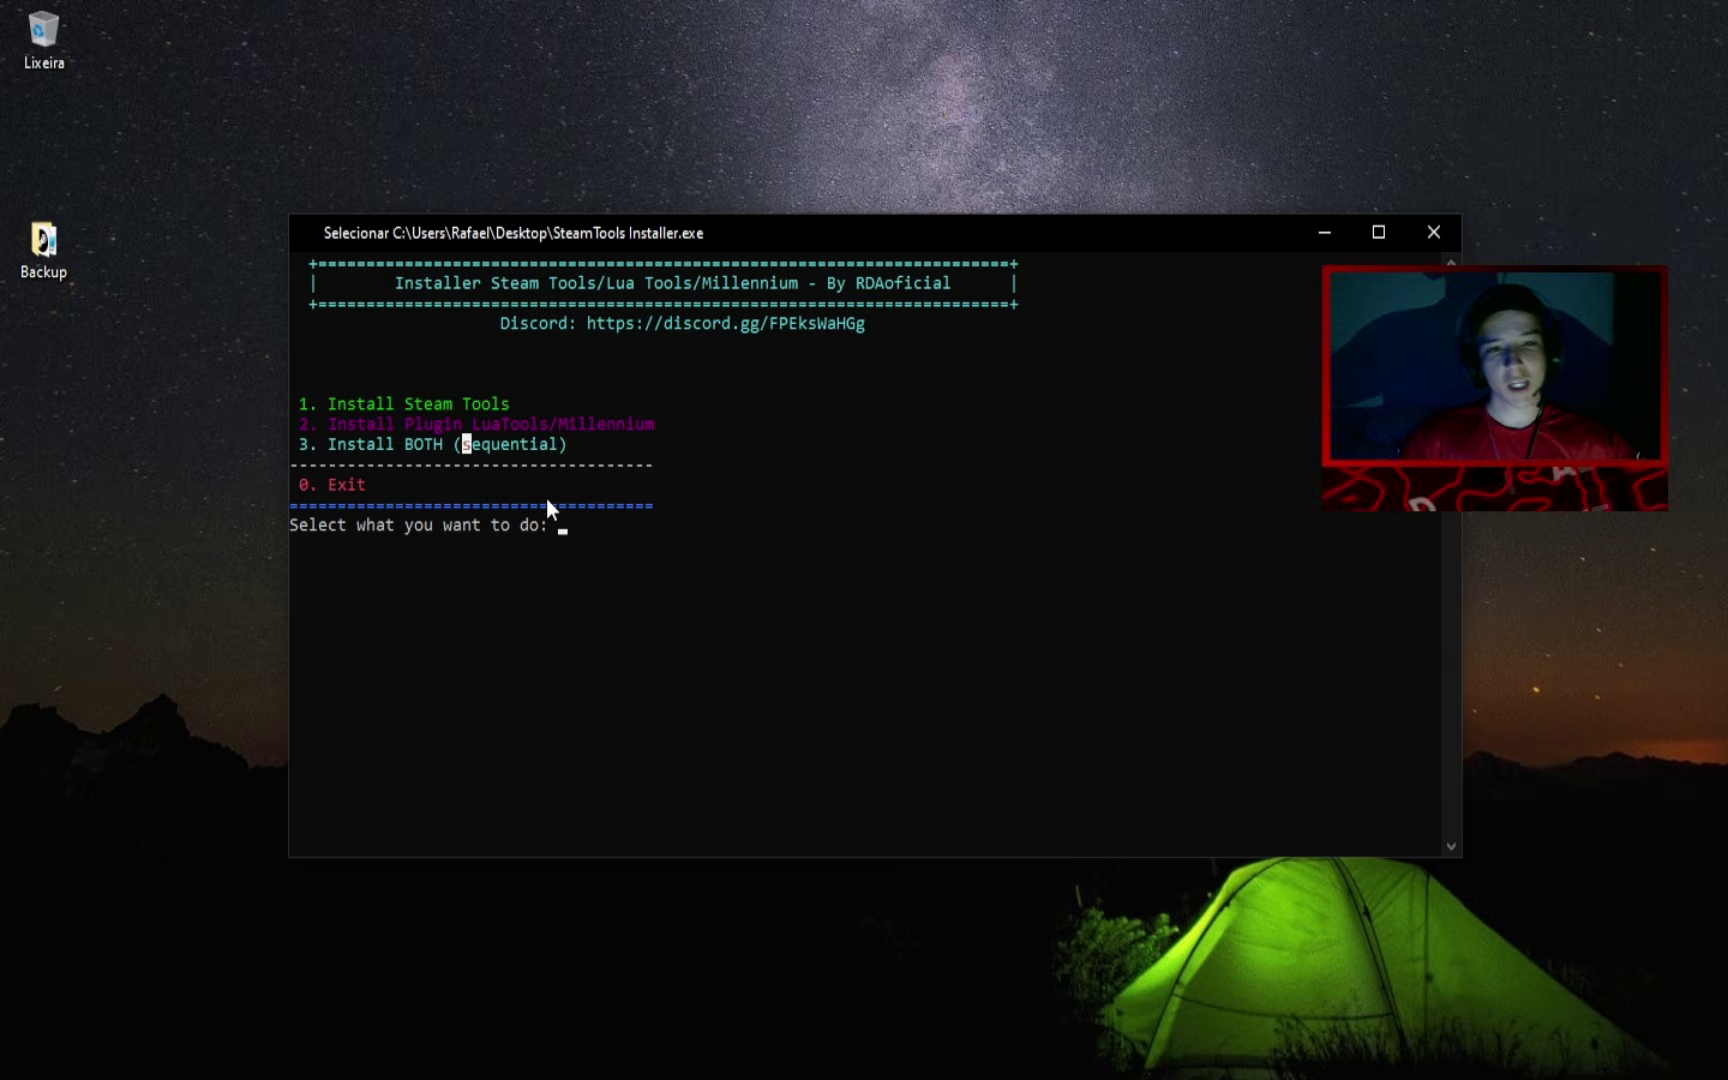
pyautogui.click(404, 447)
pyautogui.moveTo(396, 443); pyautogui.dragTo(521, 446)
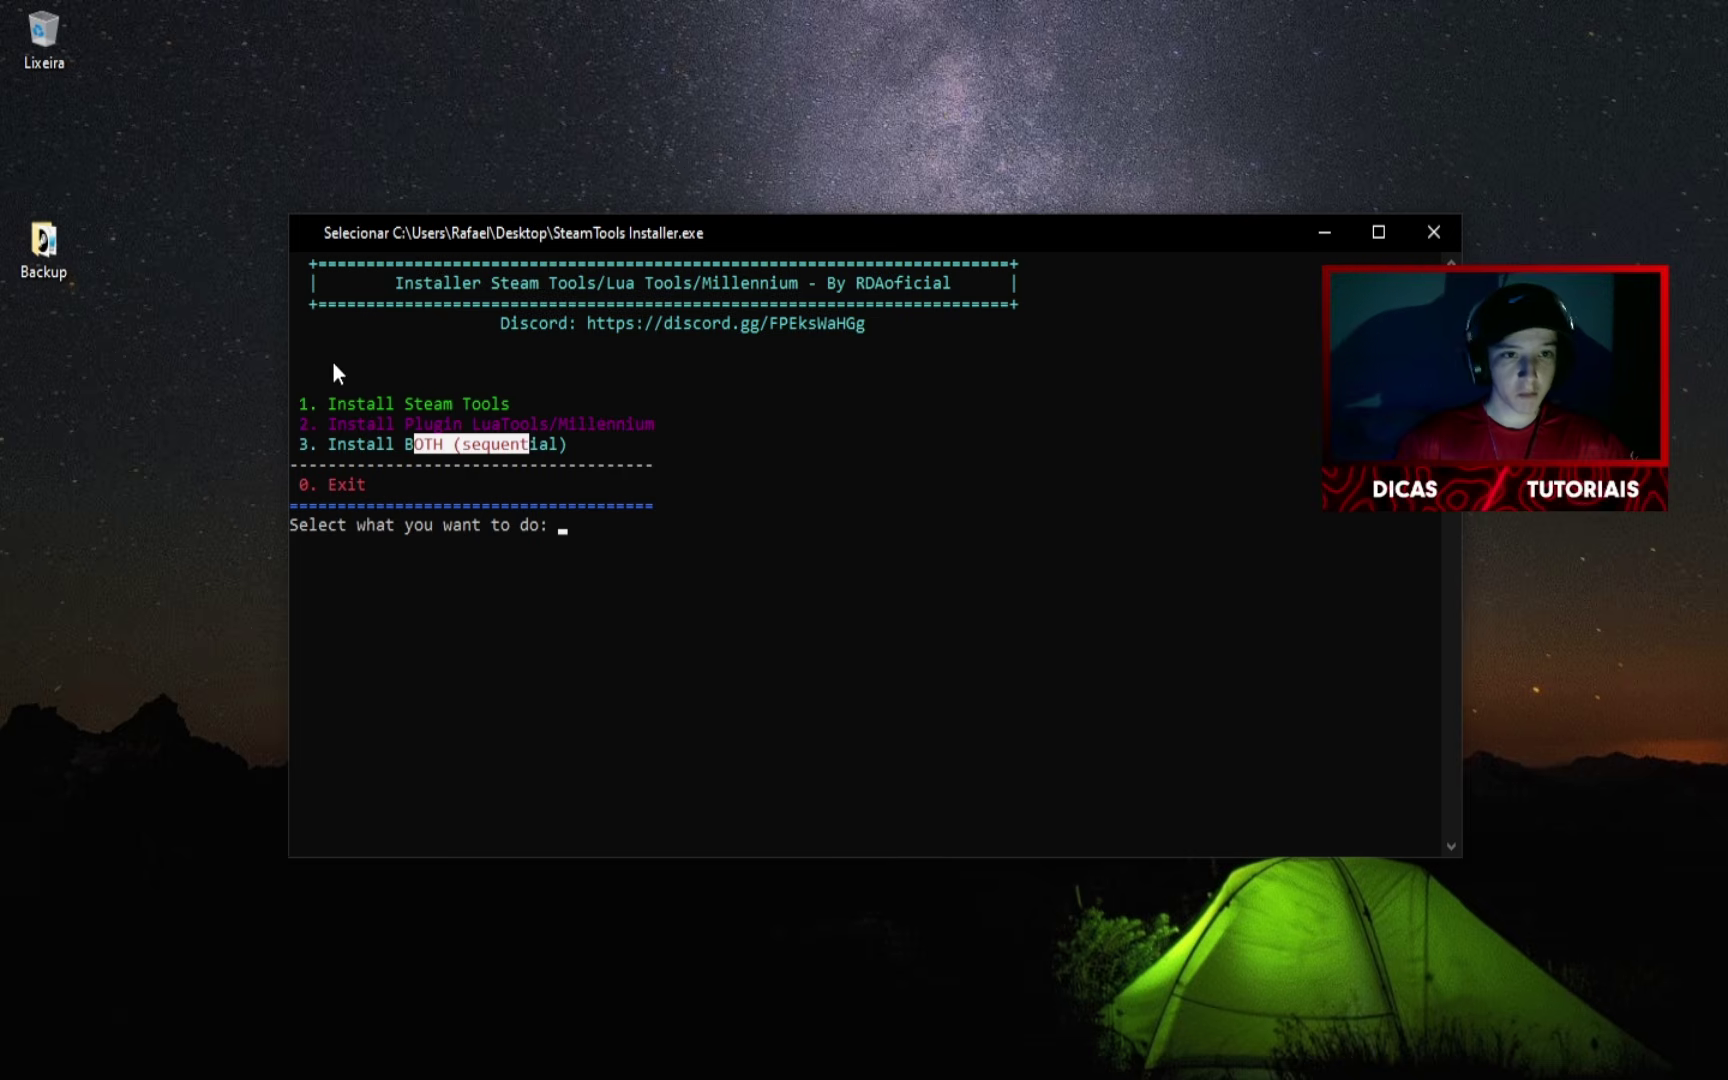
pyautogui.moveTo(330, 403); pyautogui.dragTo(463, 405)
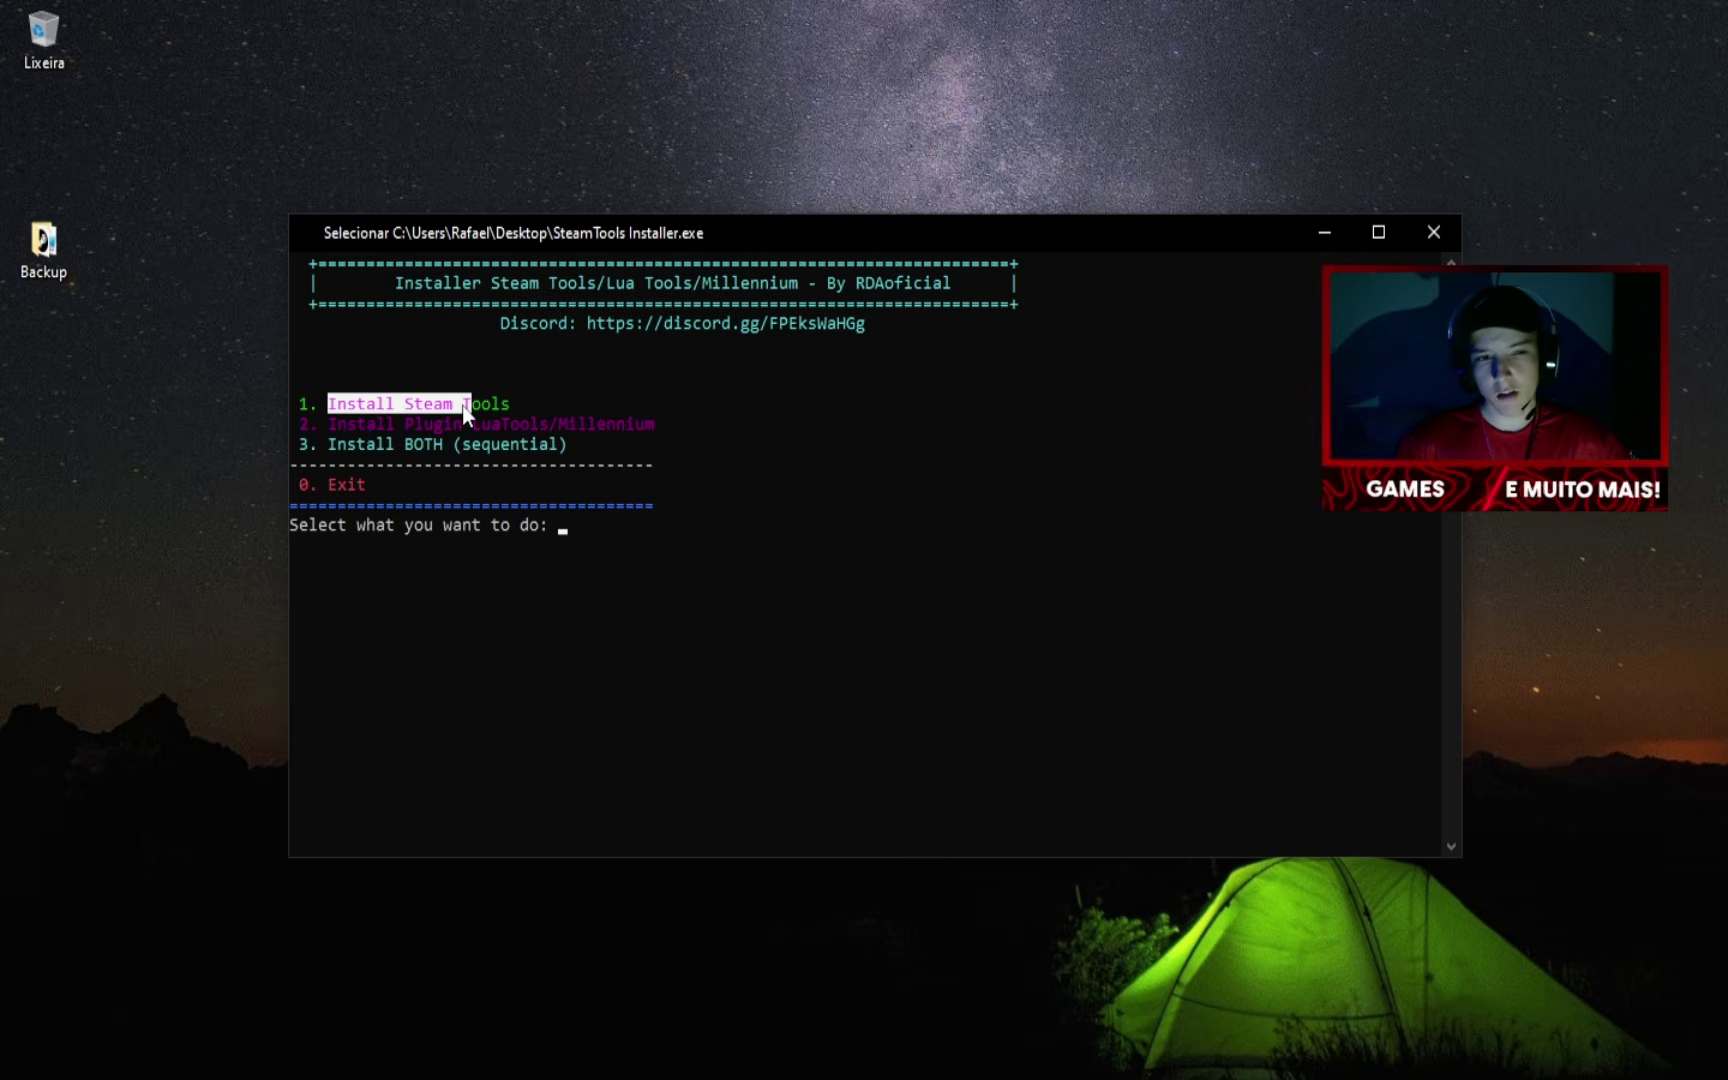
pyautogui.moveTo(429, 424); pyautogui.dragTo(563, 425)
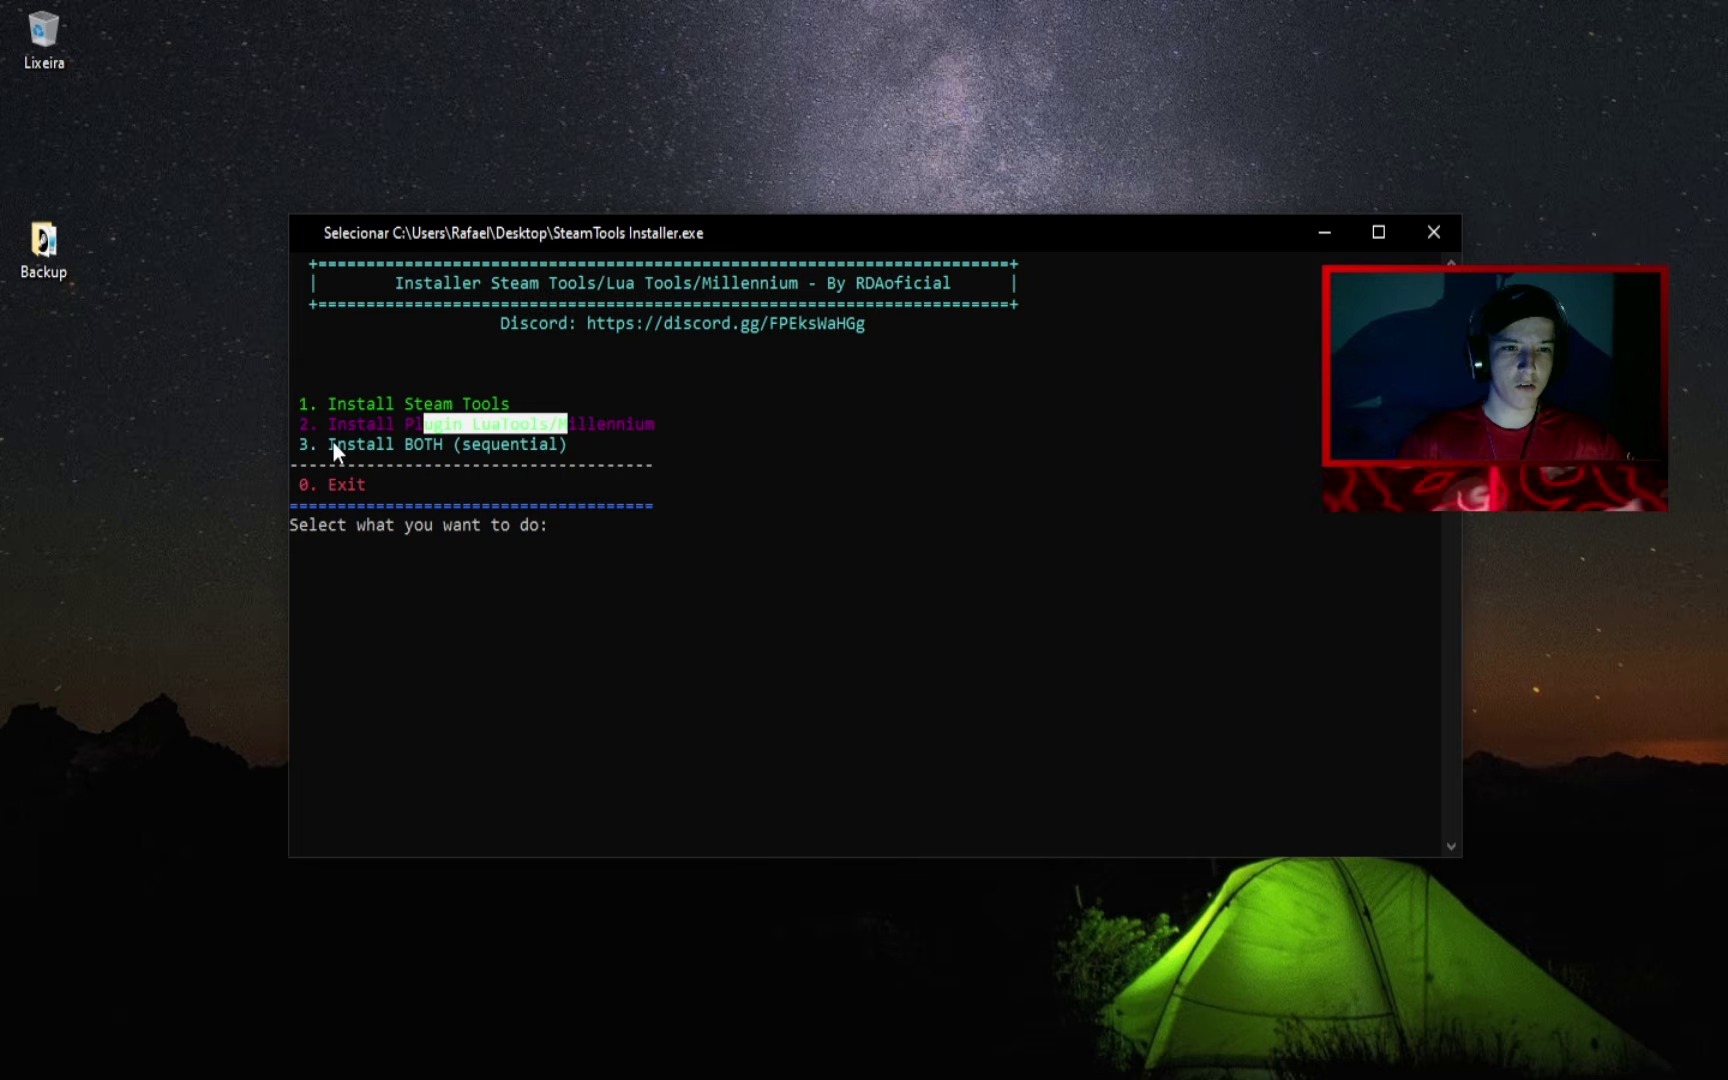
pyautogui.moveTo(333, 443); pyautogui.dragTo(452, 447)
pyautogui.rightClick(452, 447)
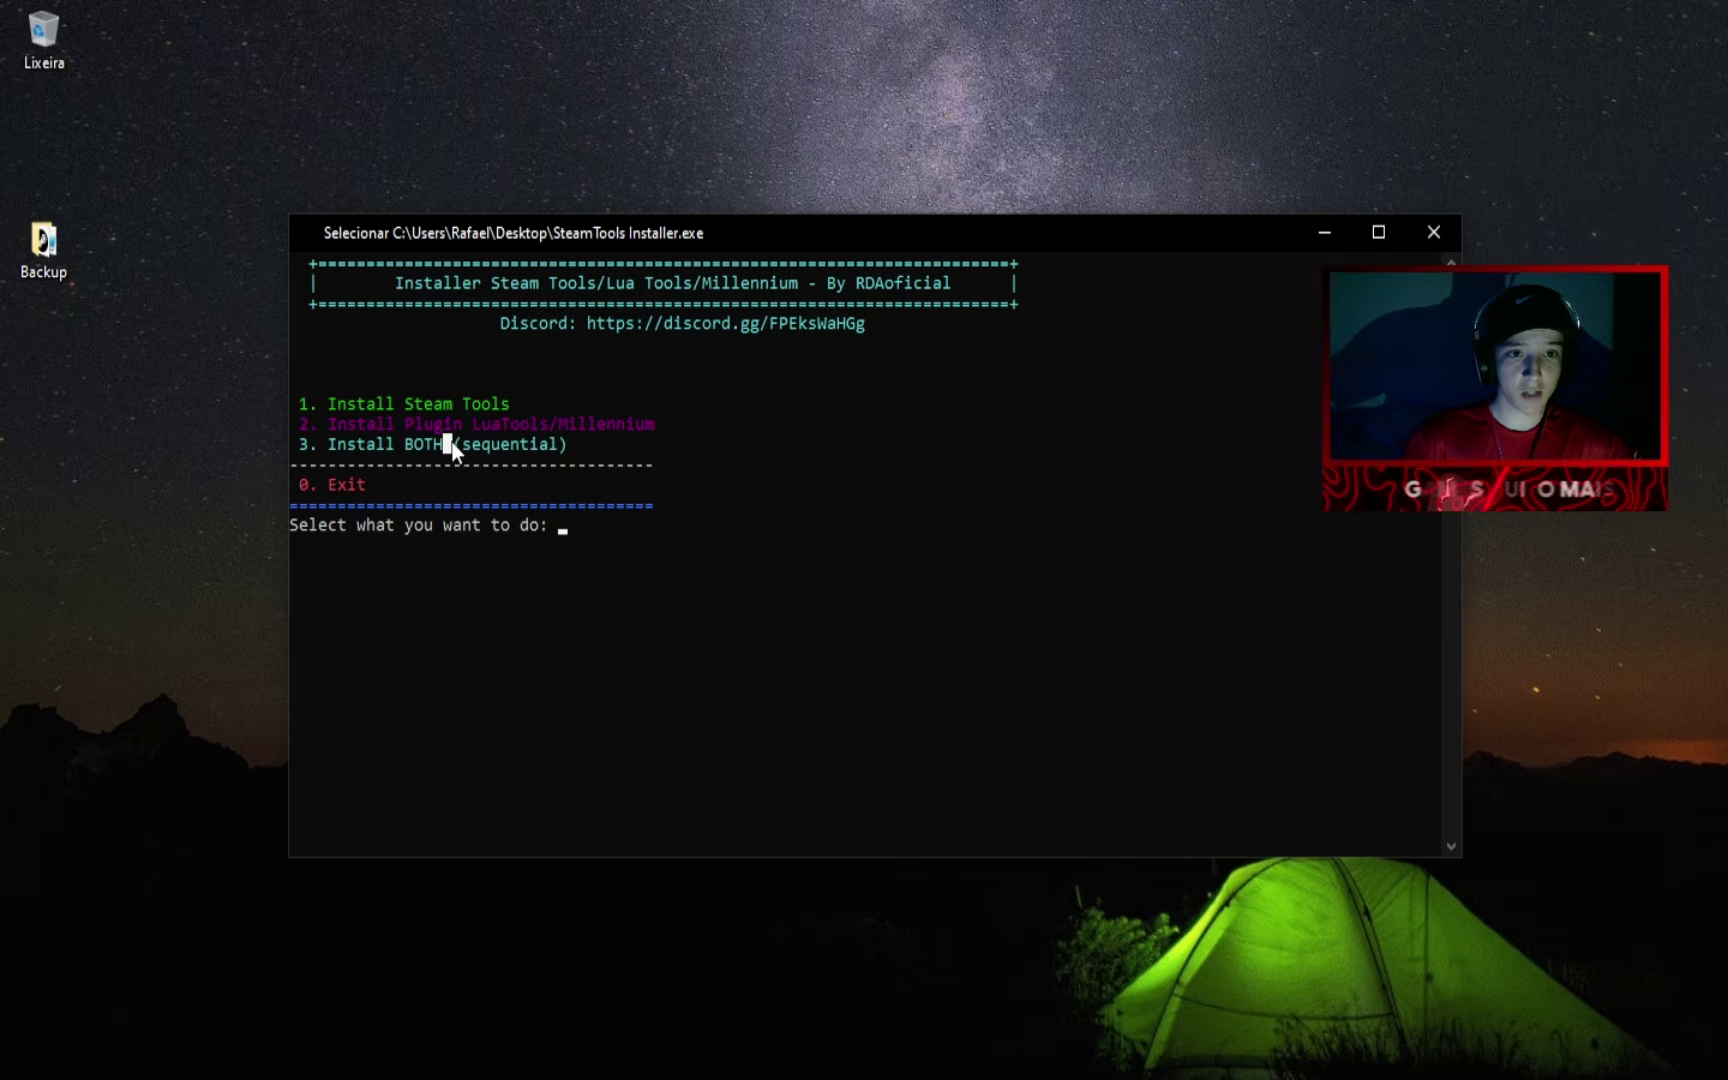
# Run option 1, Install Steam Tools, and close the promotional pop-up when Steam opens
pyautogui.click(417, 443)
pyautogui.write('1')
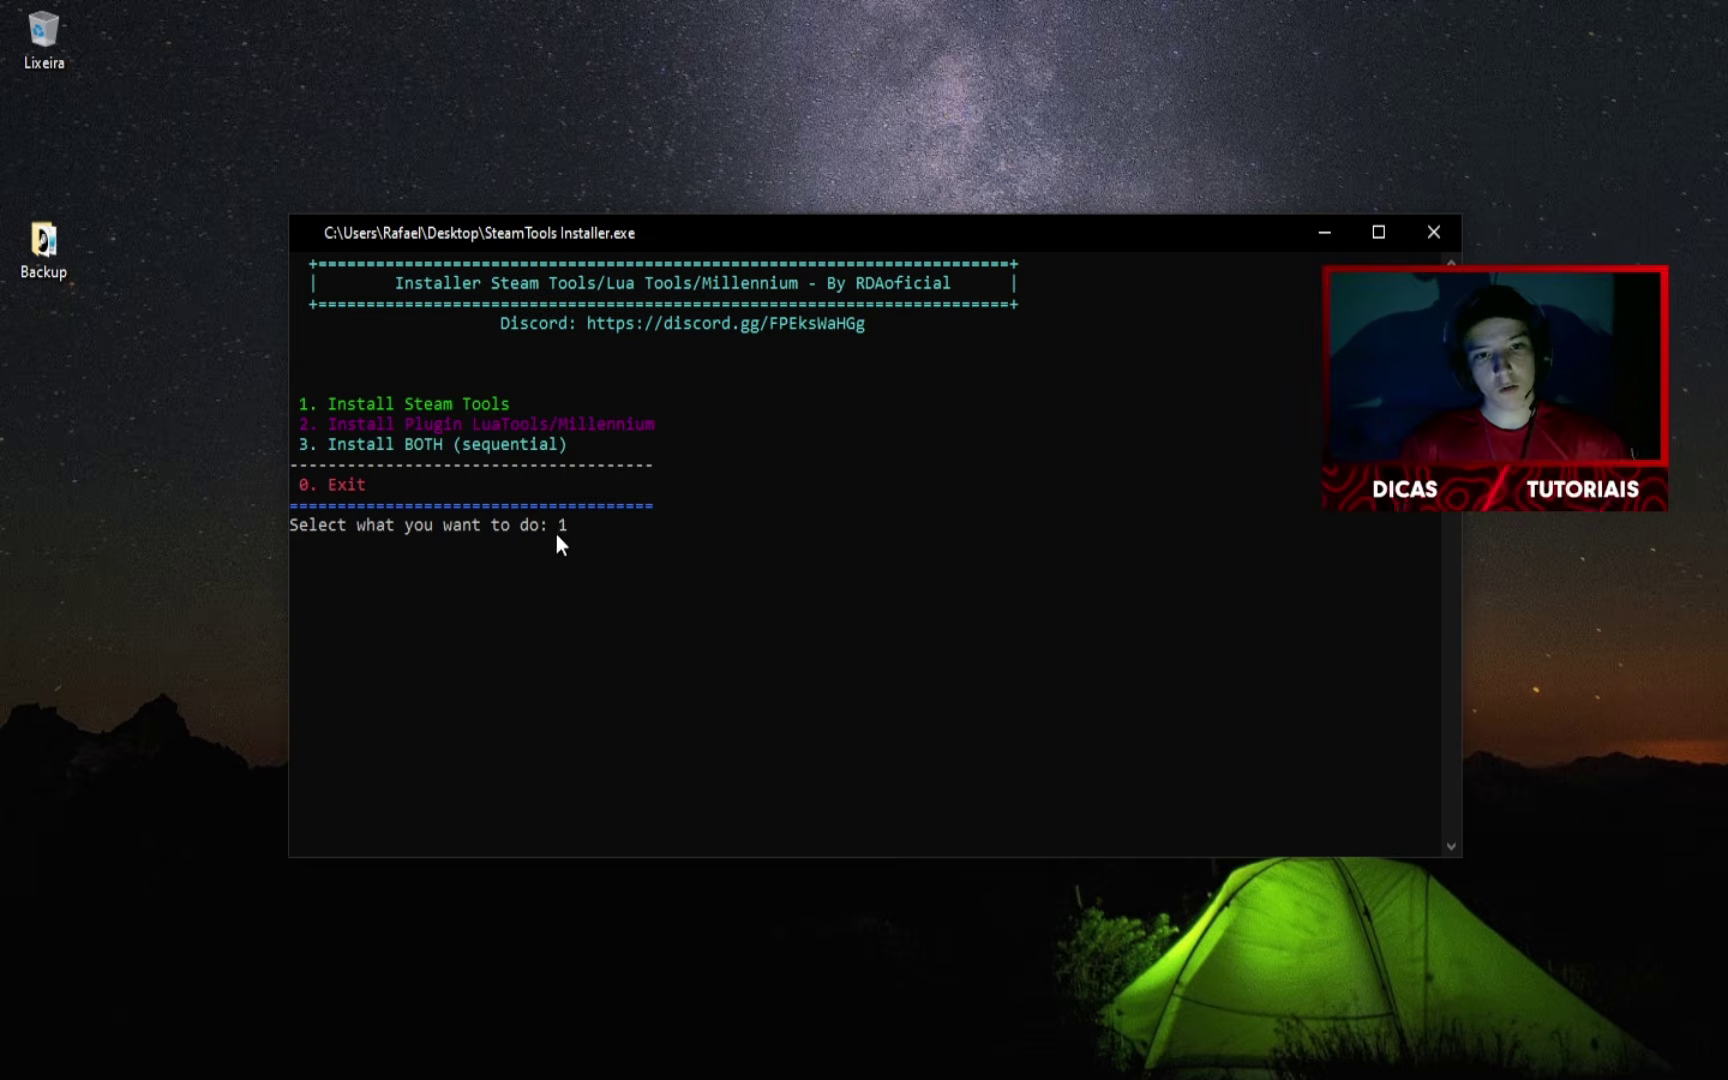
pyautogui.press('Return')
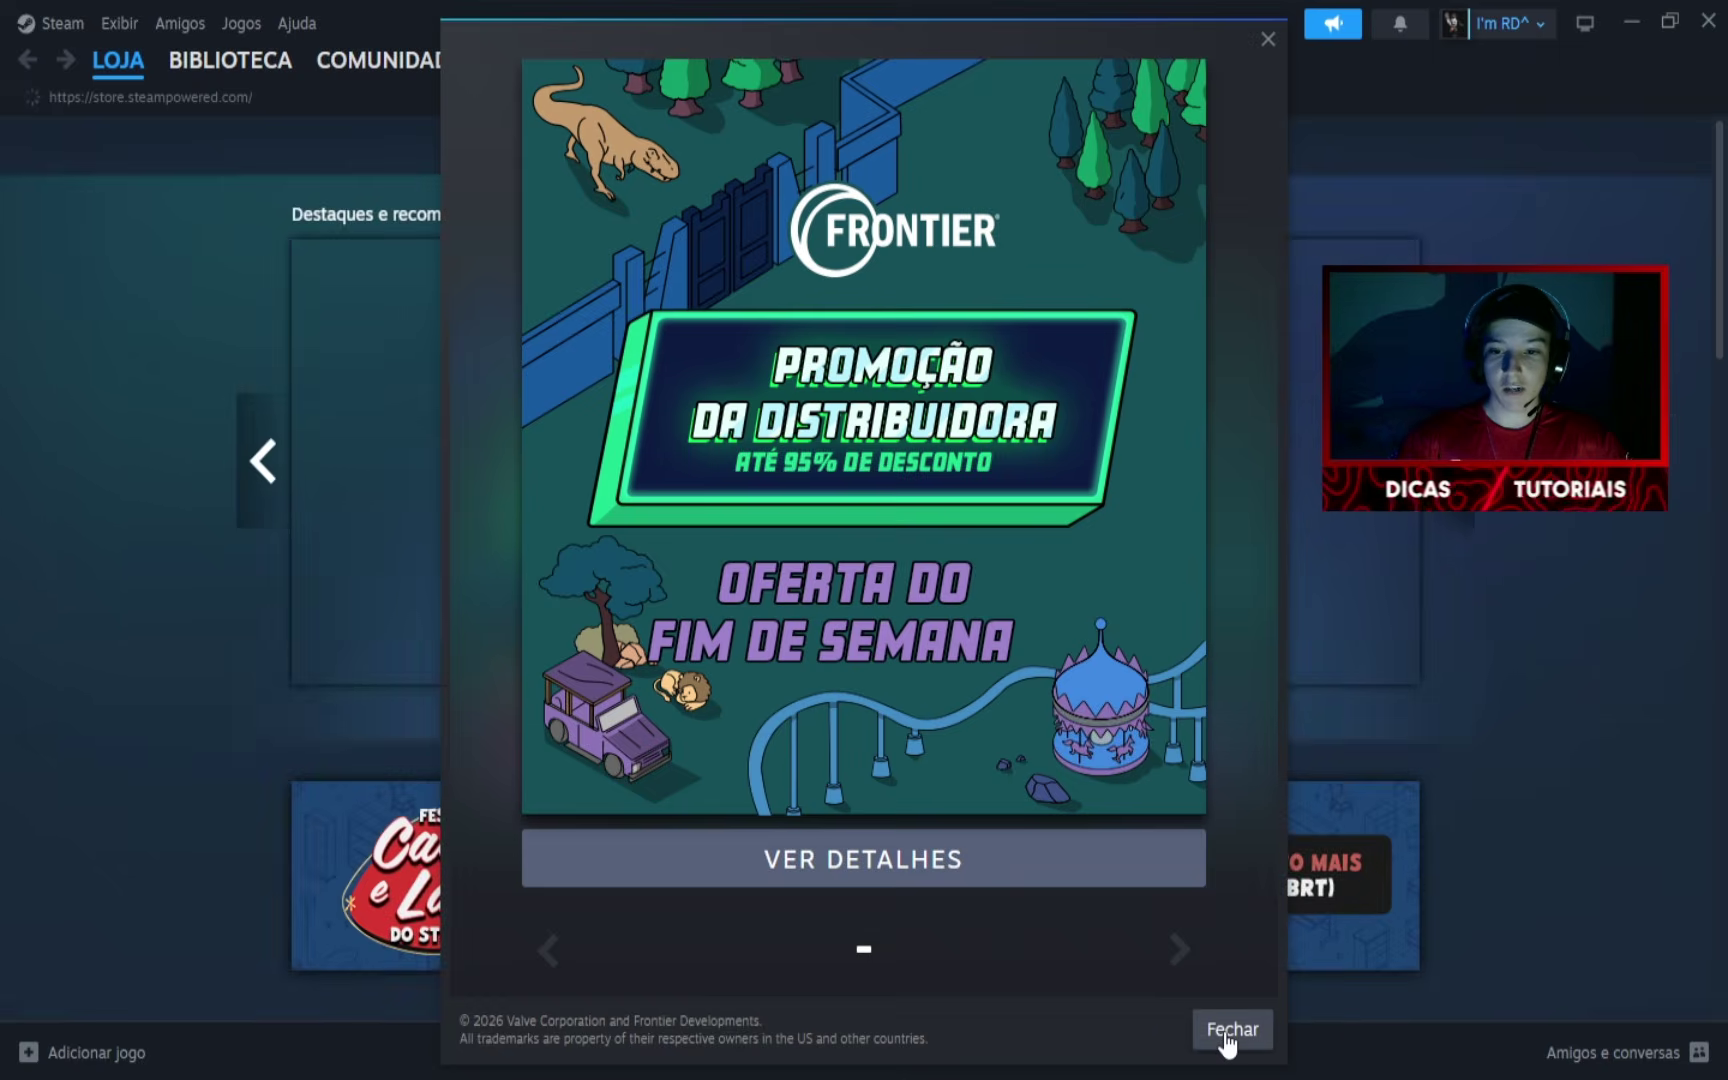
pyautogui.click(1230, 1030)
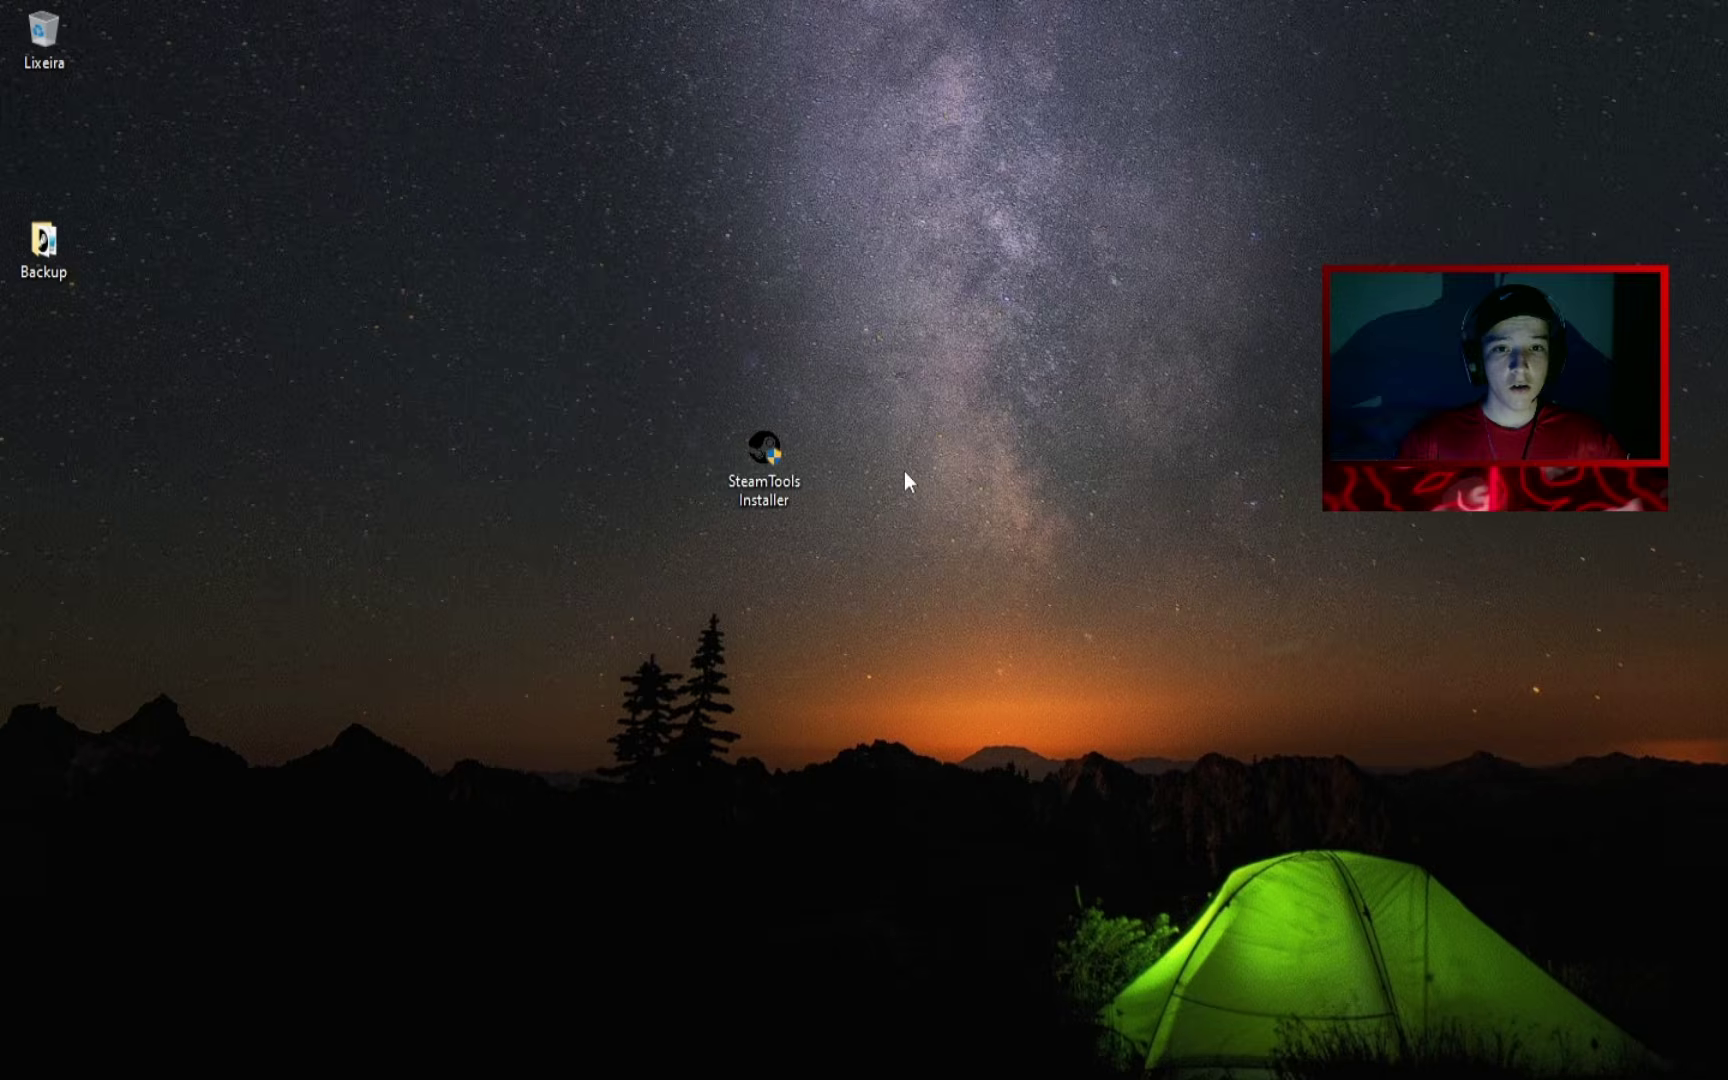
# Launch SteamTools Installer again and run option 2, Install Plugin LuaTools/Millennium
pyautogui.doubleClick(766, 486)
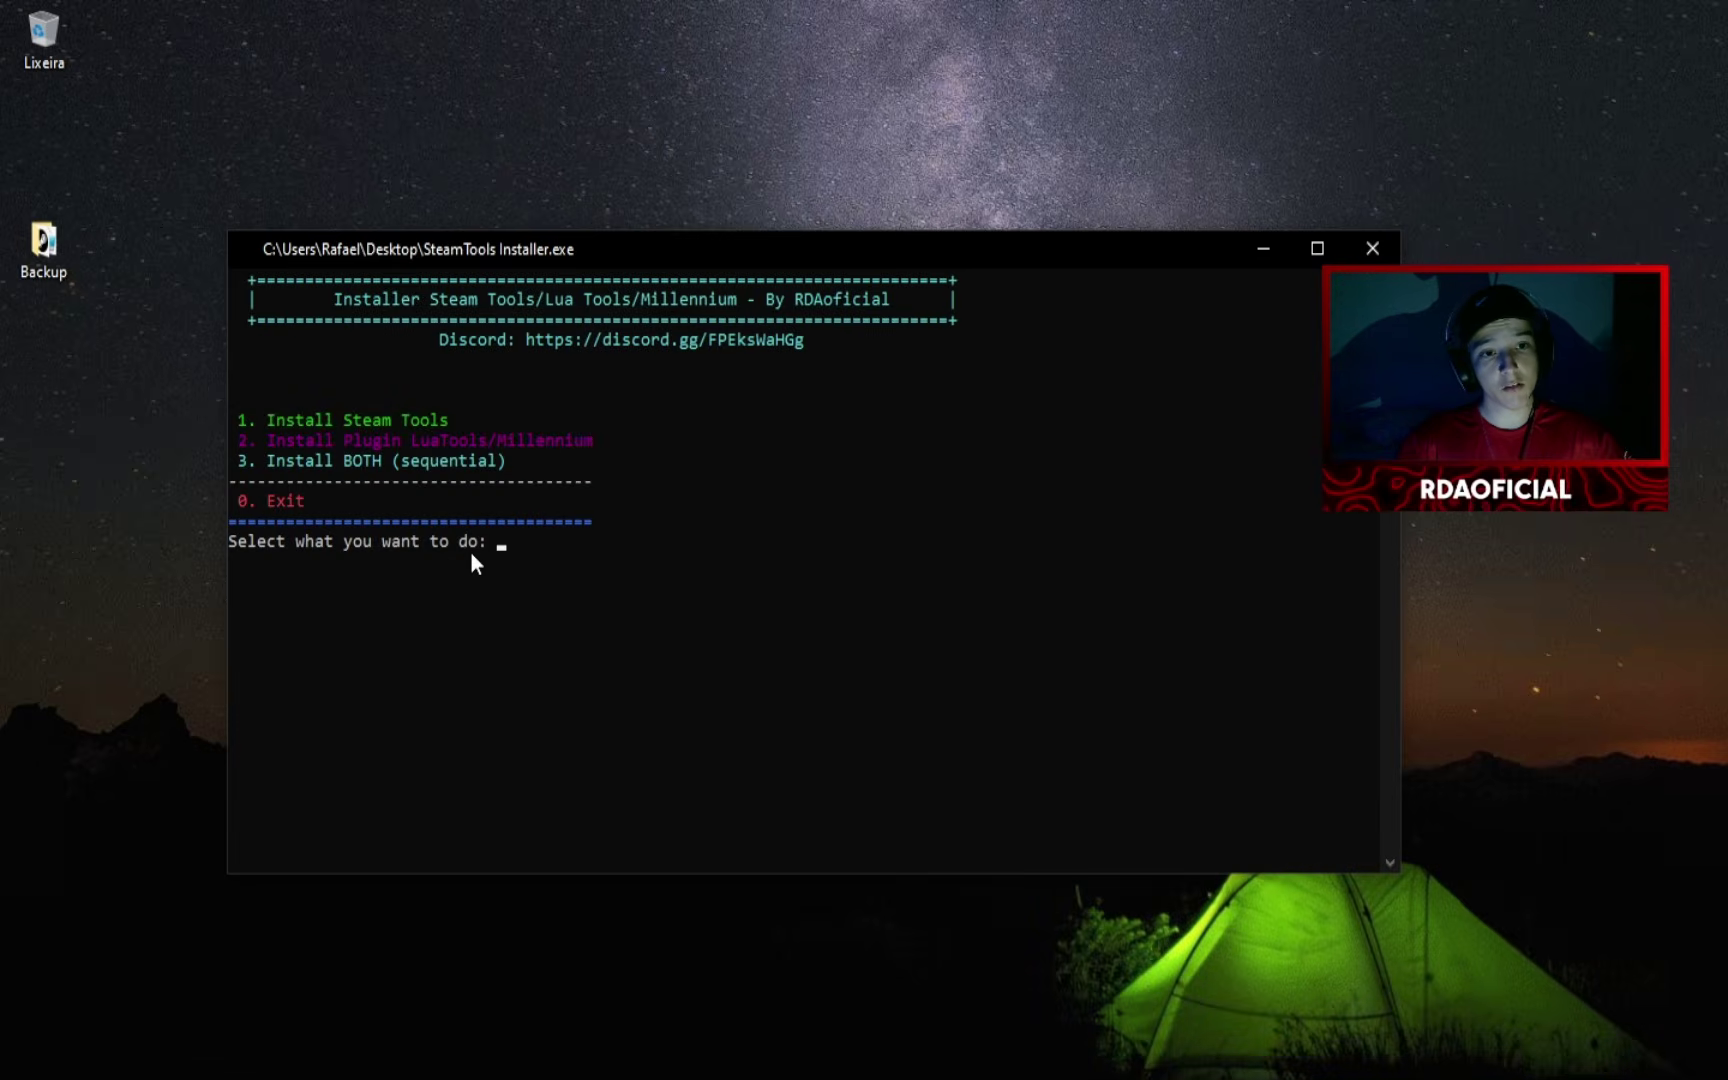
pyautogui.write('2')
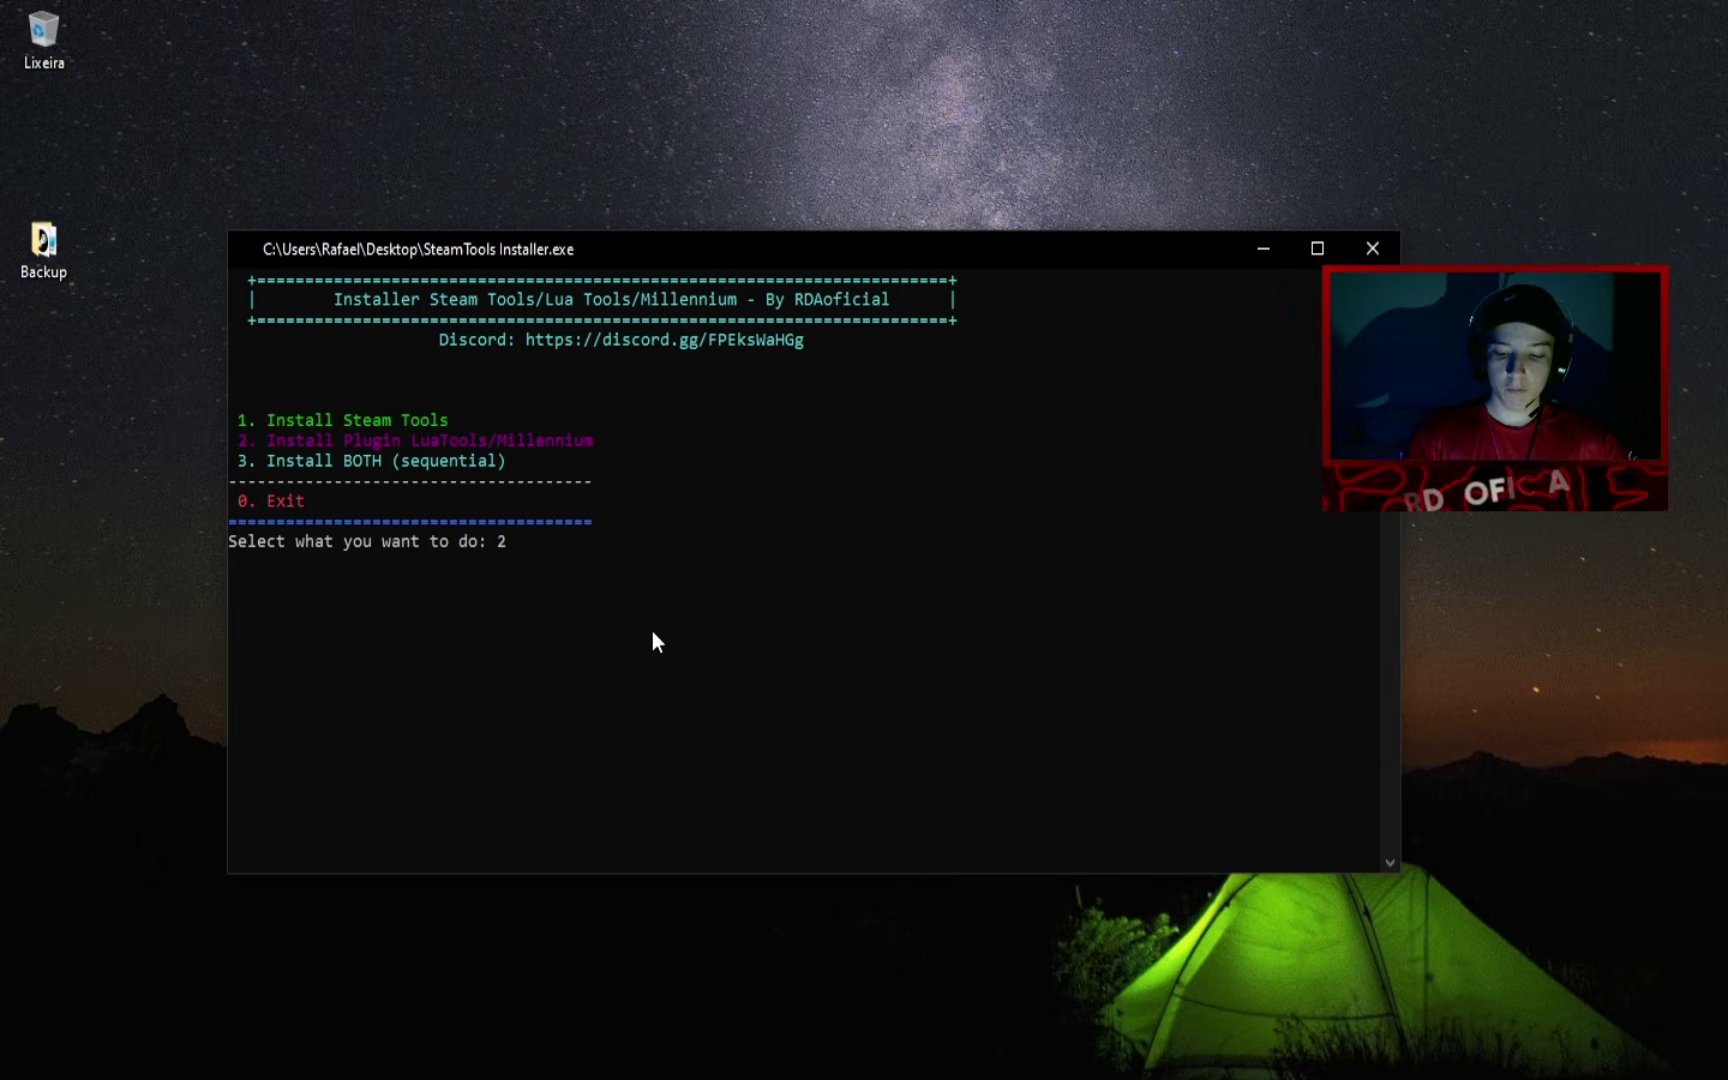
pyautogui.press('Return')
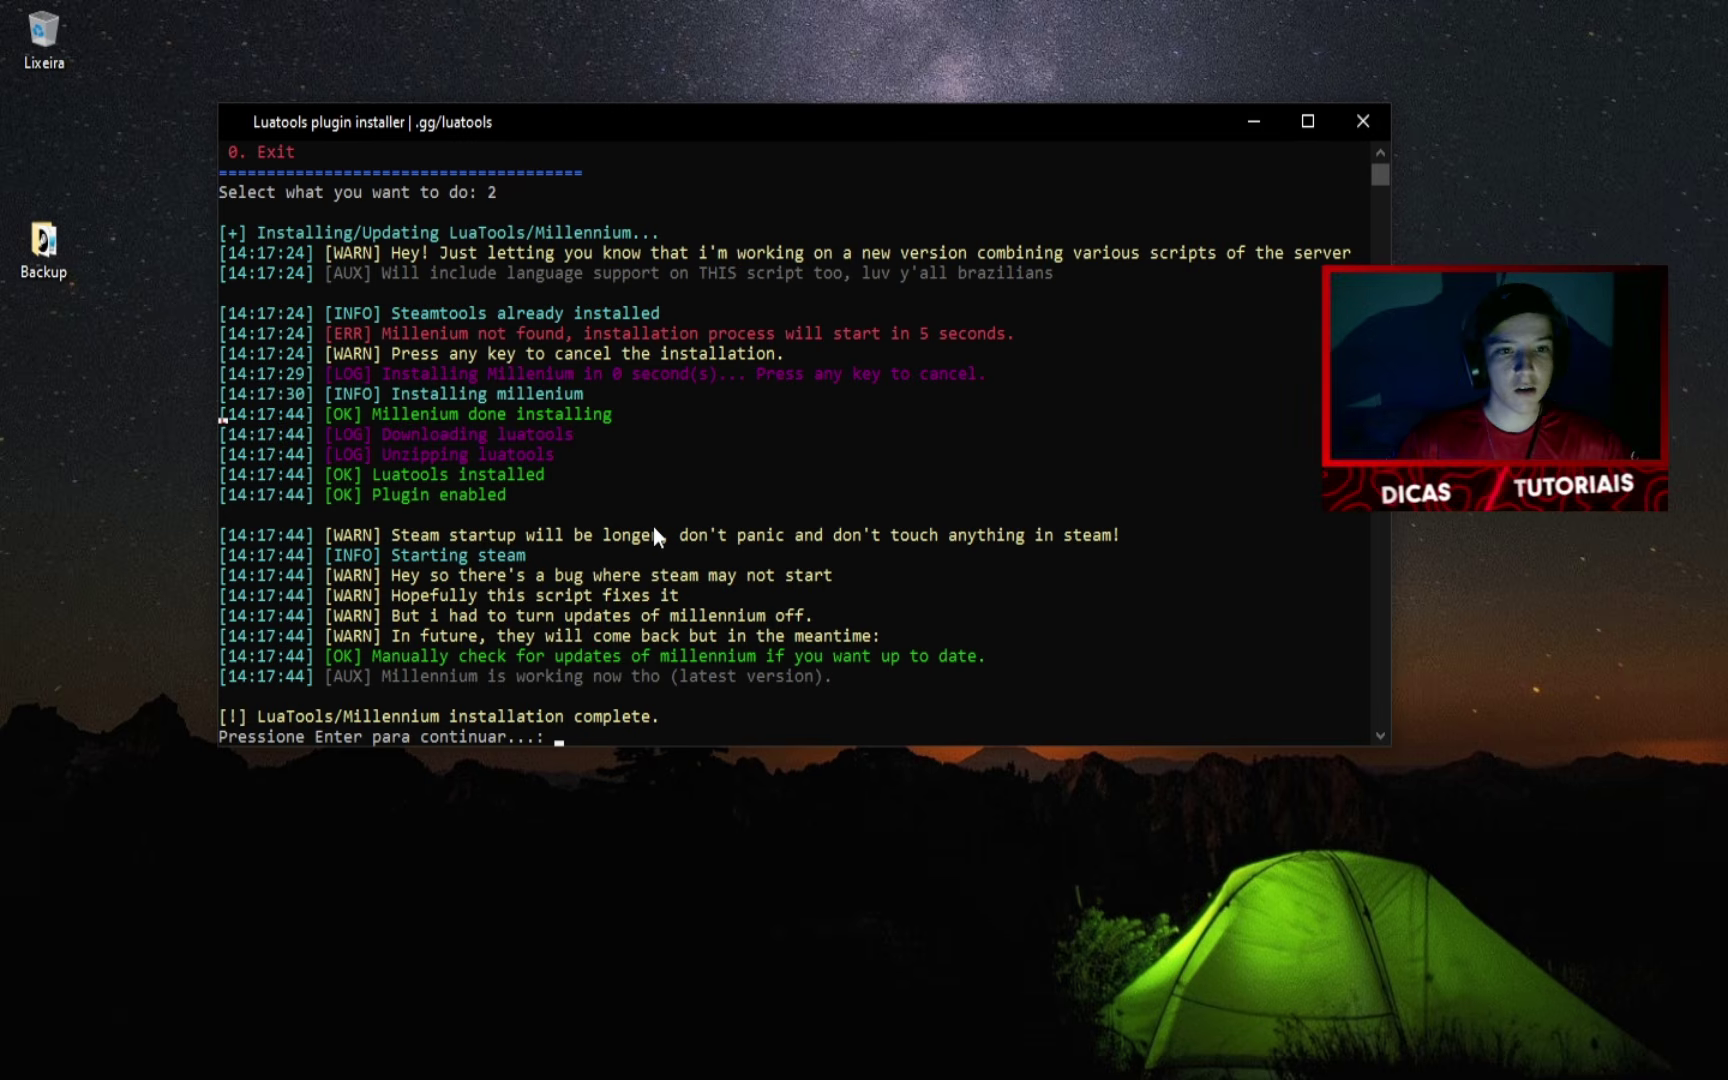
# Continue past the finished LuaTools/Millennium installation to the installer's main menu and minimize its window
pyautogui.moveTo(621, 119); pyautogui.dragTo(638, 119)
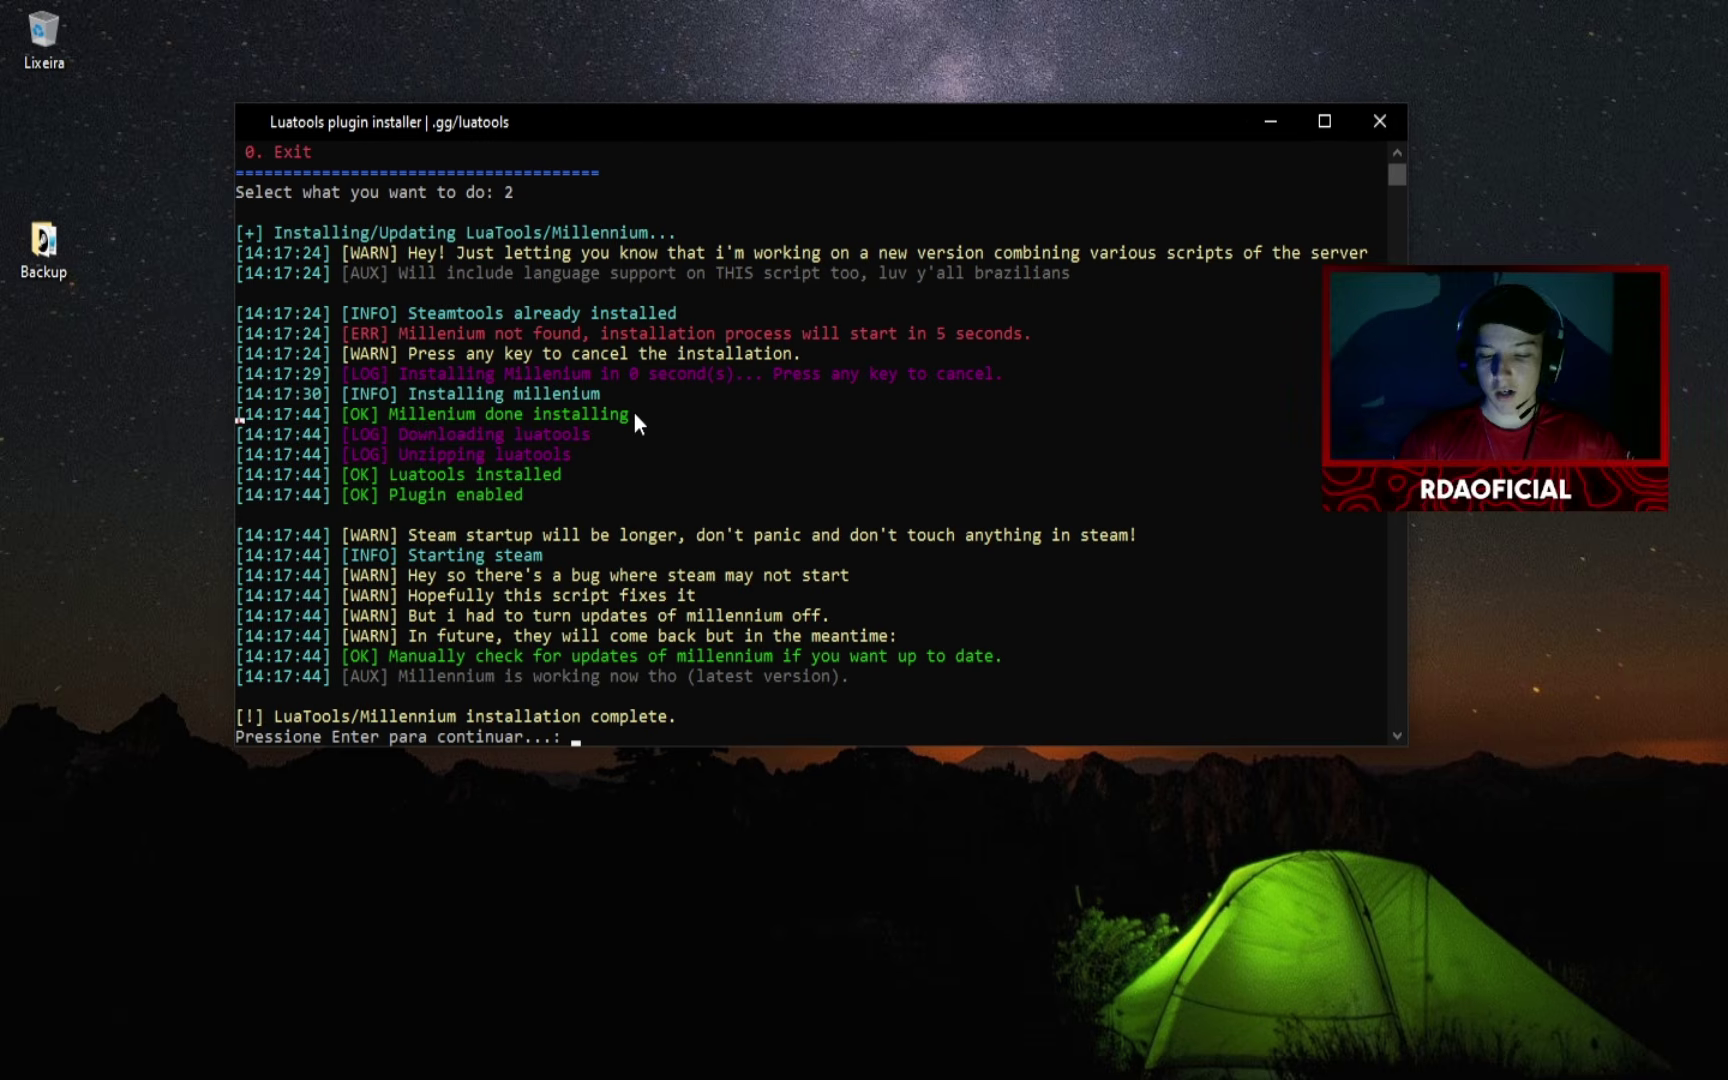
pyautogui.press('Return')
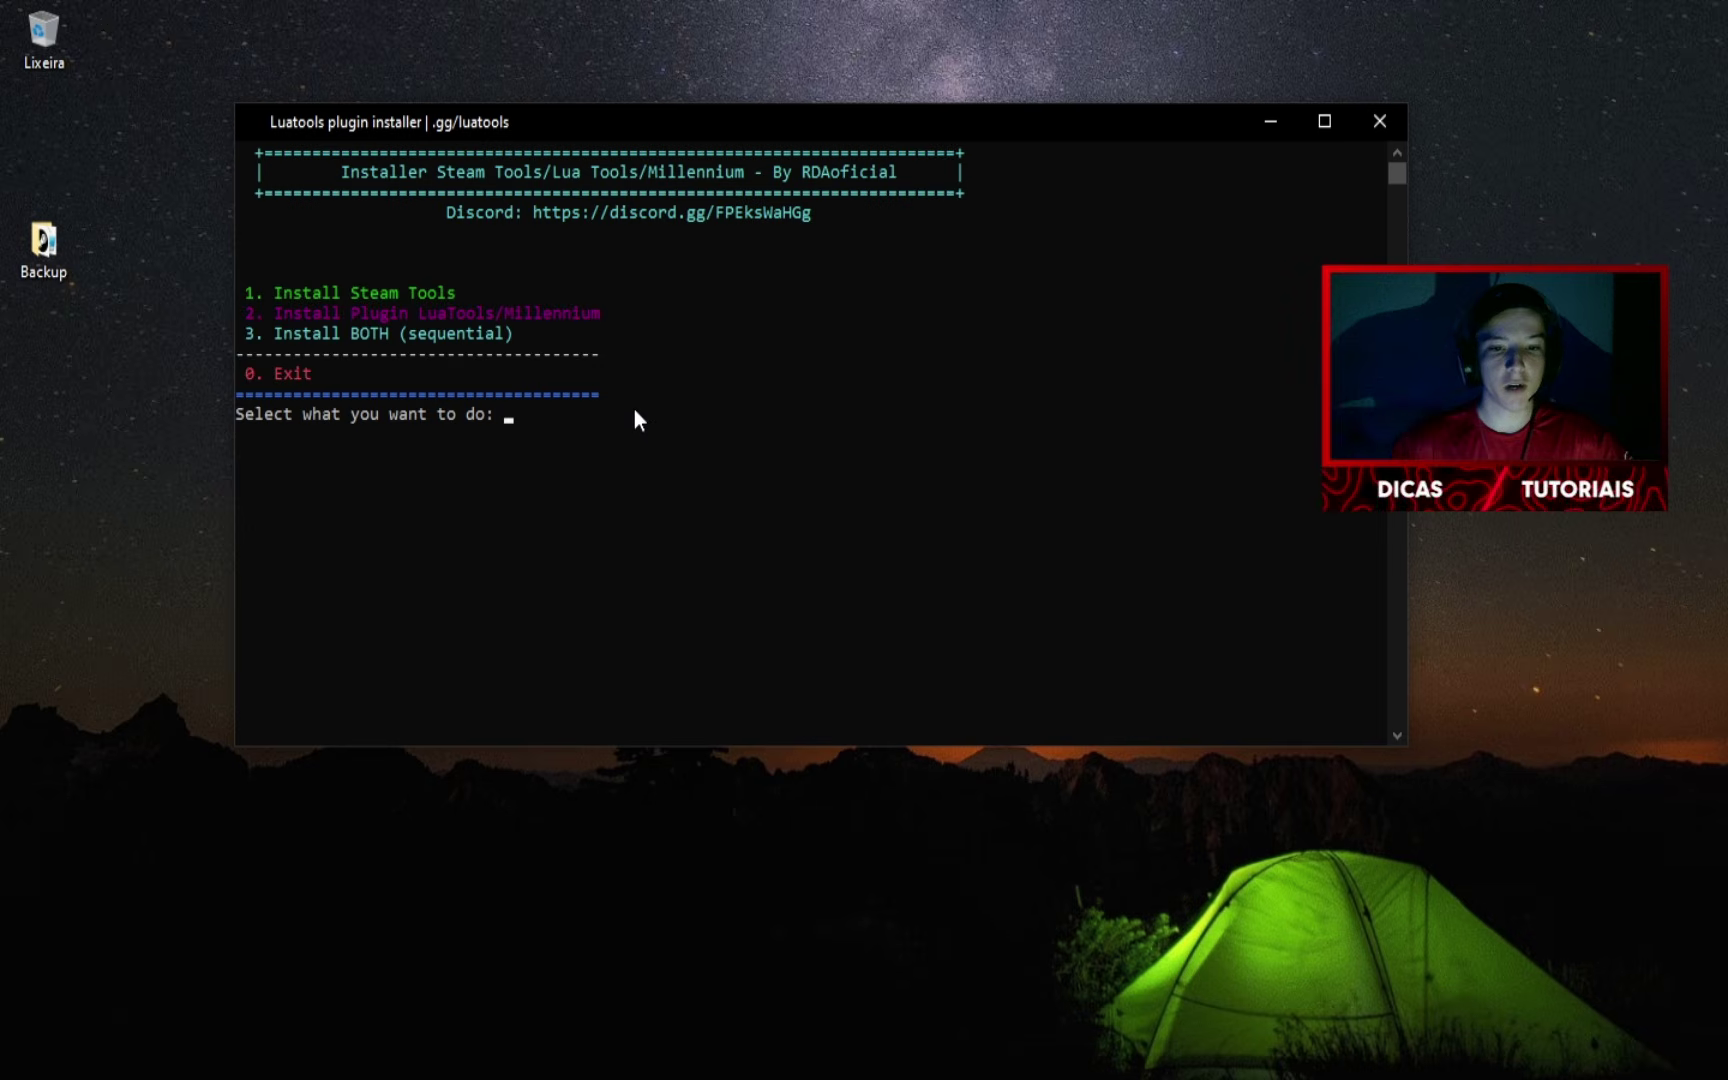
pyautogui.click(1268, 120)
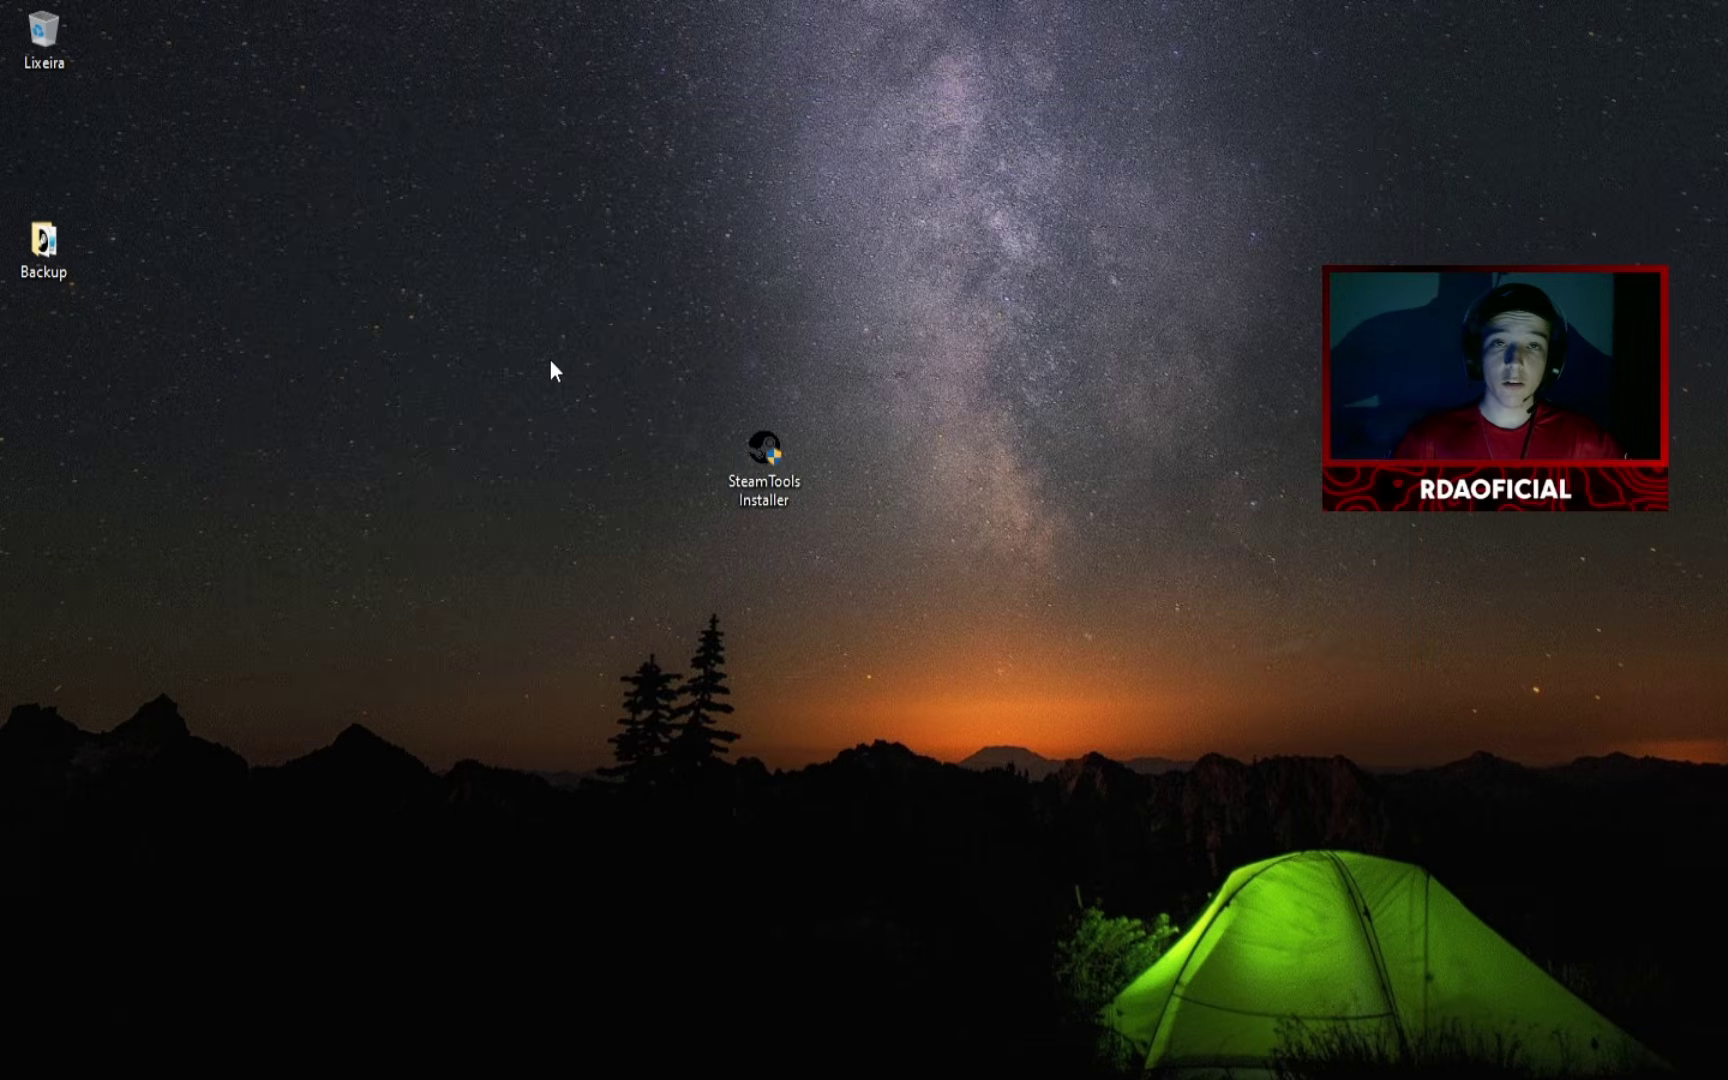
pyautogui.moveTo(496, 457); pyautogui.dragTo(647, 810)
pyautogui.moveTo(374, 606); pyautogui.dragTo(432, 733)
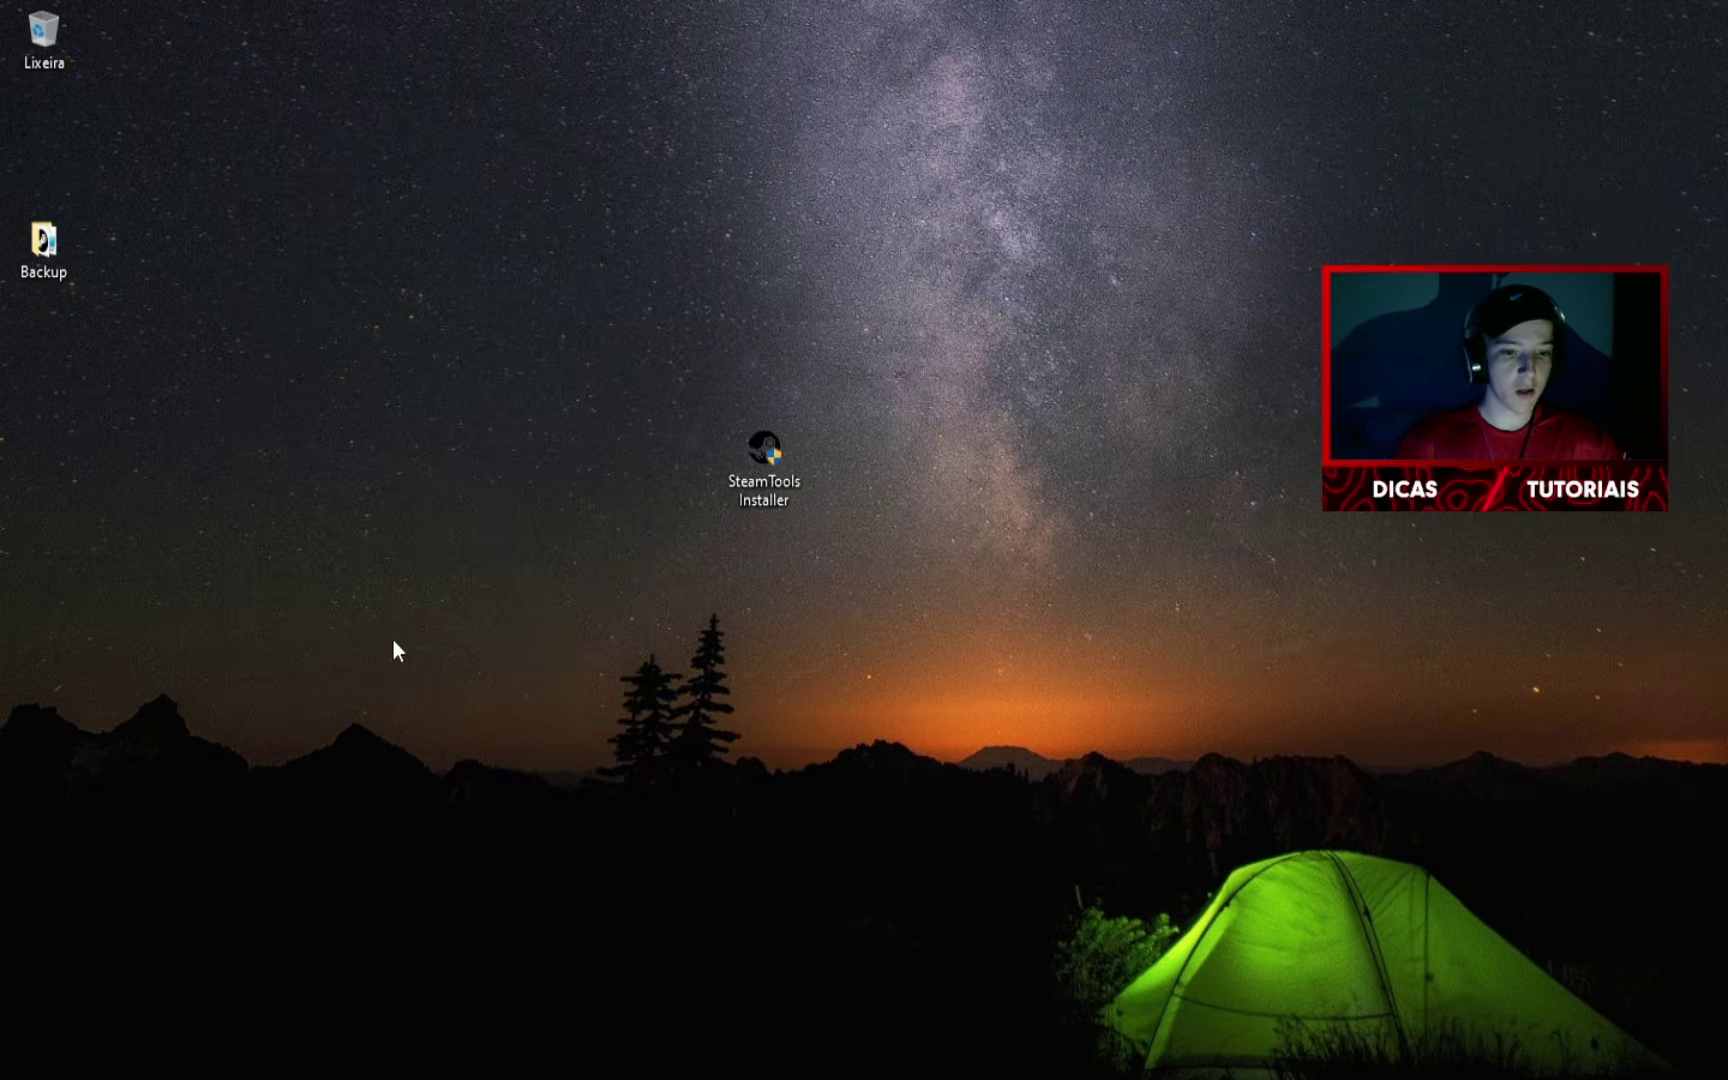
pyautogui.moveTo(309, 386); pyautogui.dragTo(332, 667)
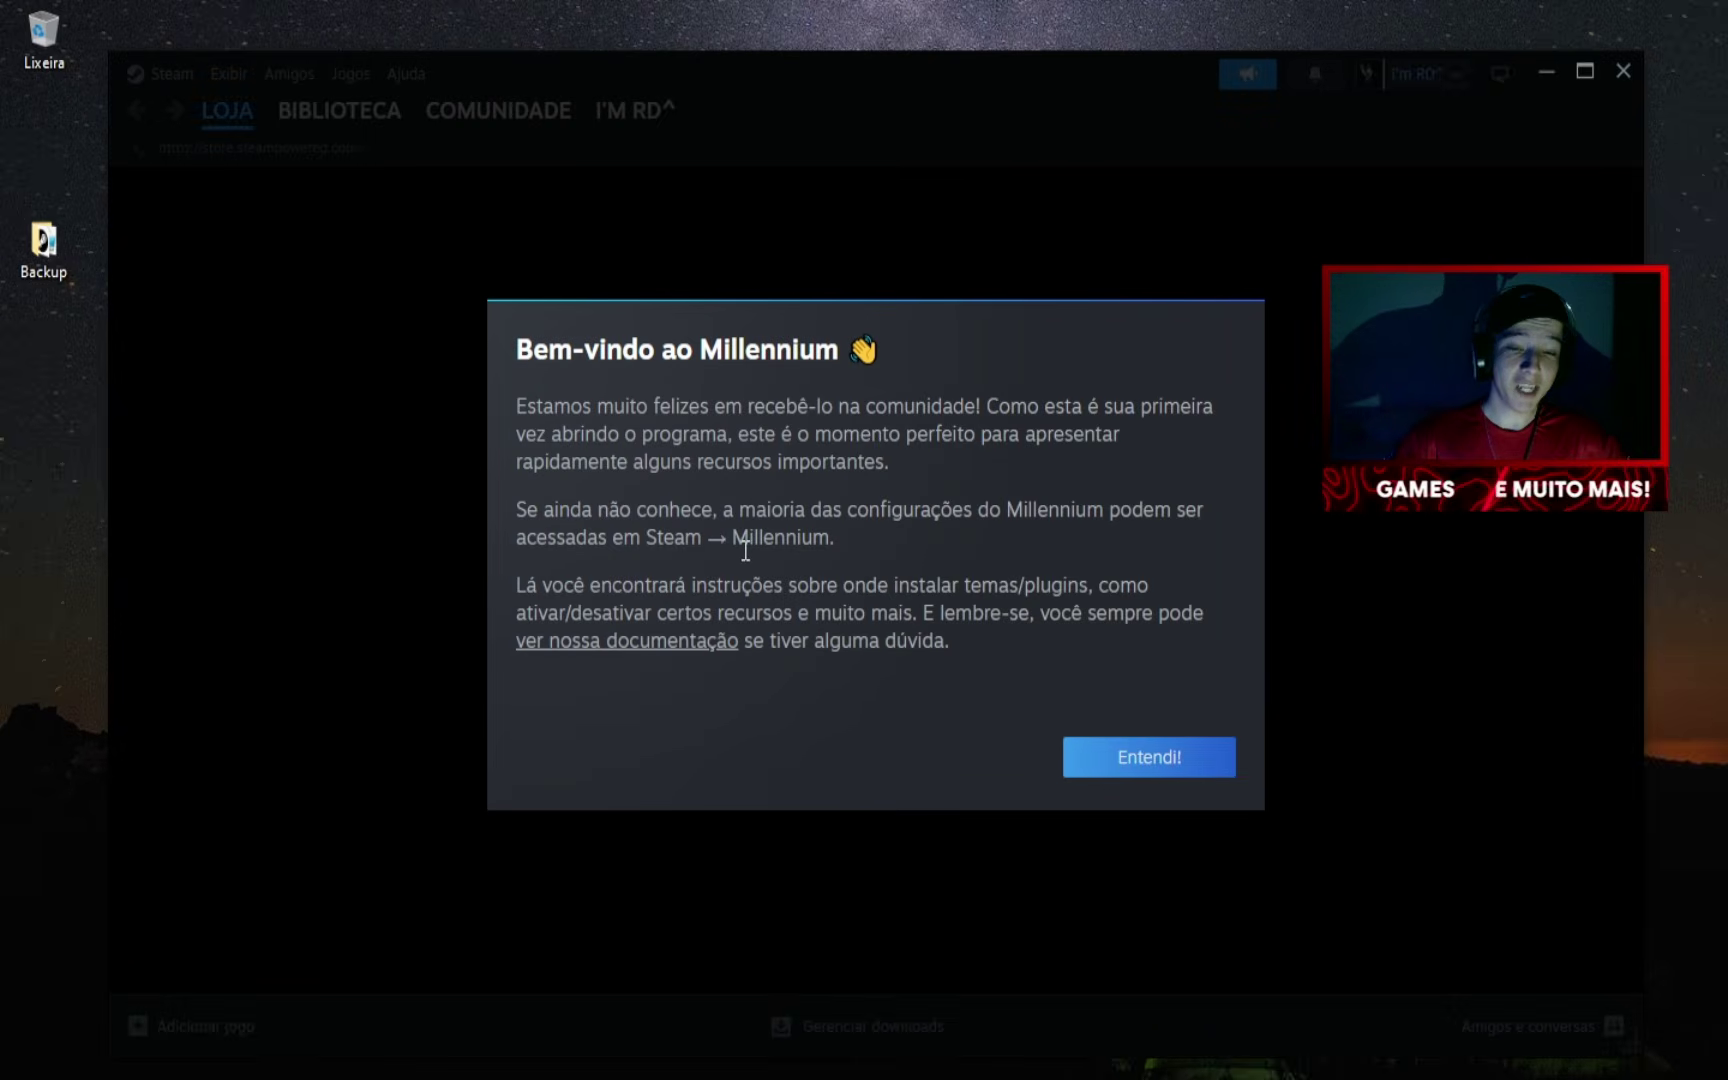
# Dismiss the Millennium welcome message in Steam and open Millennium's Plugins page to check for LuaTools
pyautogui.click(1117, 762)
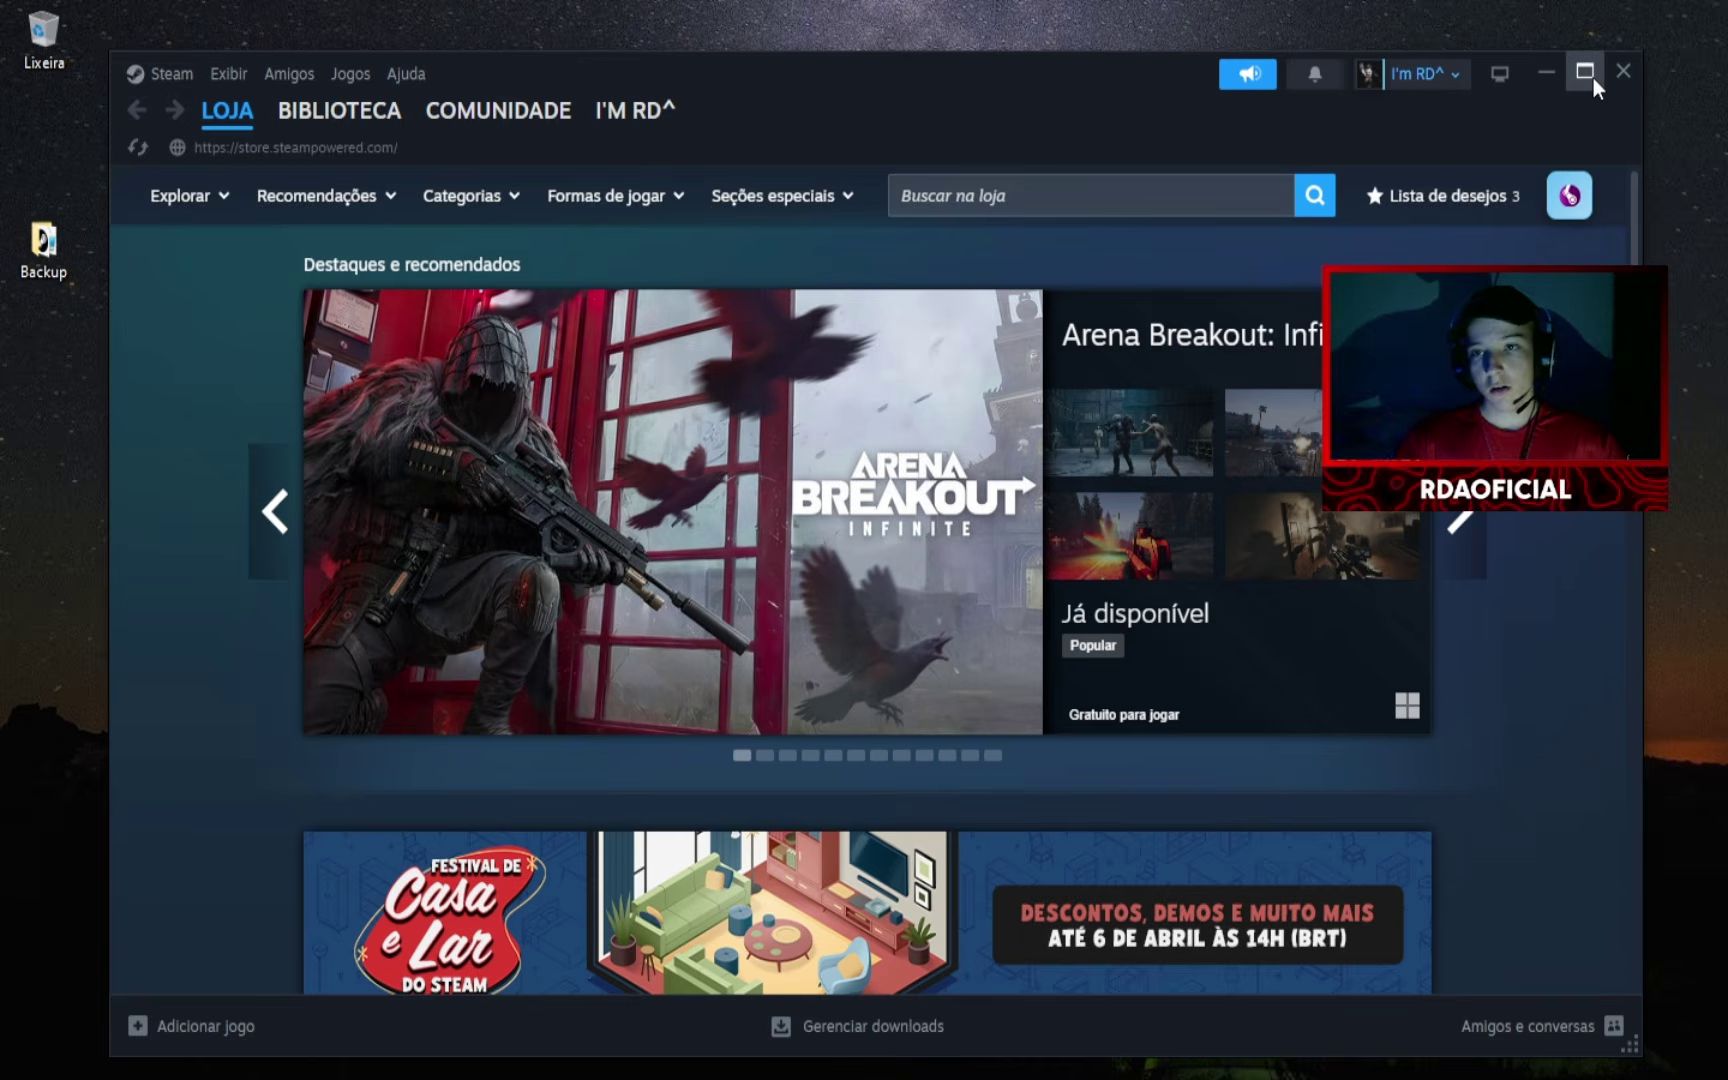
pyautogui.click(1587, 73)
pyautogui.click(62, 23)
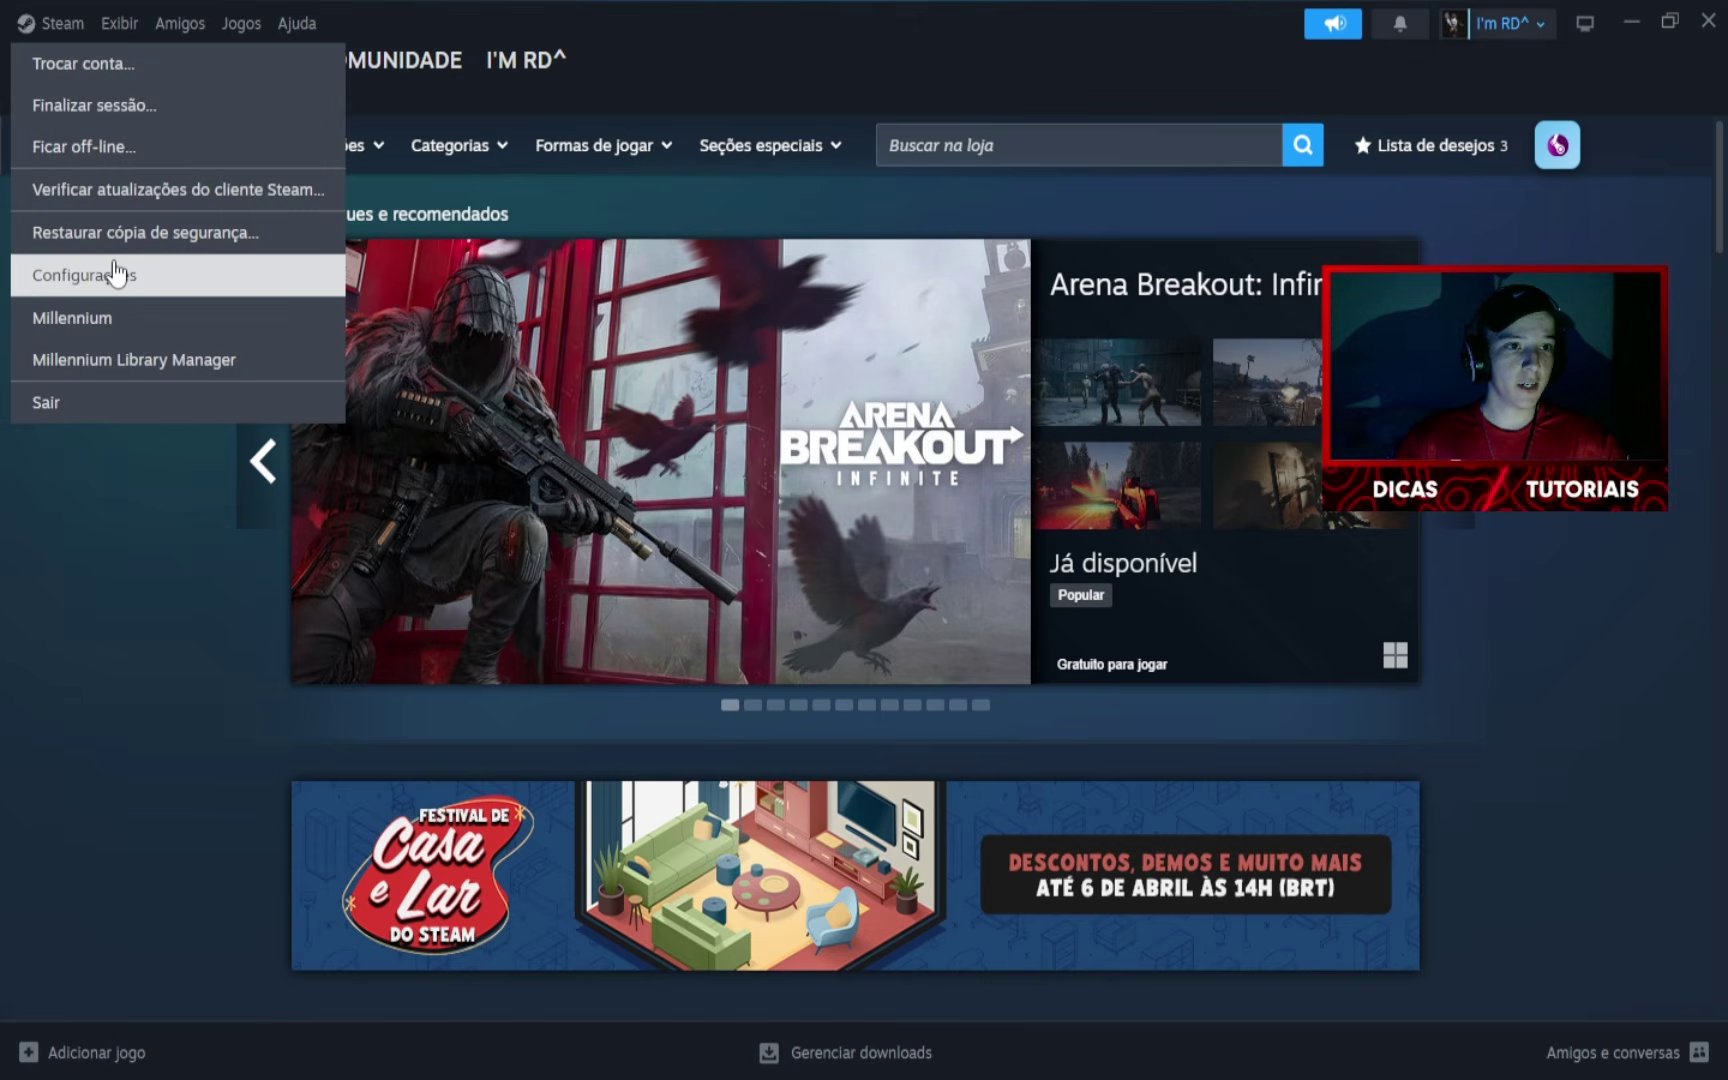
pyautogui.click(70, 325)
pyautogui.click(110, 360)
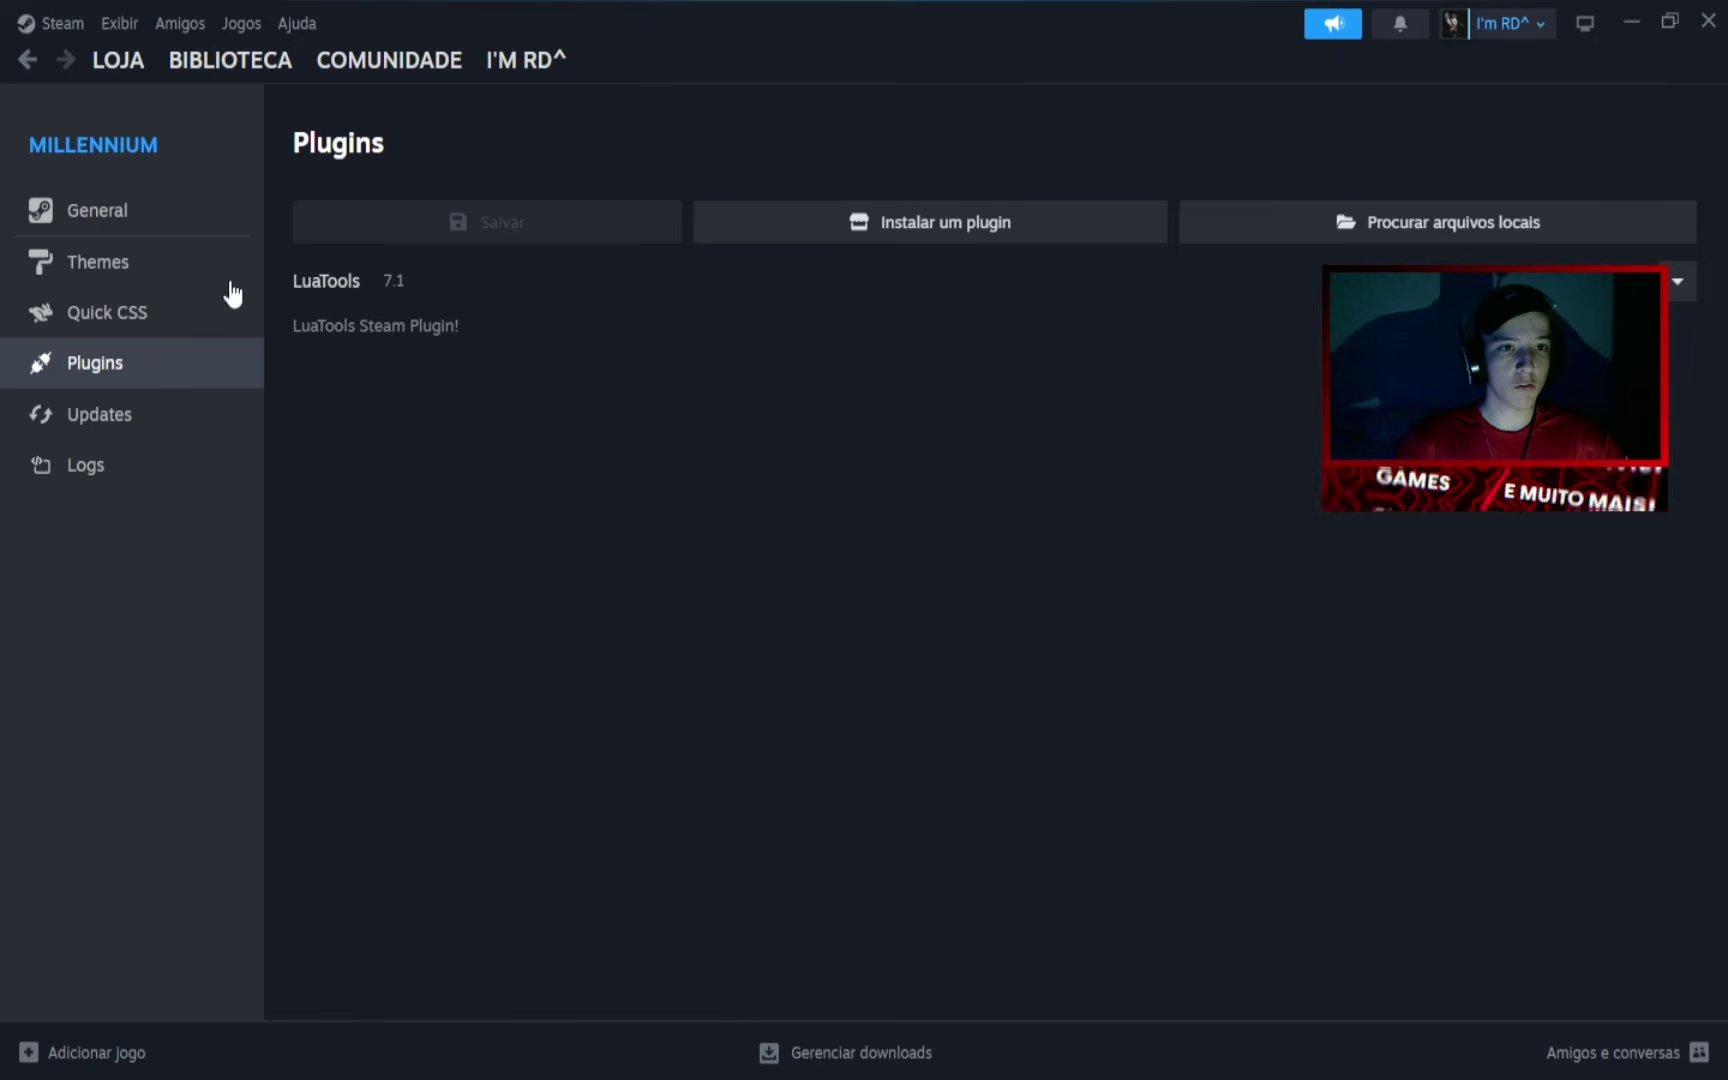
# Go to DOOM's store page from the library, add the game via LuaTools and hide the download dialog
pyautogui.click(243, 64)
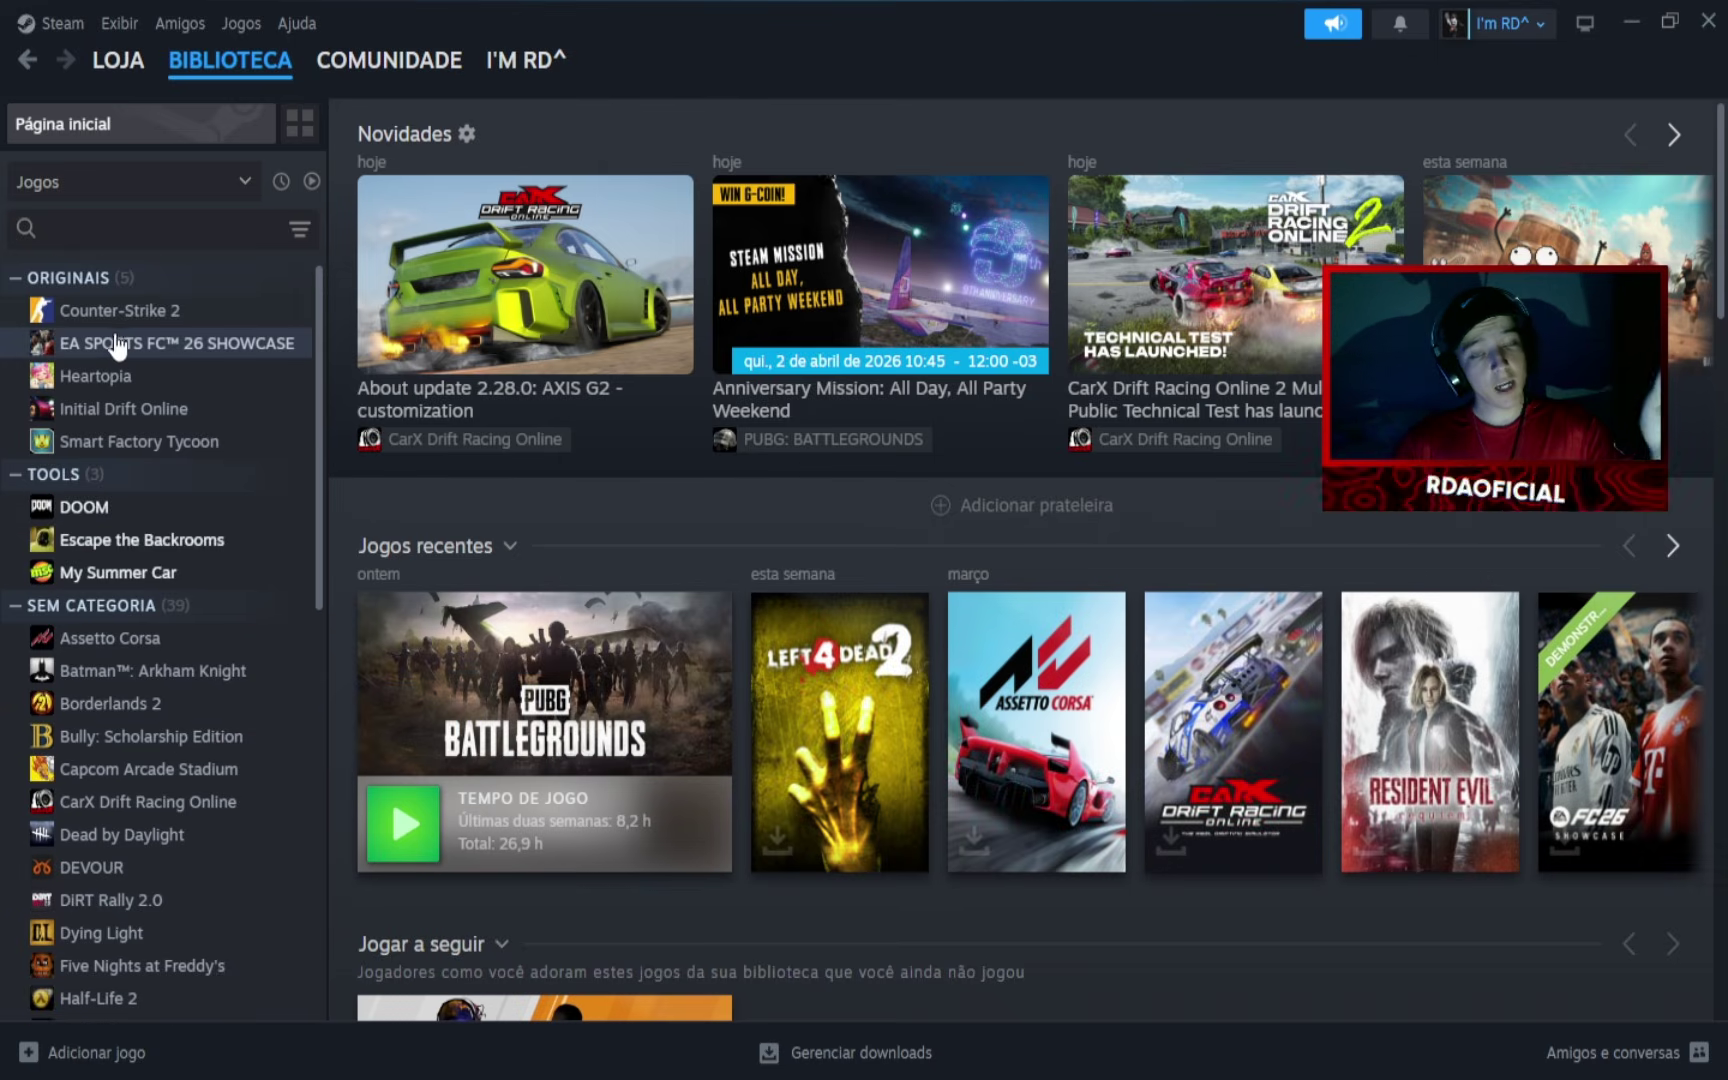
pyautogui.click(140, 512)
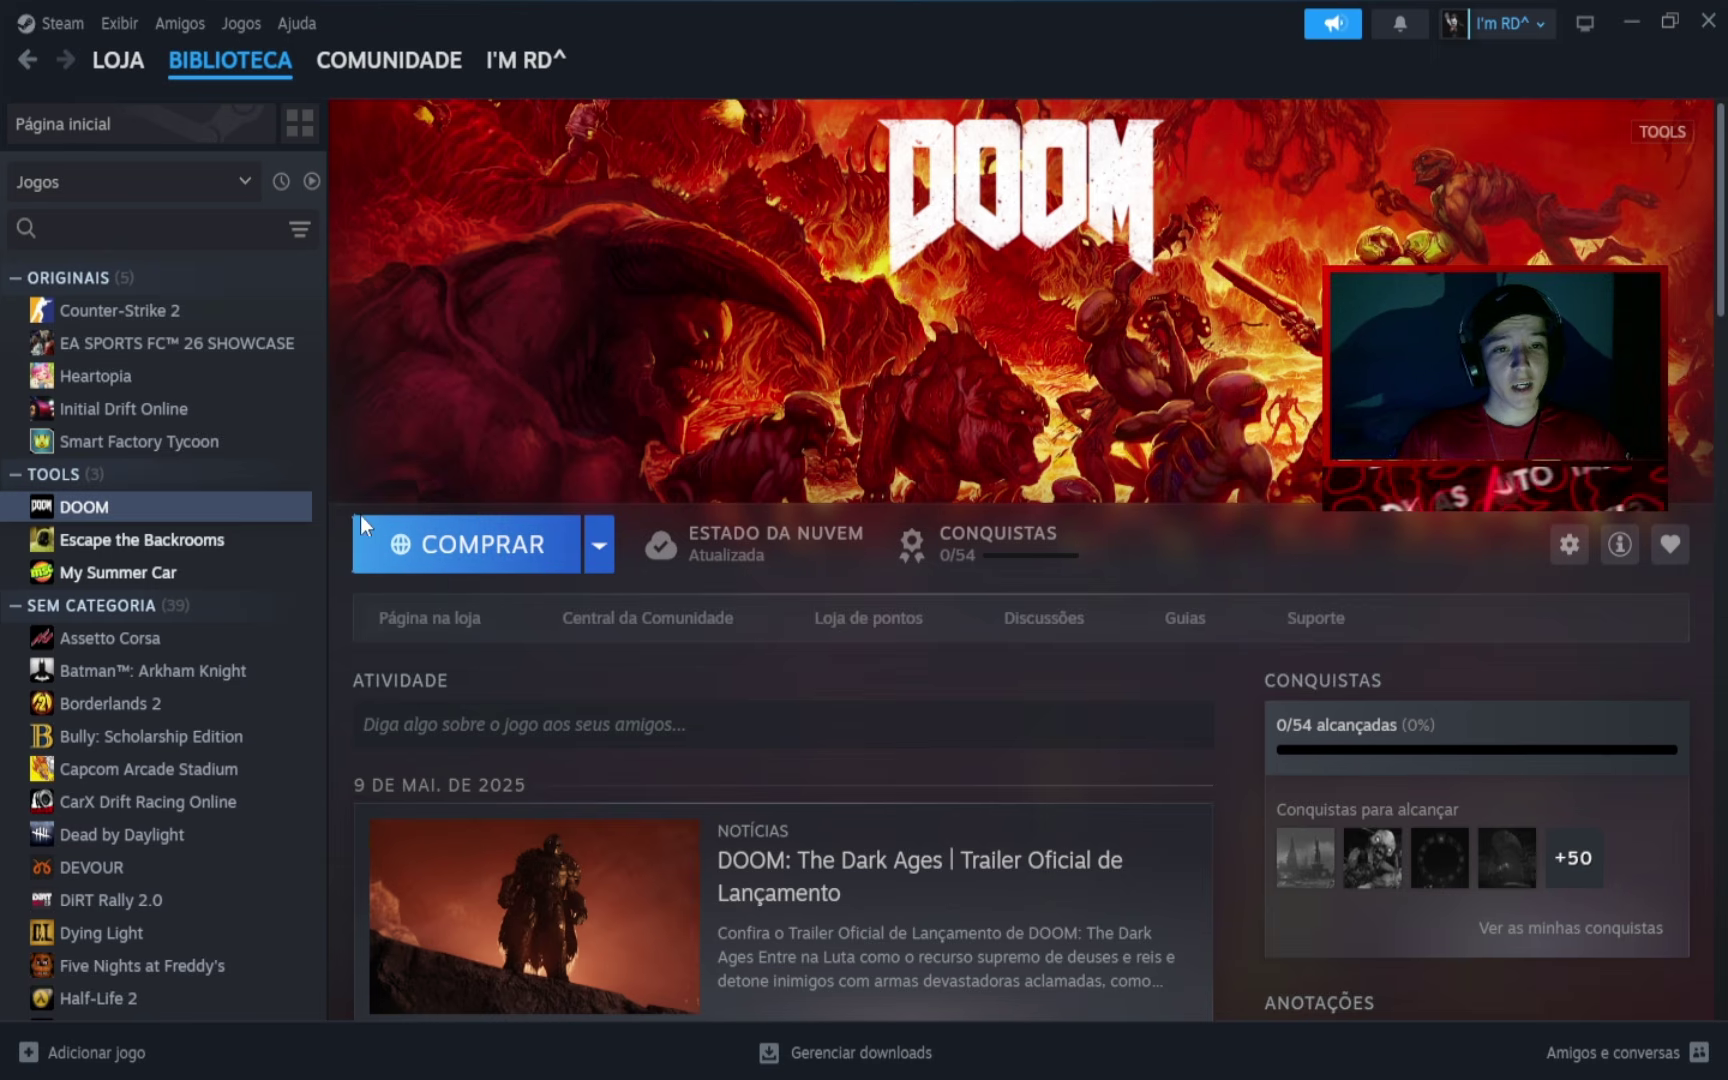
pyautogui.click(376, 556)
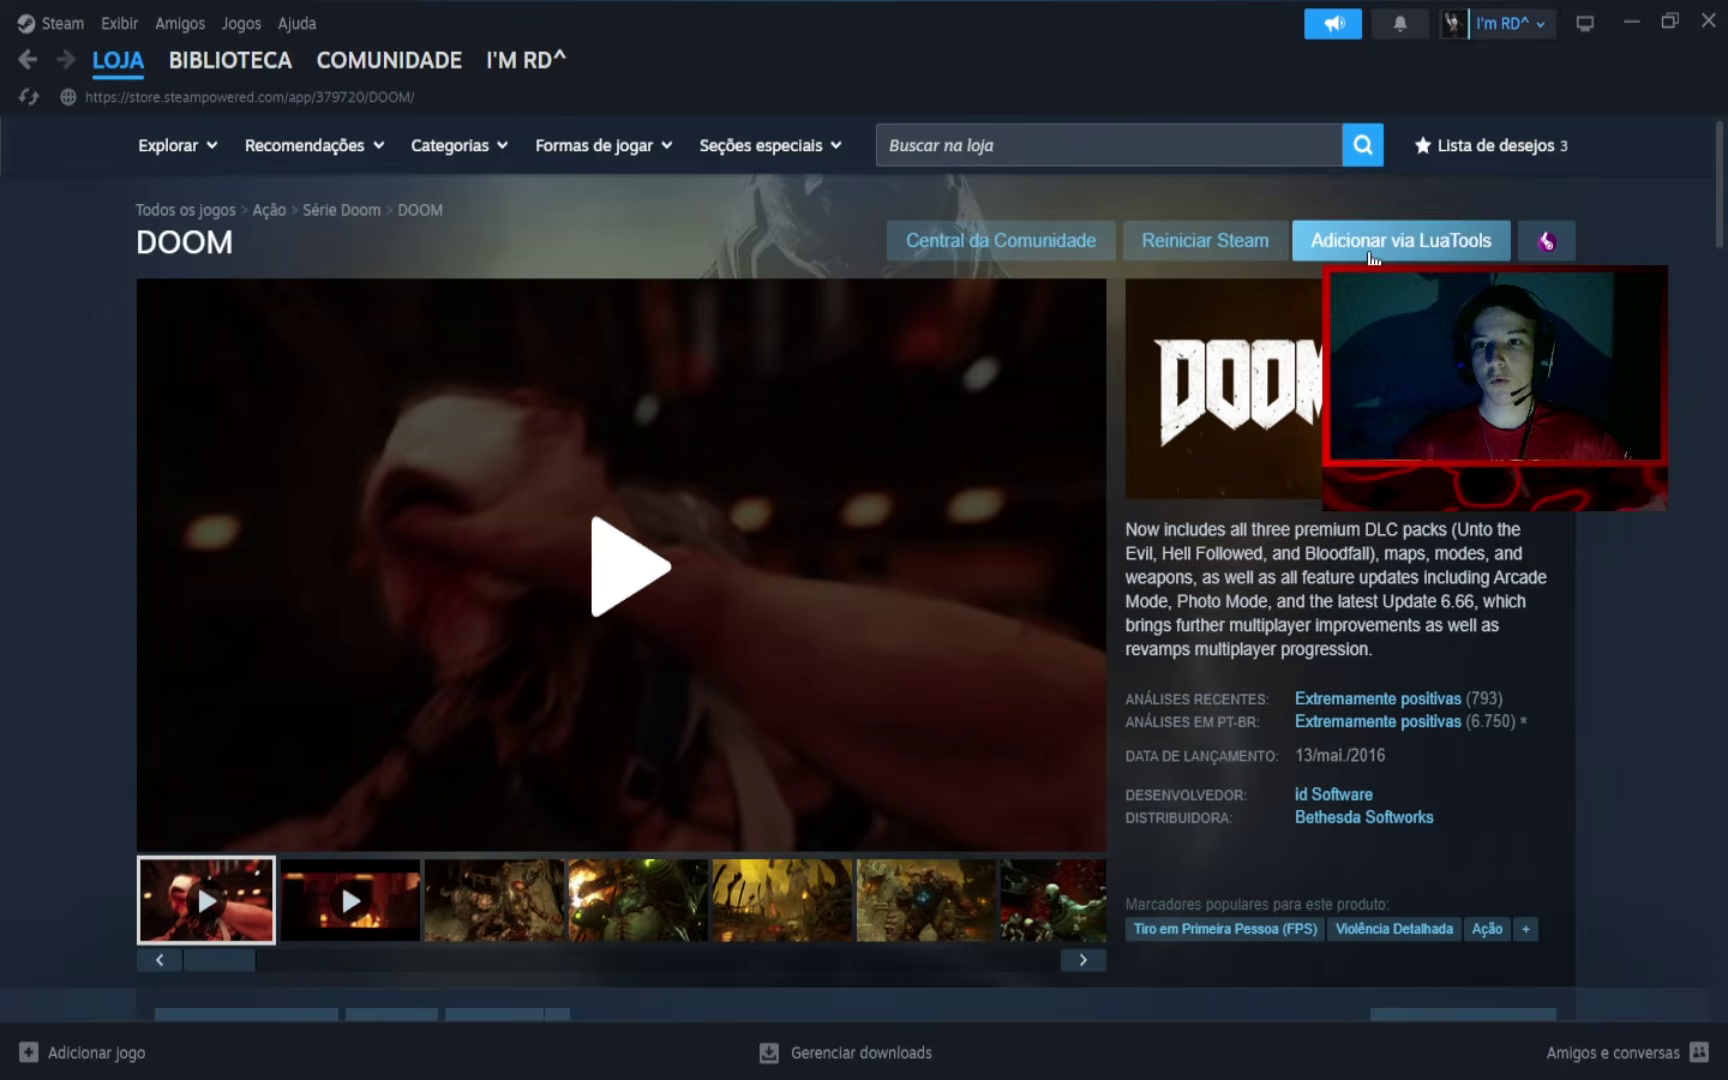
pyautogui.click(1467, 244)
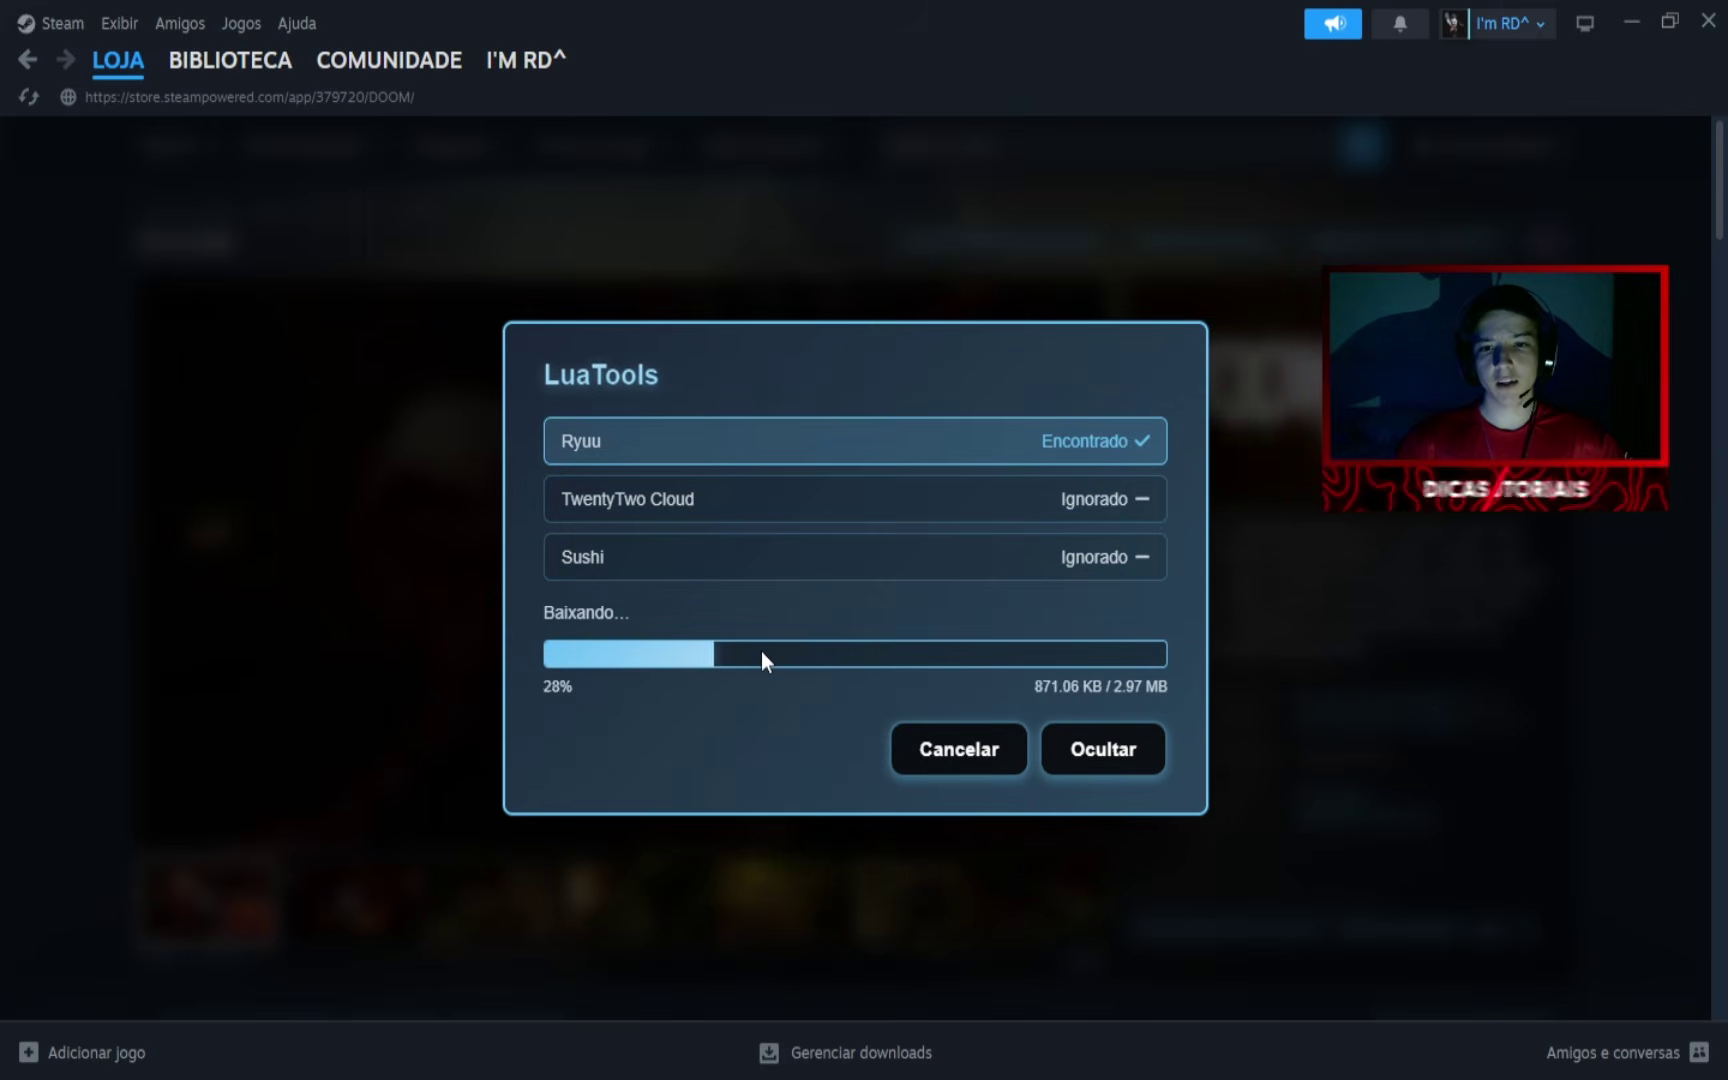
pyautogui.click(1100, 718)
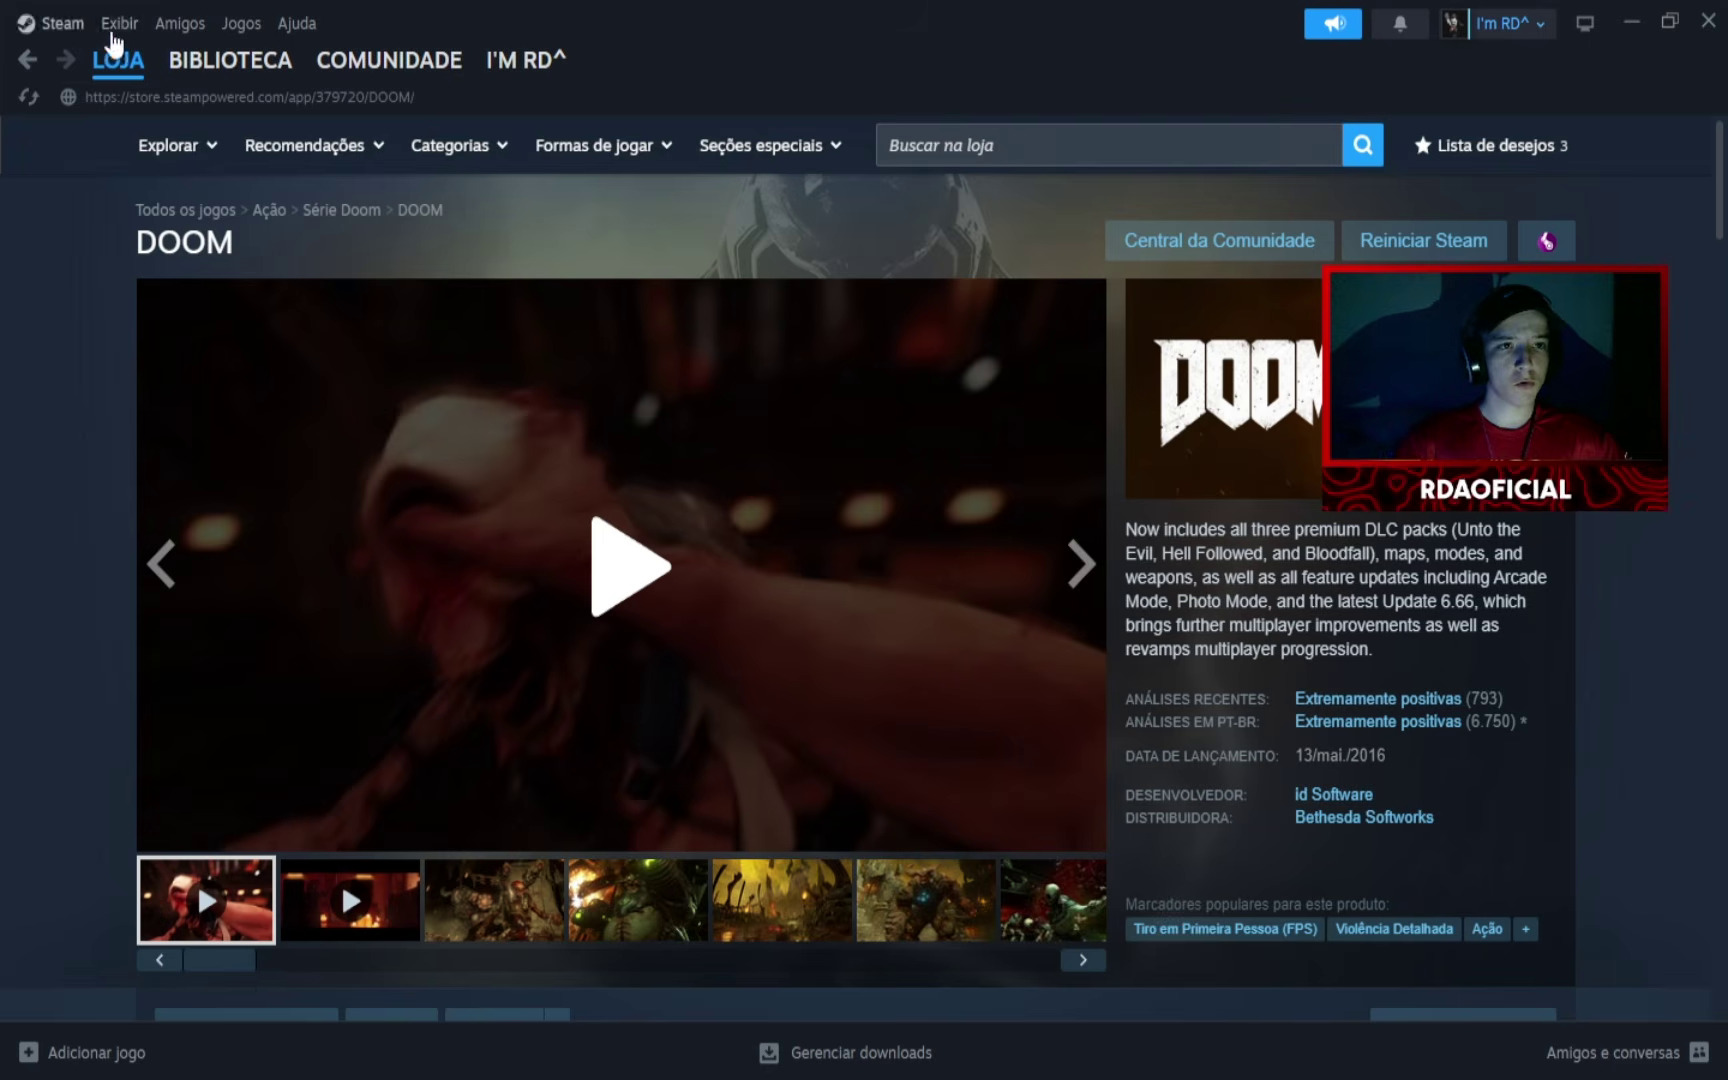
# Return to the library and switch Steam to offline mode and back online to refresh DOOM's status
pyautogui.click(197, 75)
pyautogui.click(50, 22)
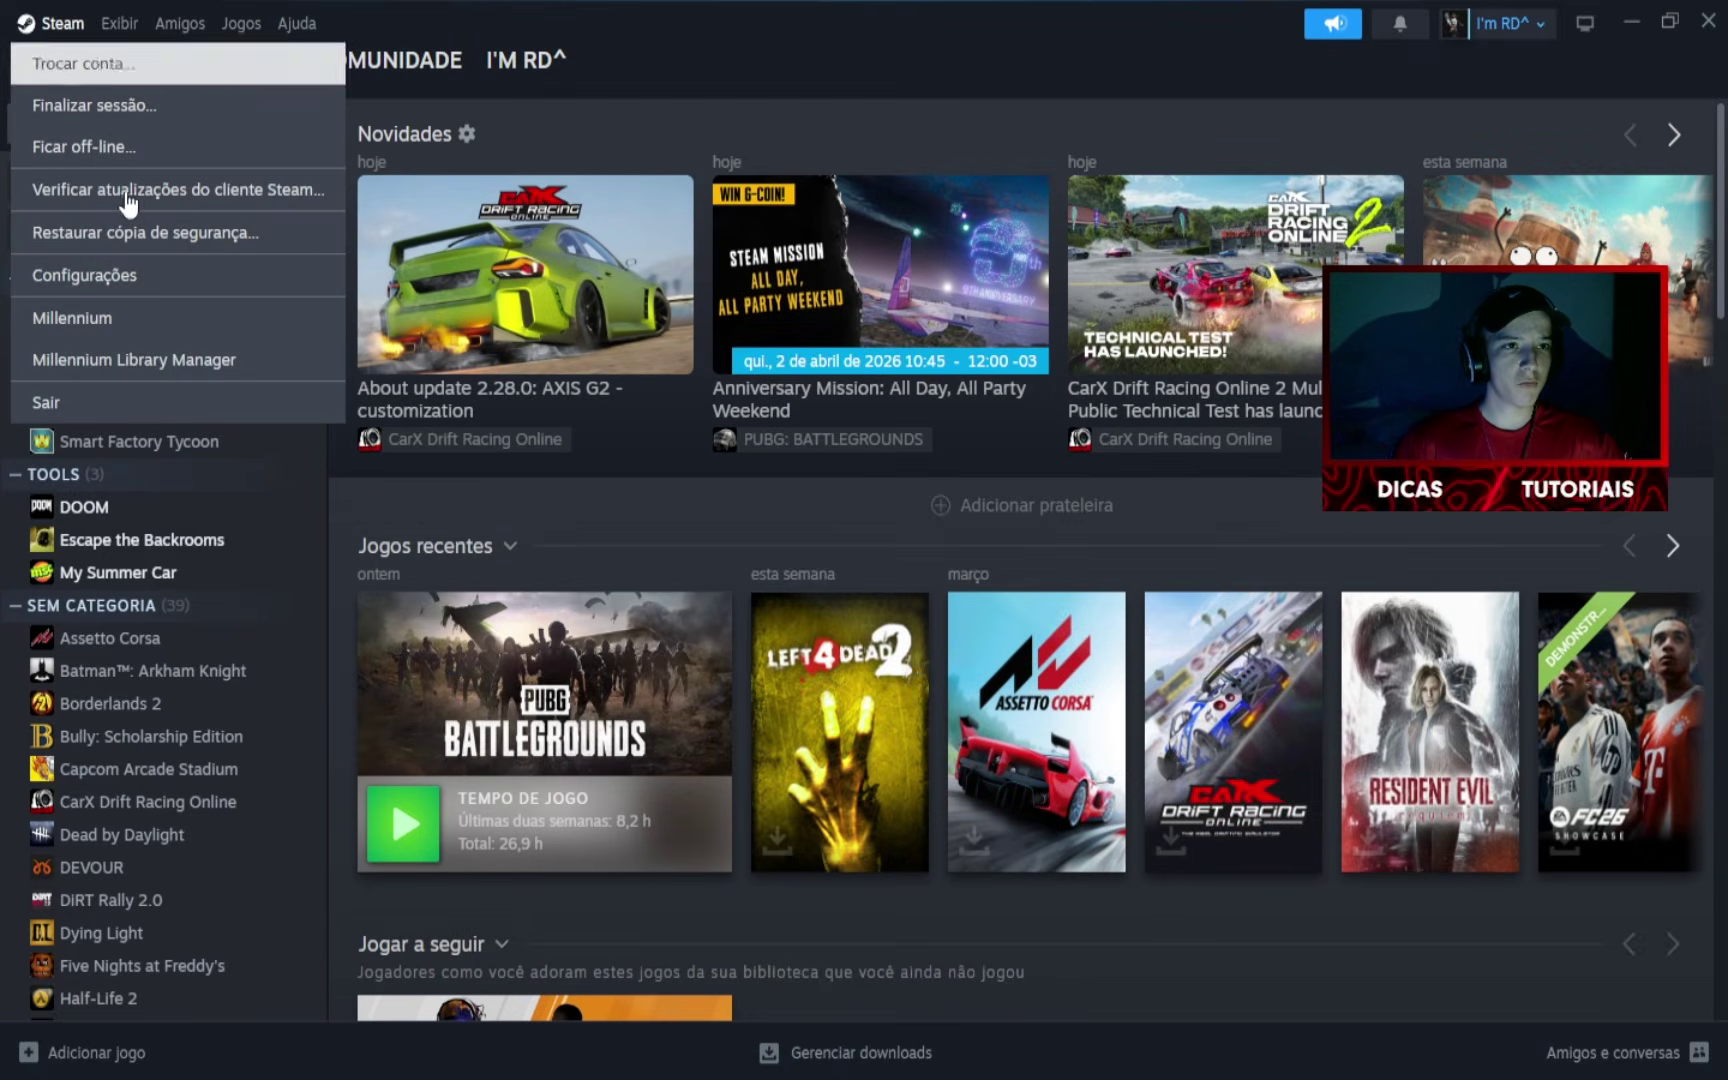
pyautogui.click(117, 166)
pyautogui.click(50, 22)
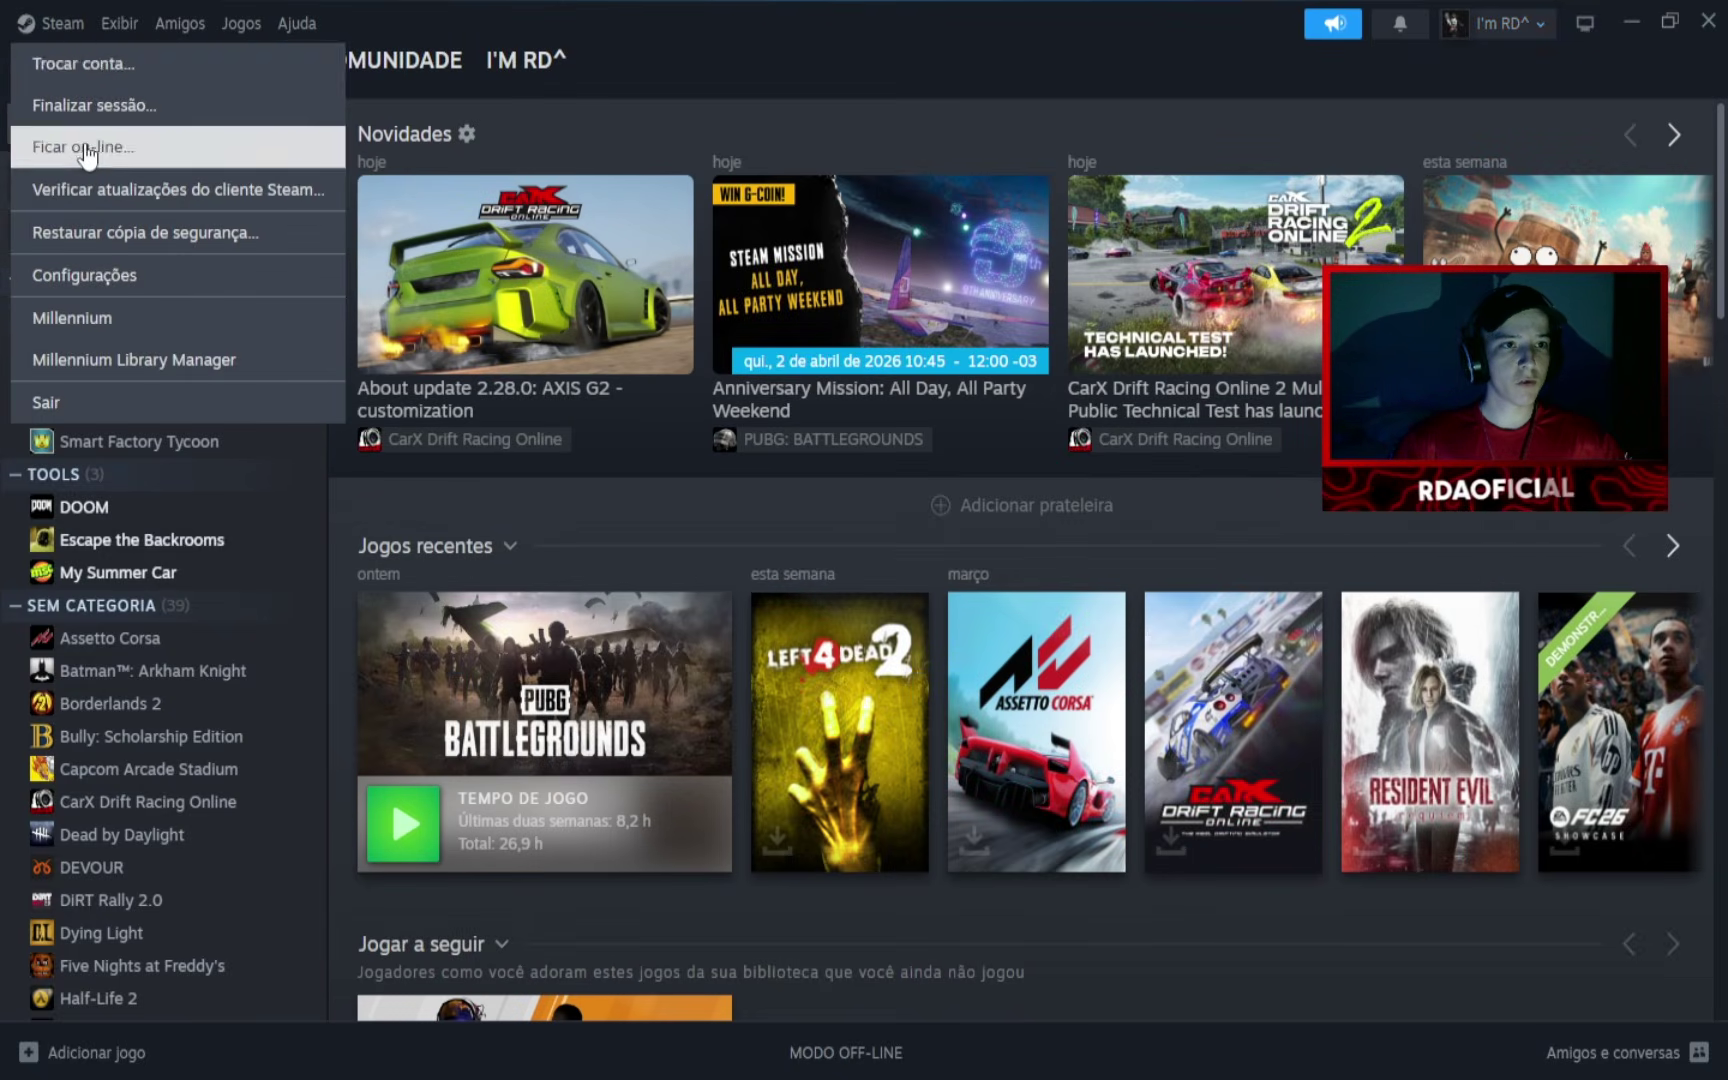
pyautogui.click(147, 147)
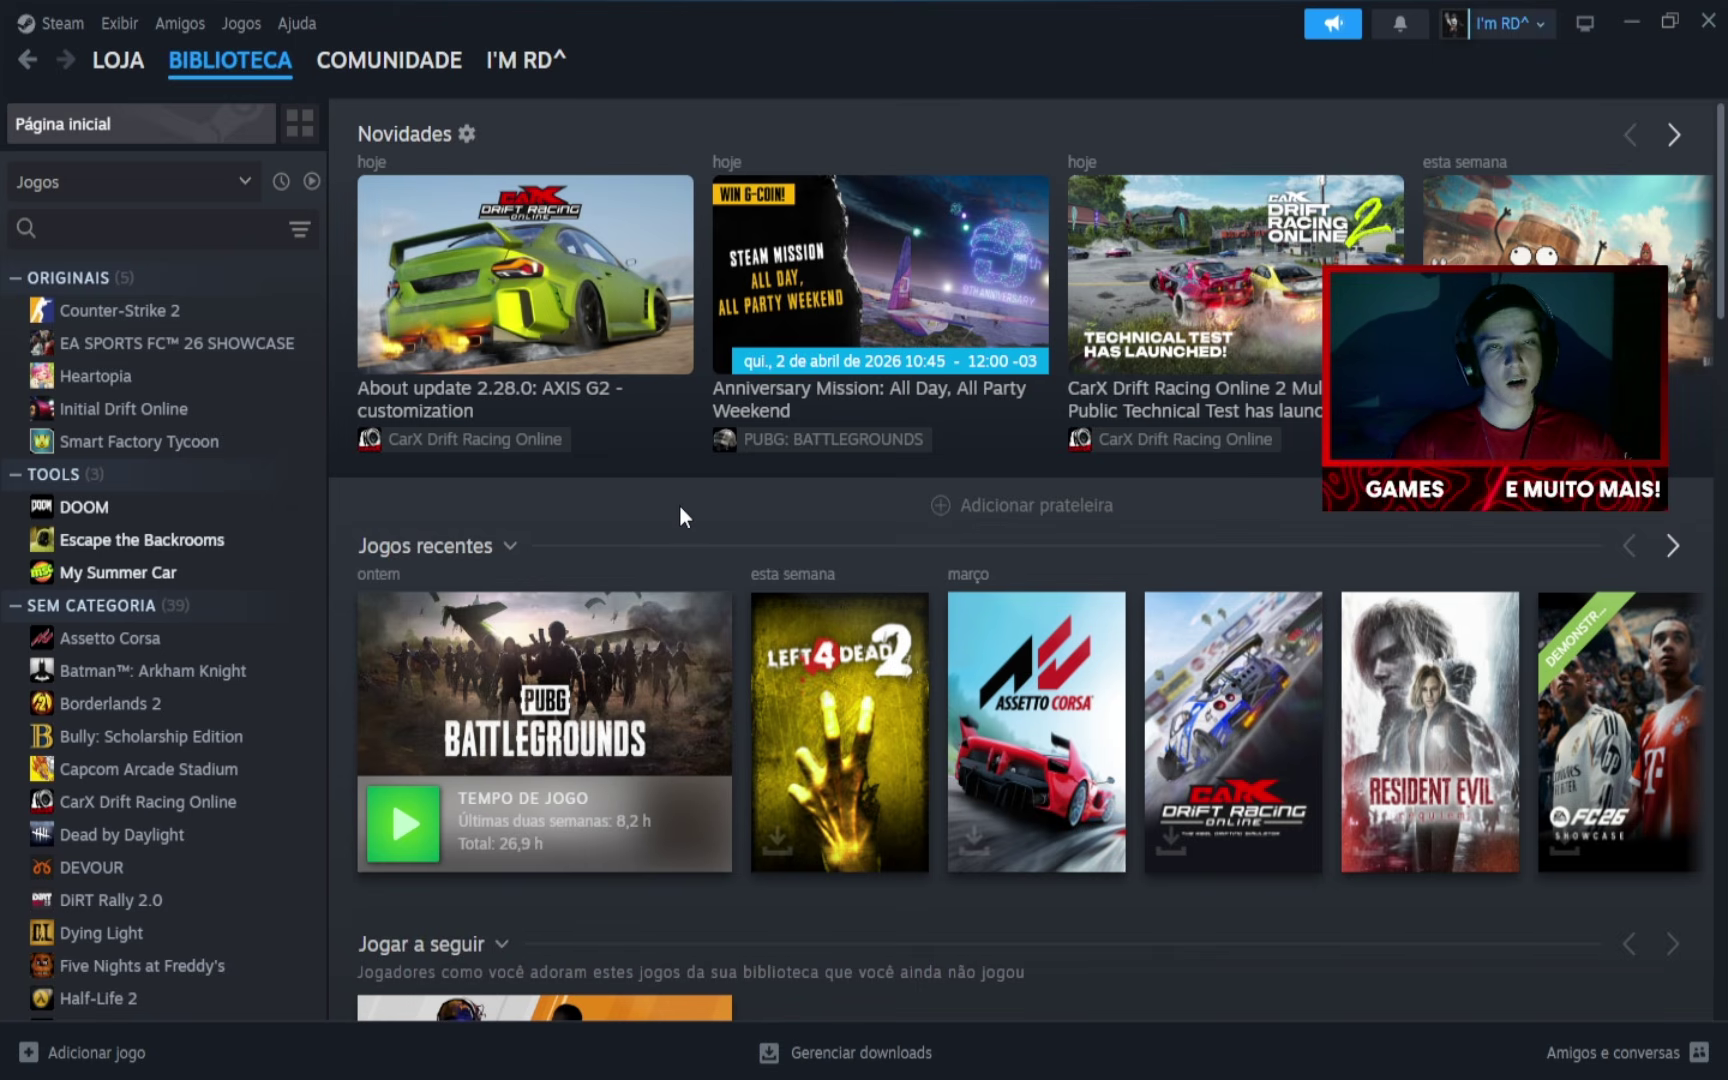
# Open DOOM in the library and examine its game page
pyautogui.click(262, 507)
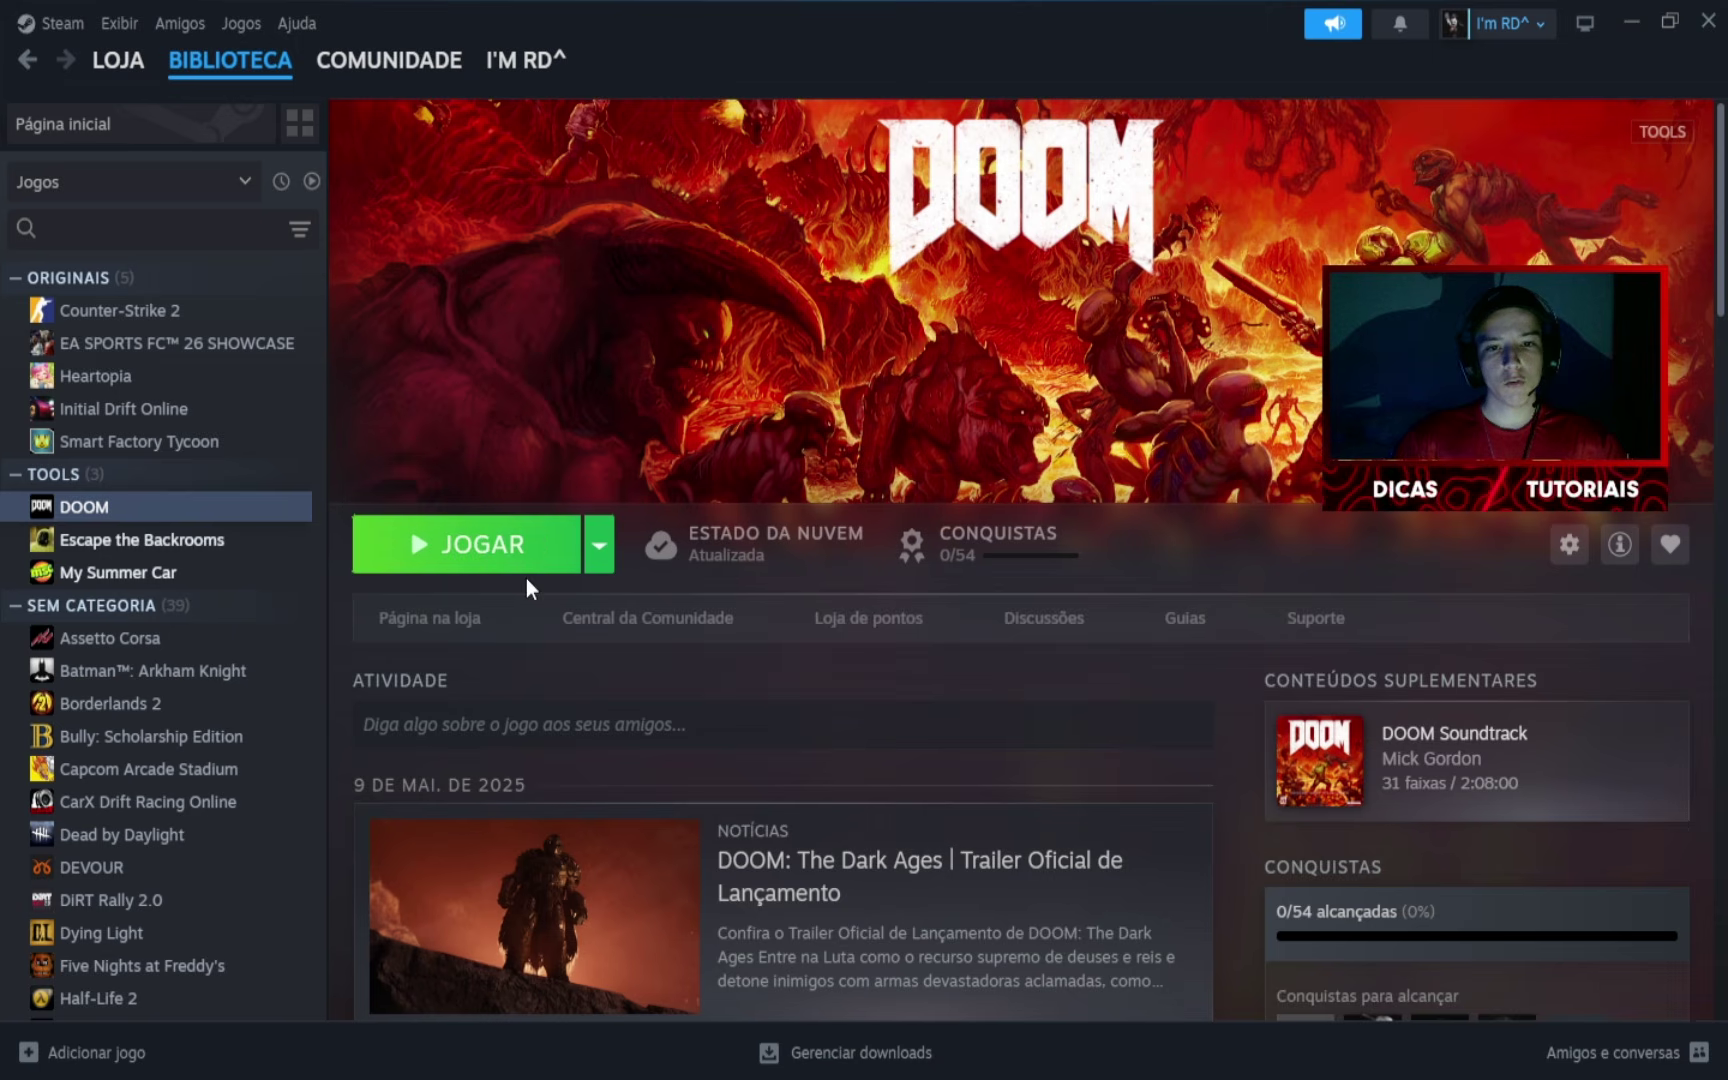
pyautogui.scroll(-2, 825, 600)
pyautogui.scroll(1, 1100, 570)
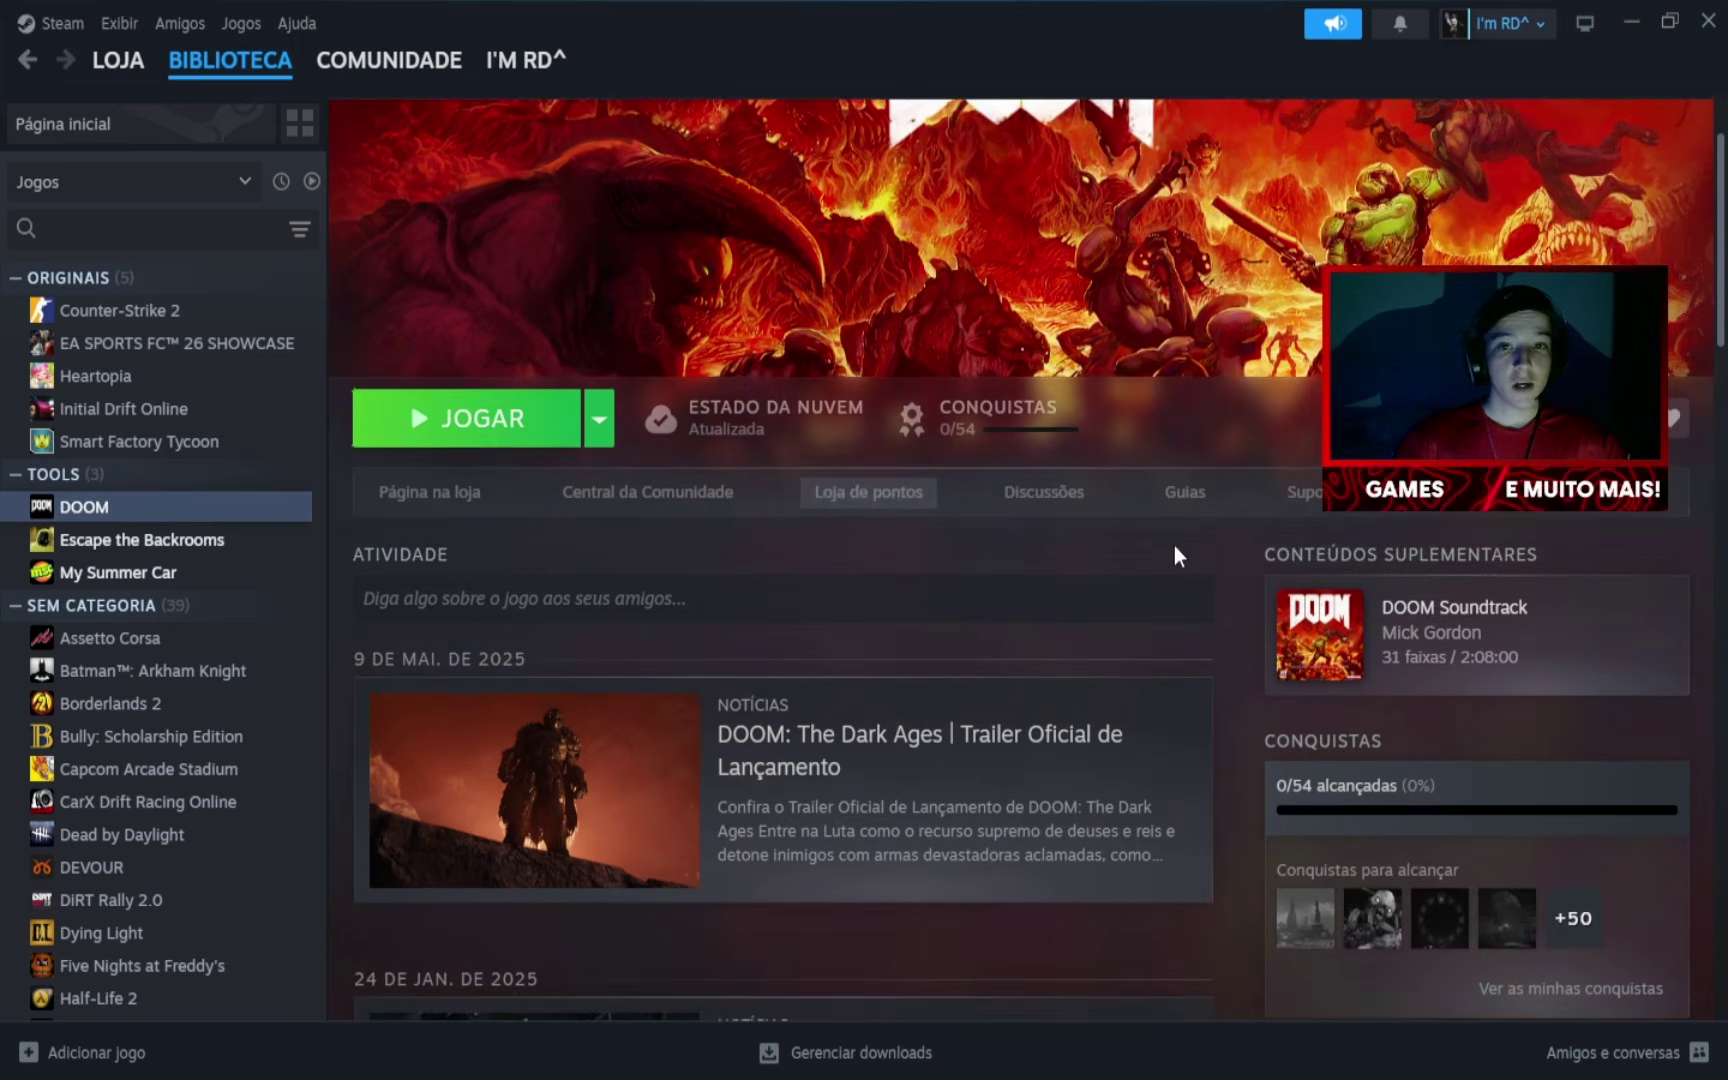
pyautogui.scroll(1, 850, 550)
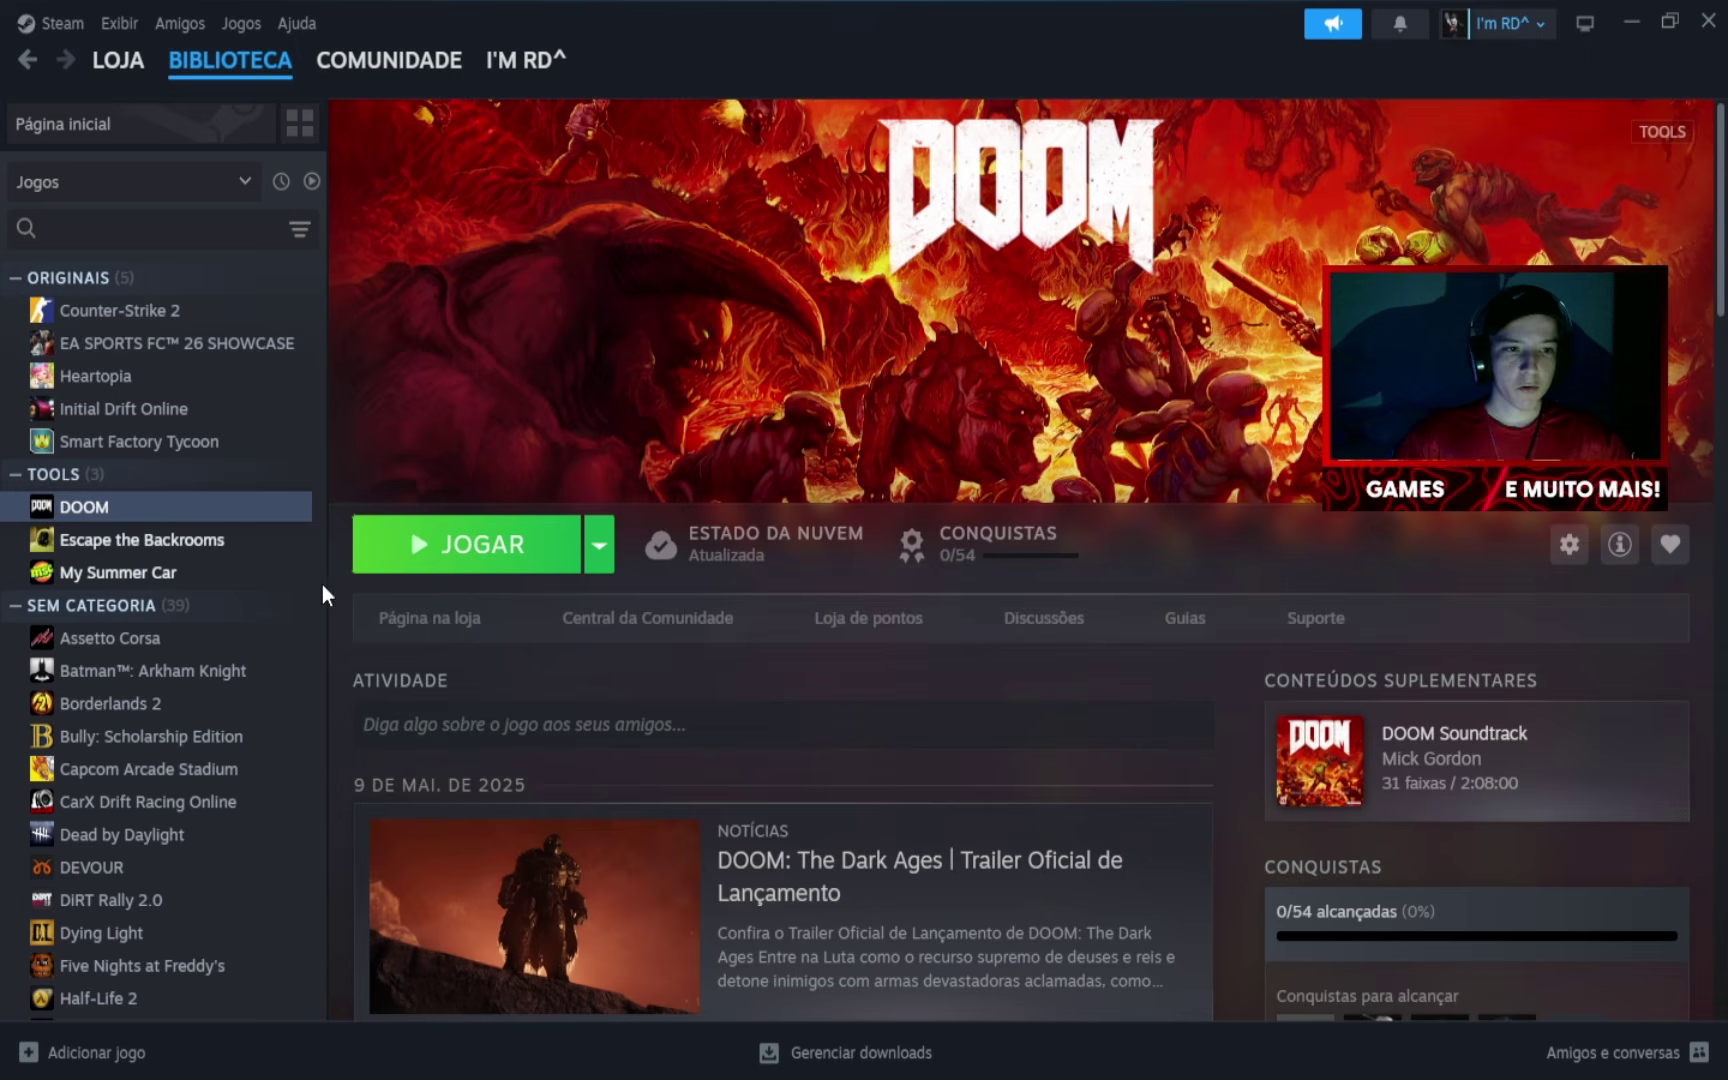
# Go to My Summer Car's store page from the library, add the game via LuaTools and close its dialog
pyautogui.click(200, 572)
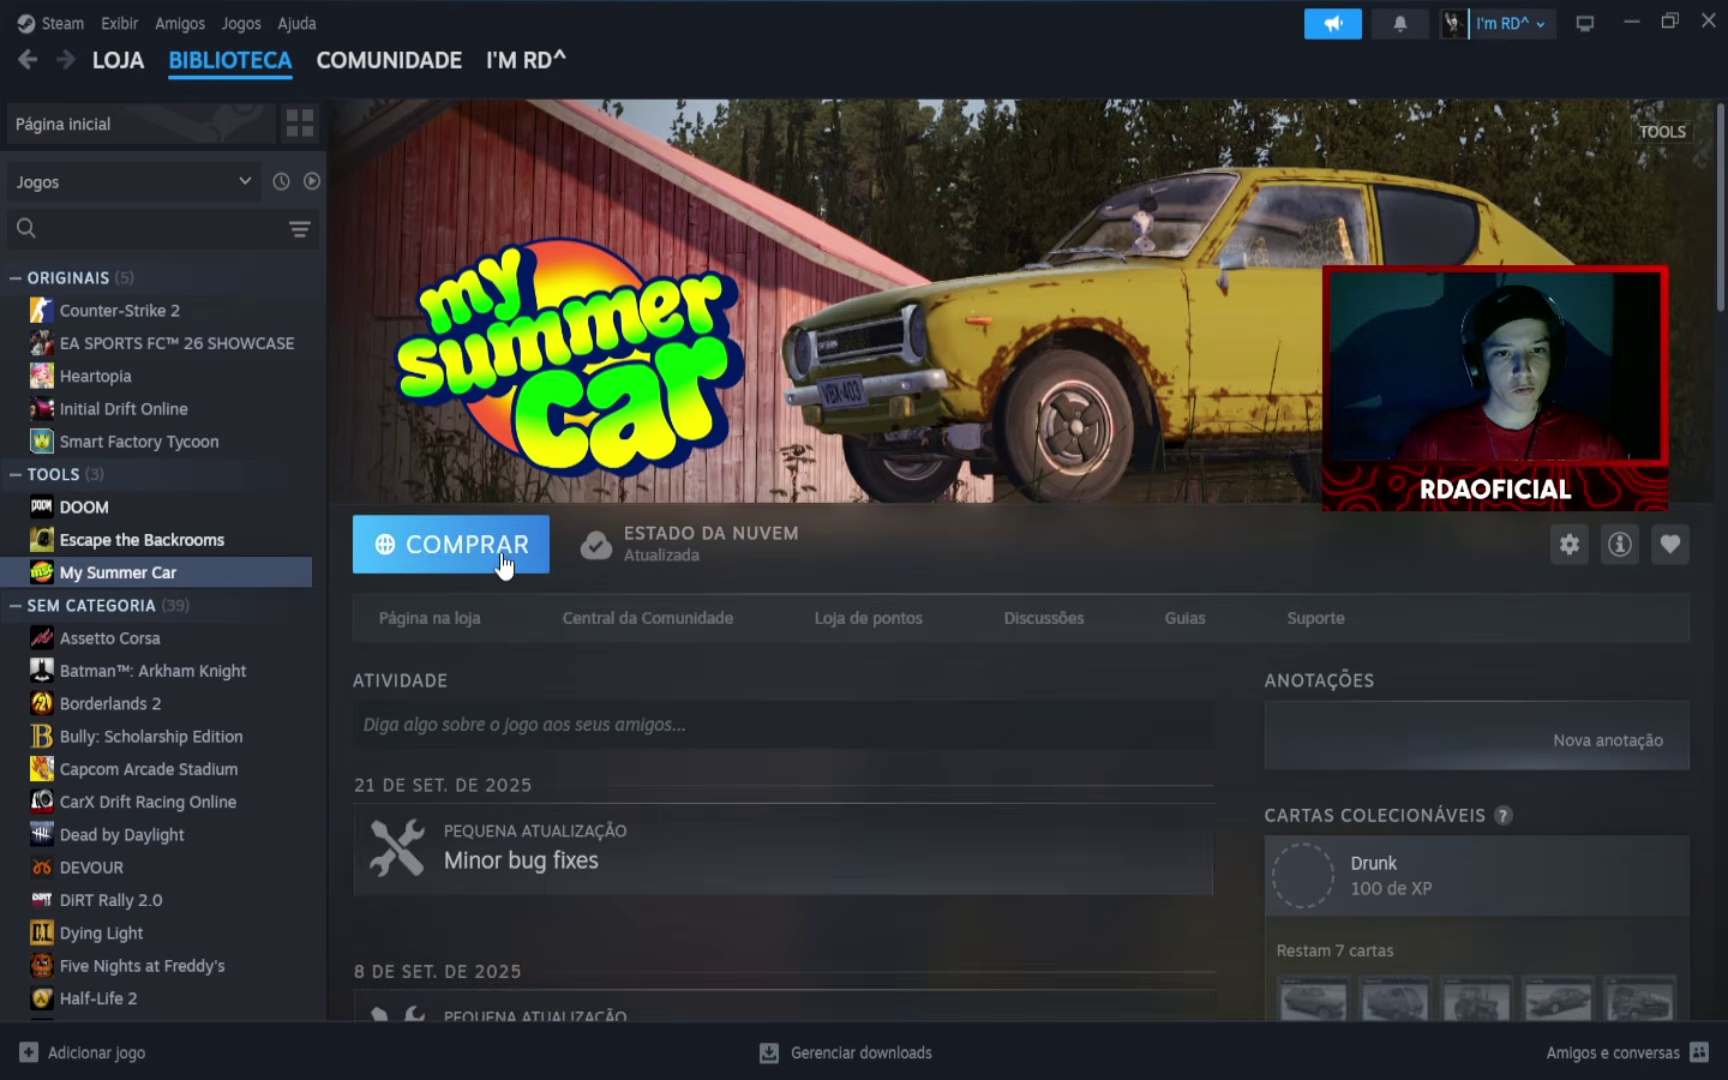
pyautogui.click(503, 563)
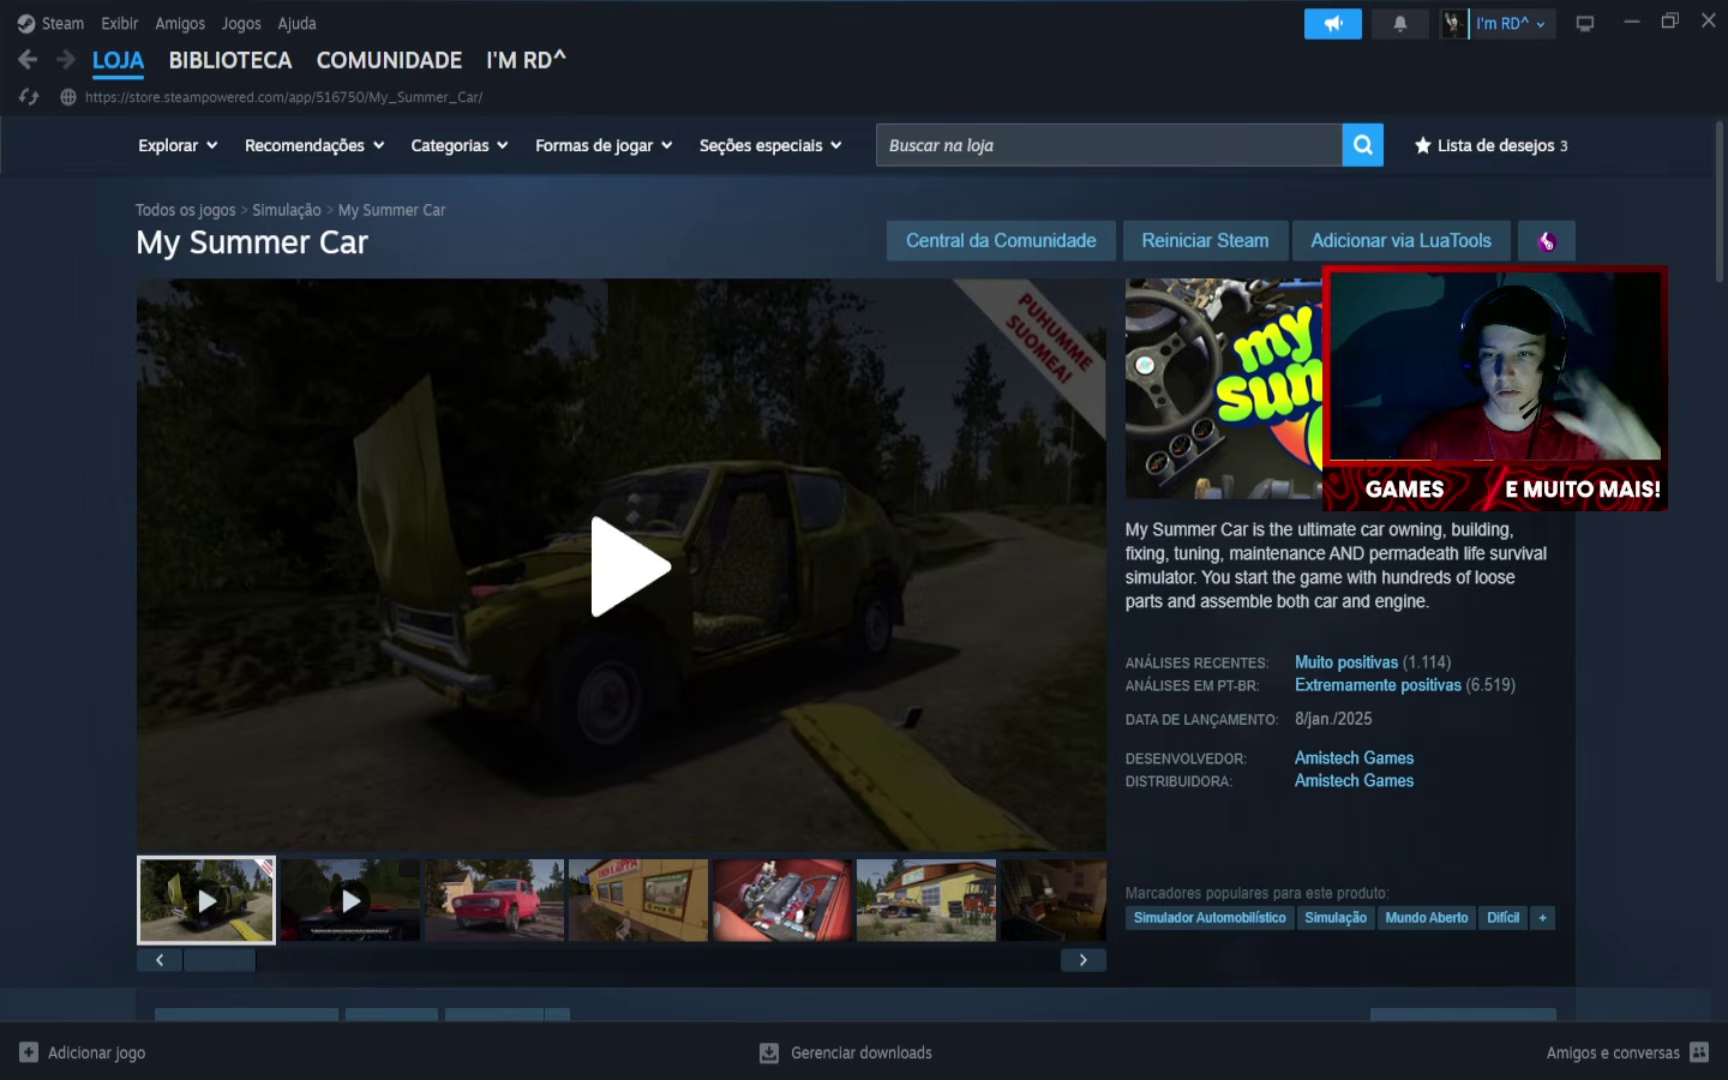
pyautogui.click(1360, 240)
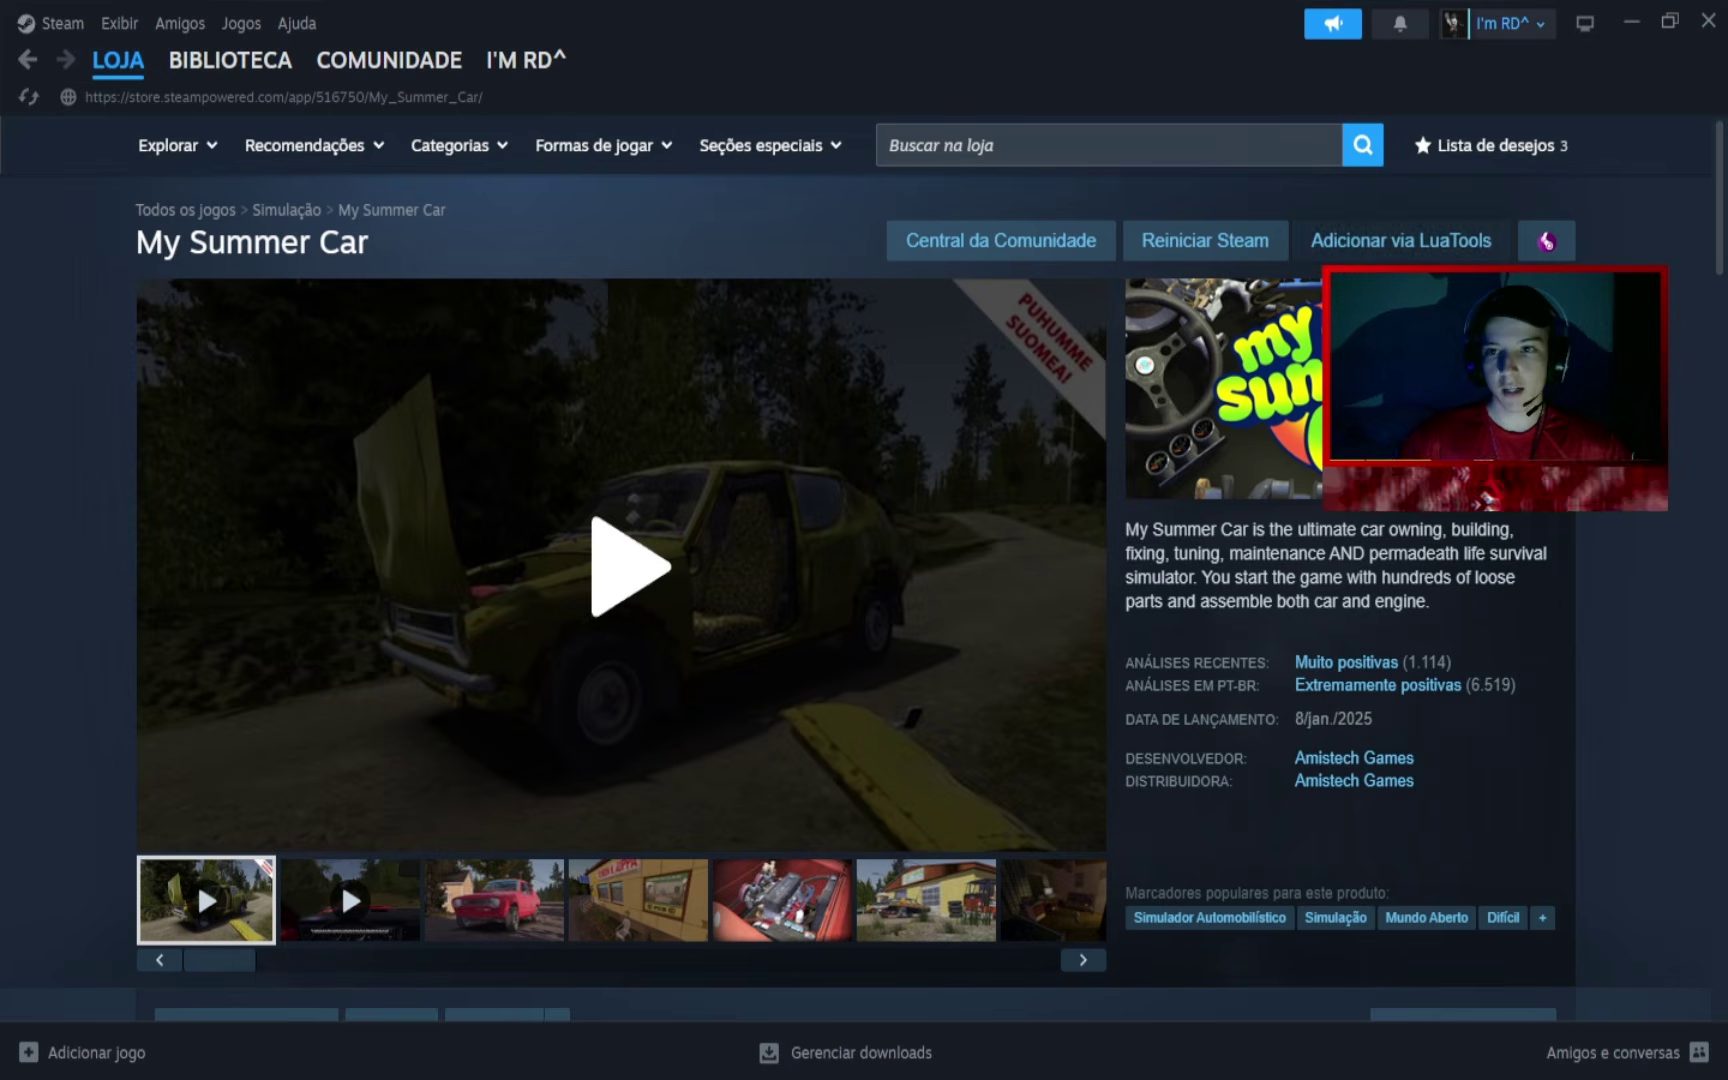
pyautogui.click(1150, 722)
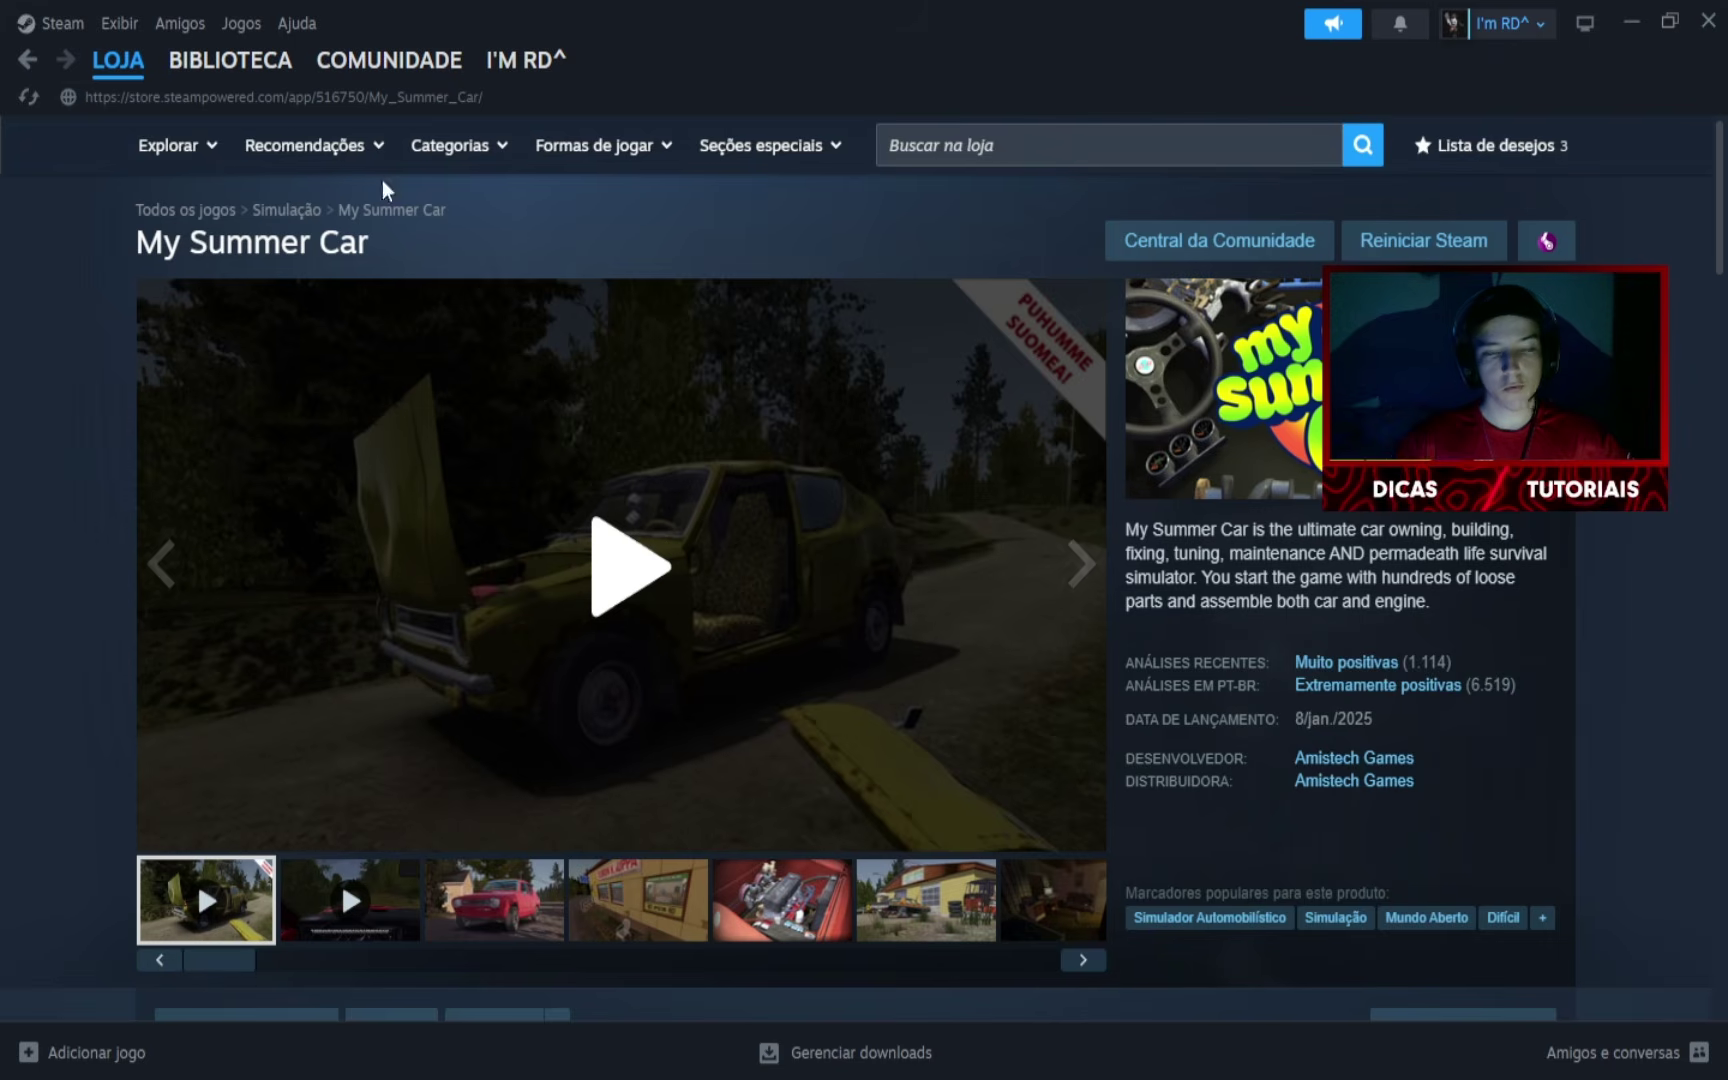
# Return to My Summer Car in the library and refresh its status by taking Steam offline and back online
pyautogui.click(250, 62)
pyautogui.click(60, 20)
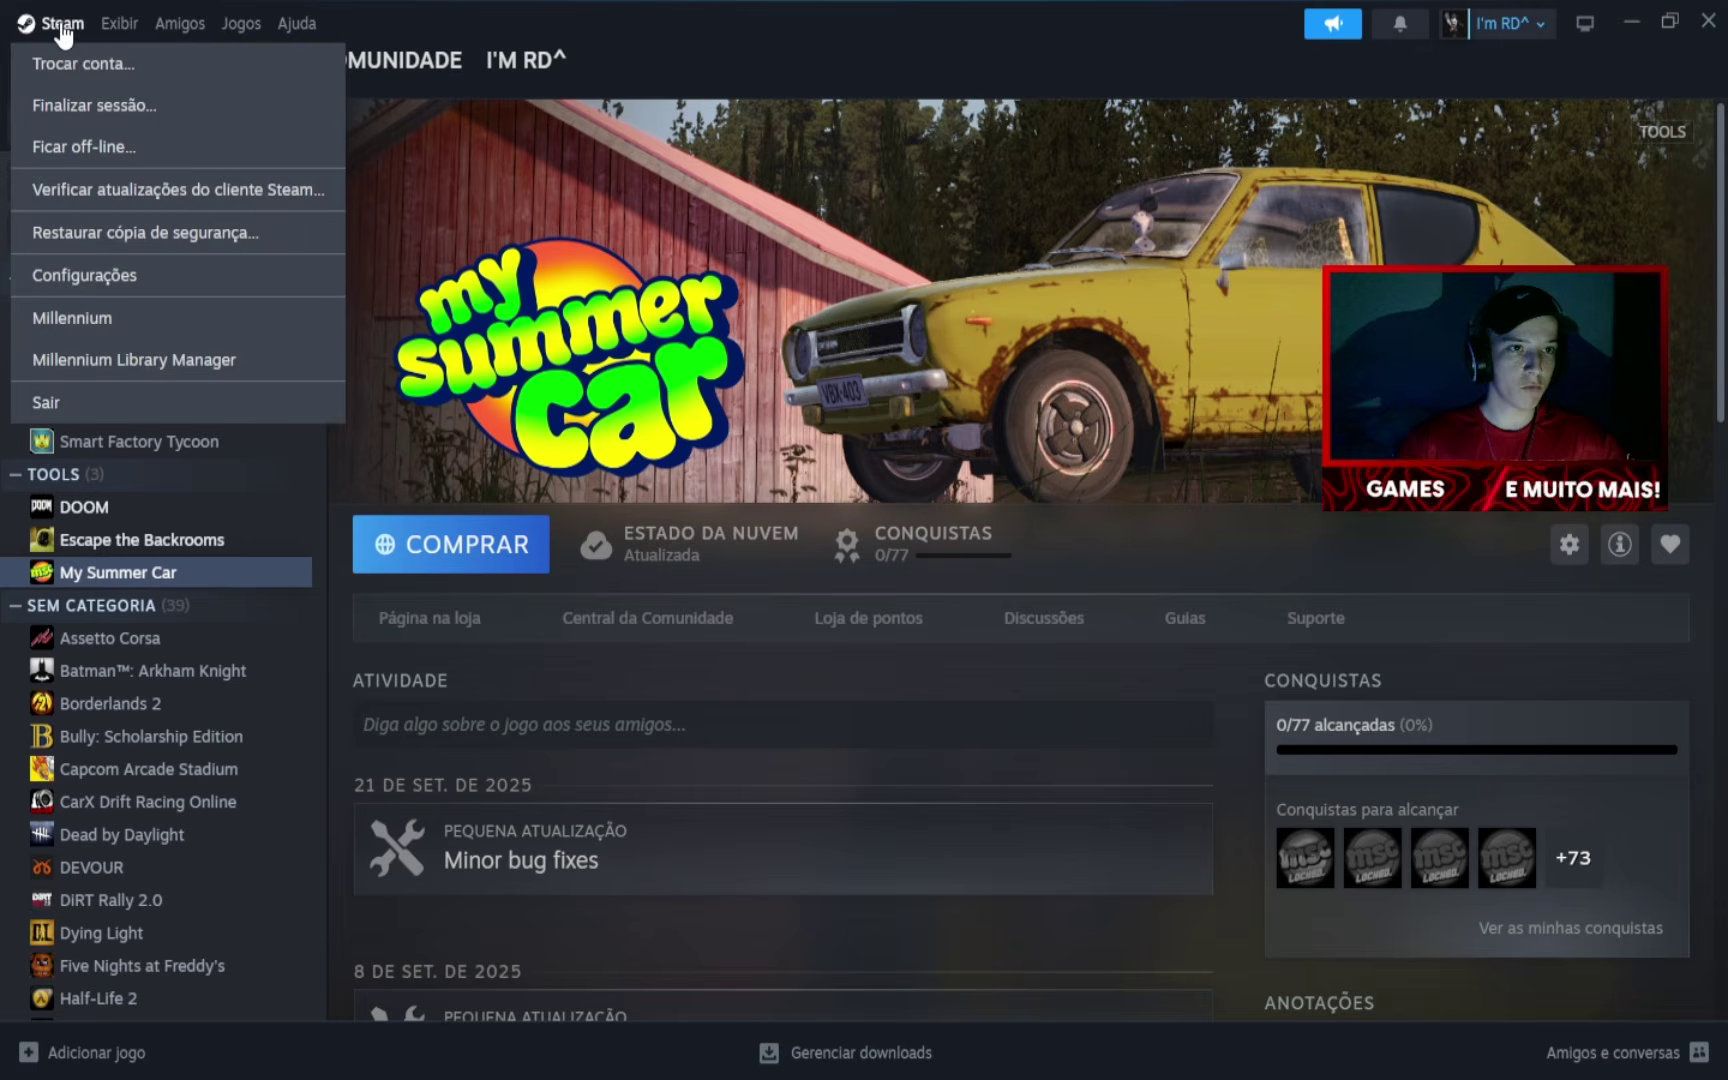
pyautogui.click(65, 144)
pyautogui.click(60, 22)
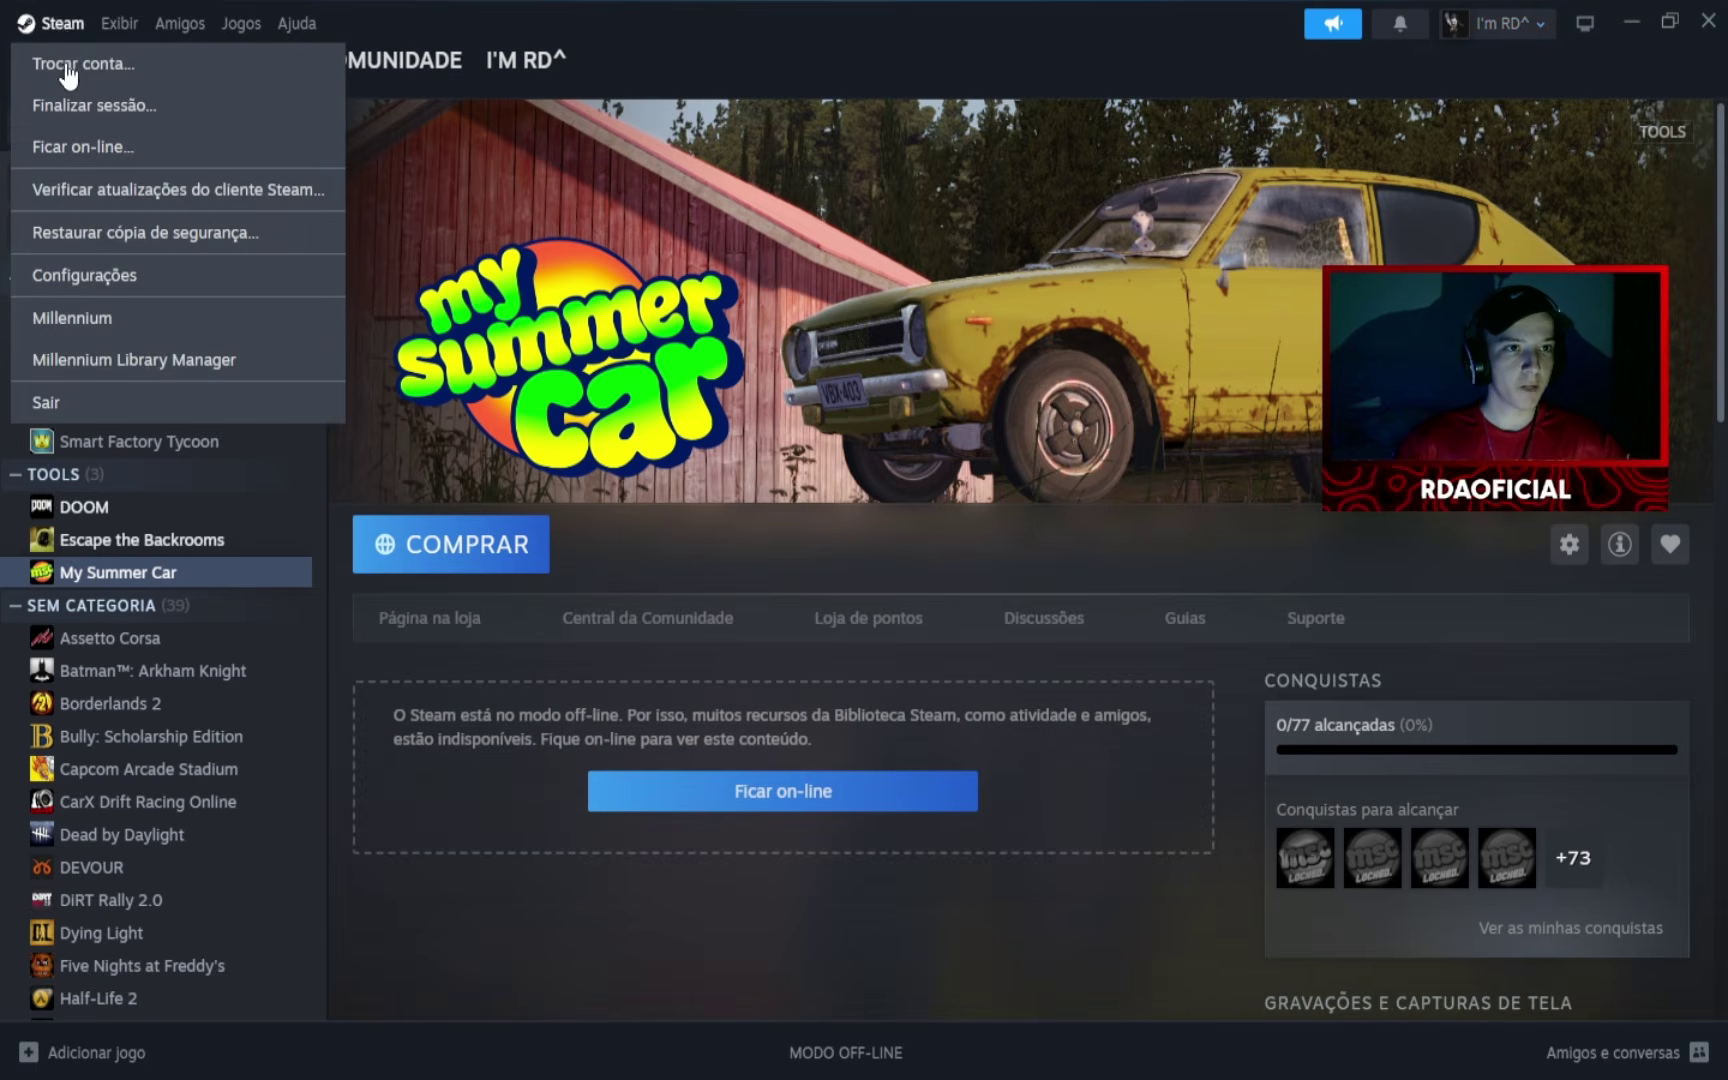
pyautogui.click(82, 146)
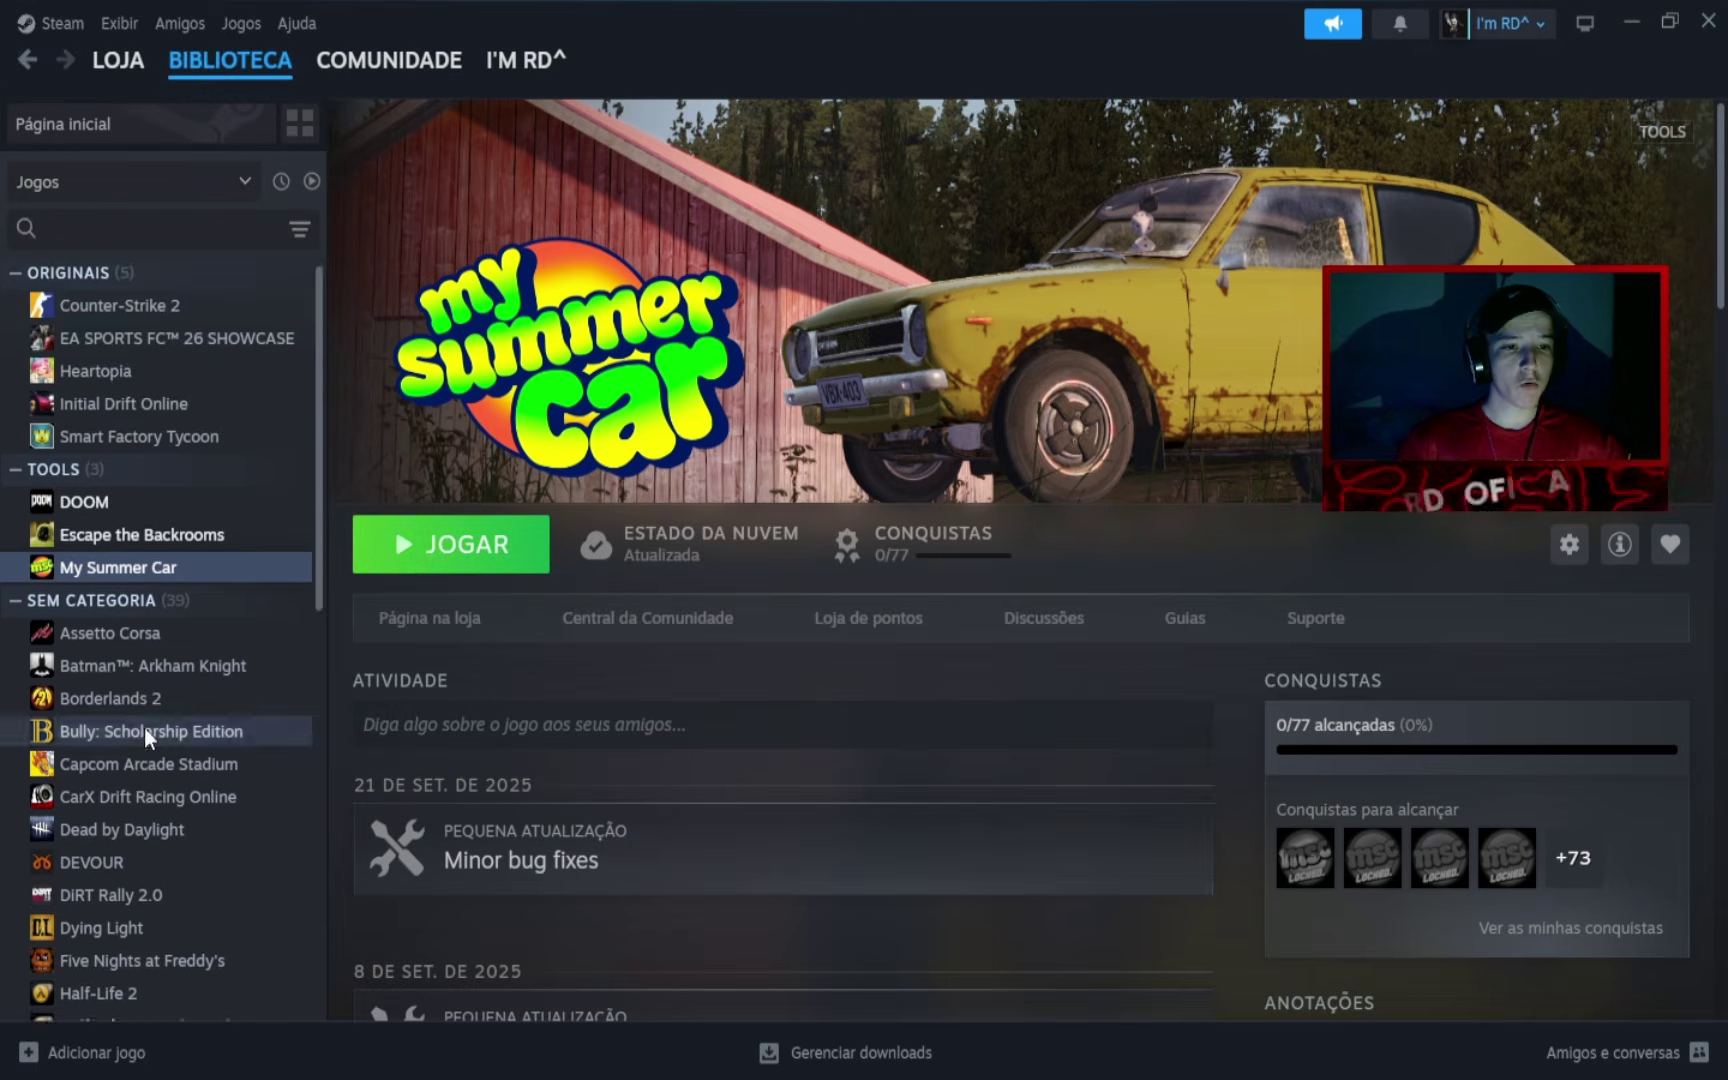
# Look through the library's game list and reopen DOOM under the TOOLS category
pyautogui.scroll(-4, 148, 728)
pyautogui.scroll(4, 154, 725)
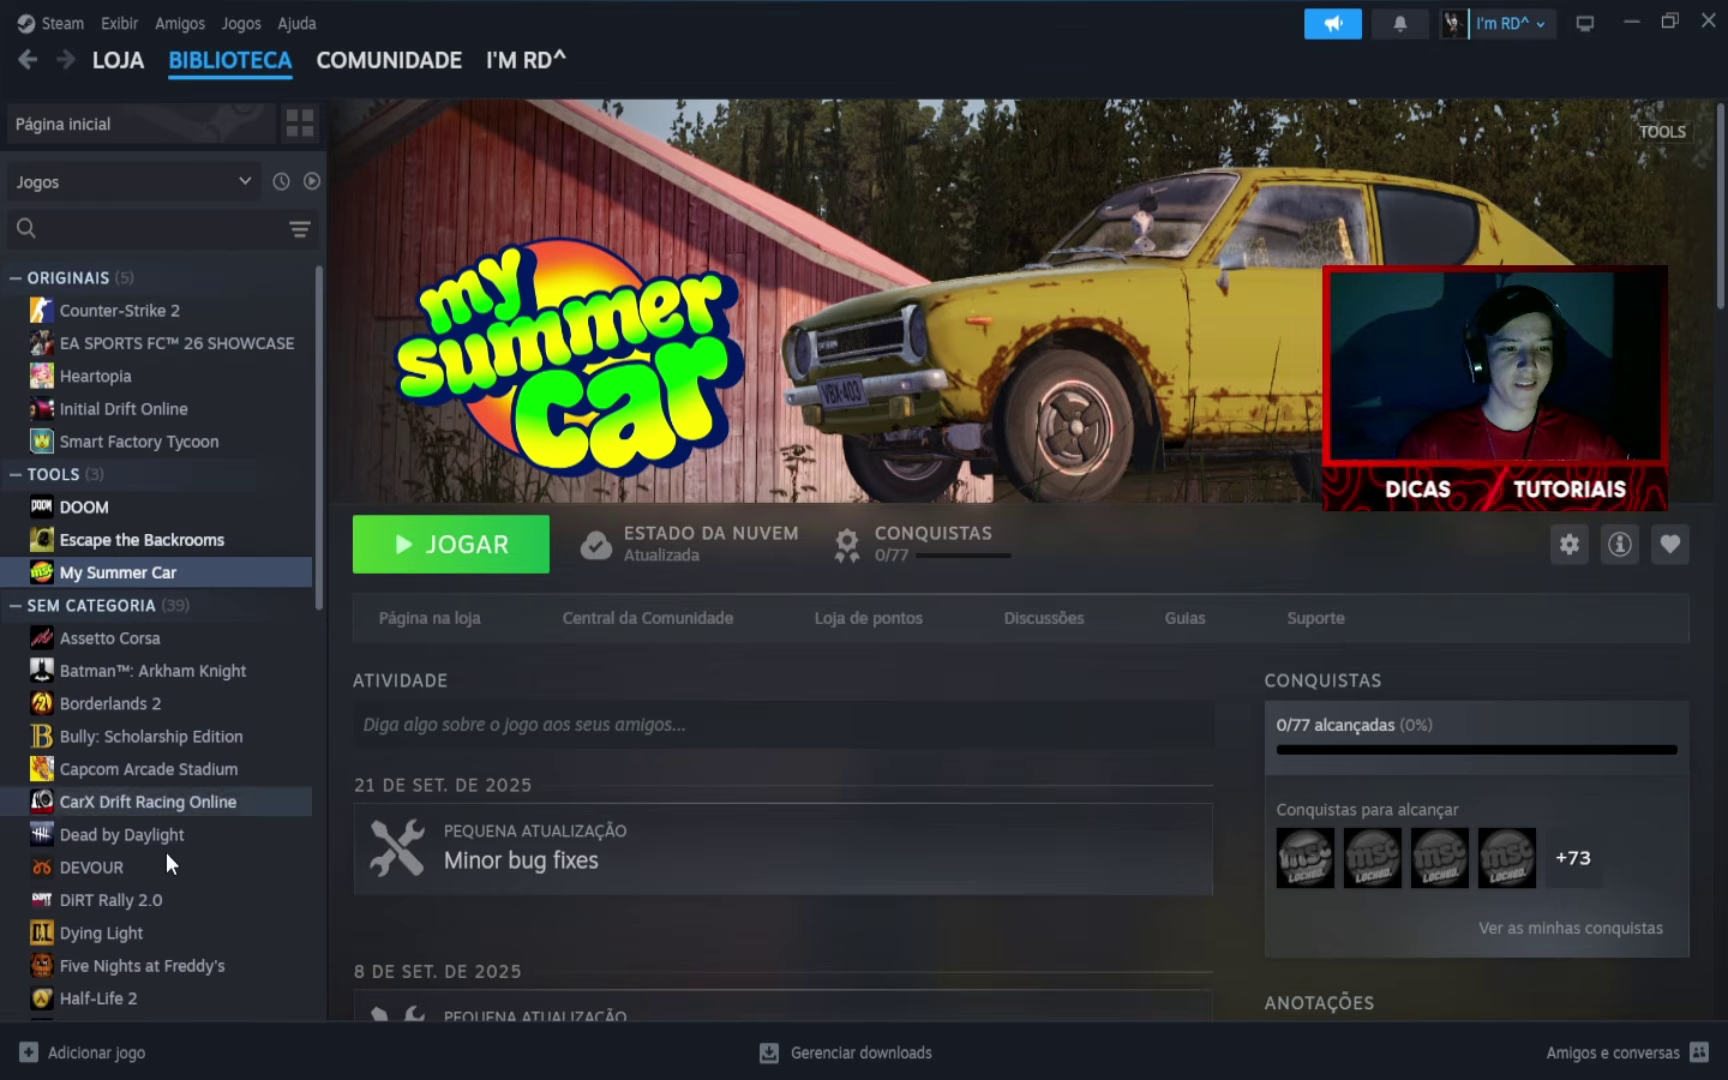
pyautogui.scroll(-6, 170, 860)
pyautogui.scroll(6, 195, 868)
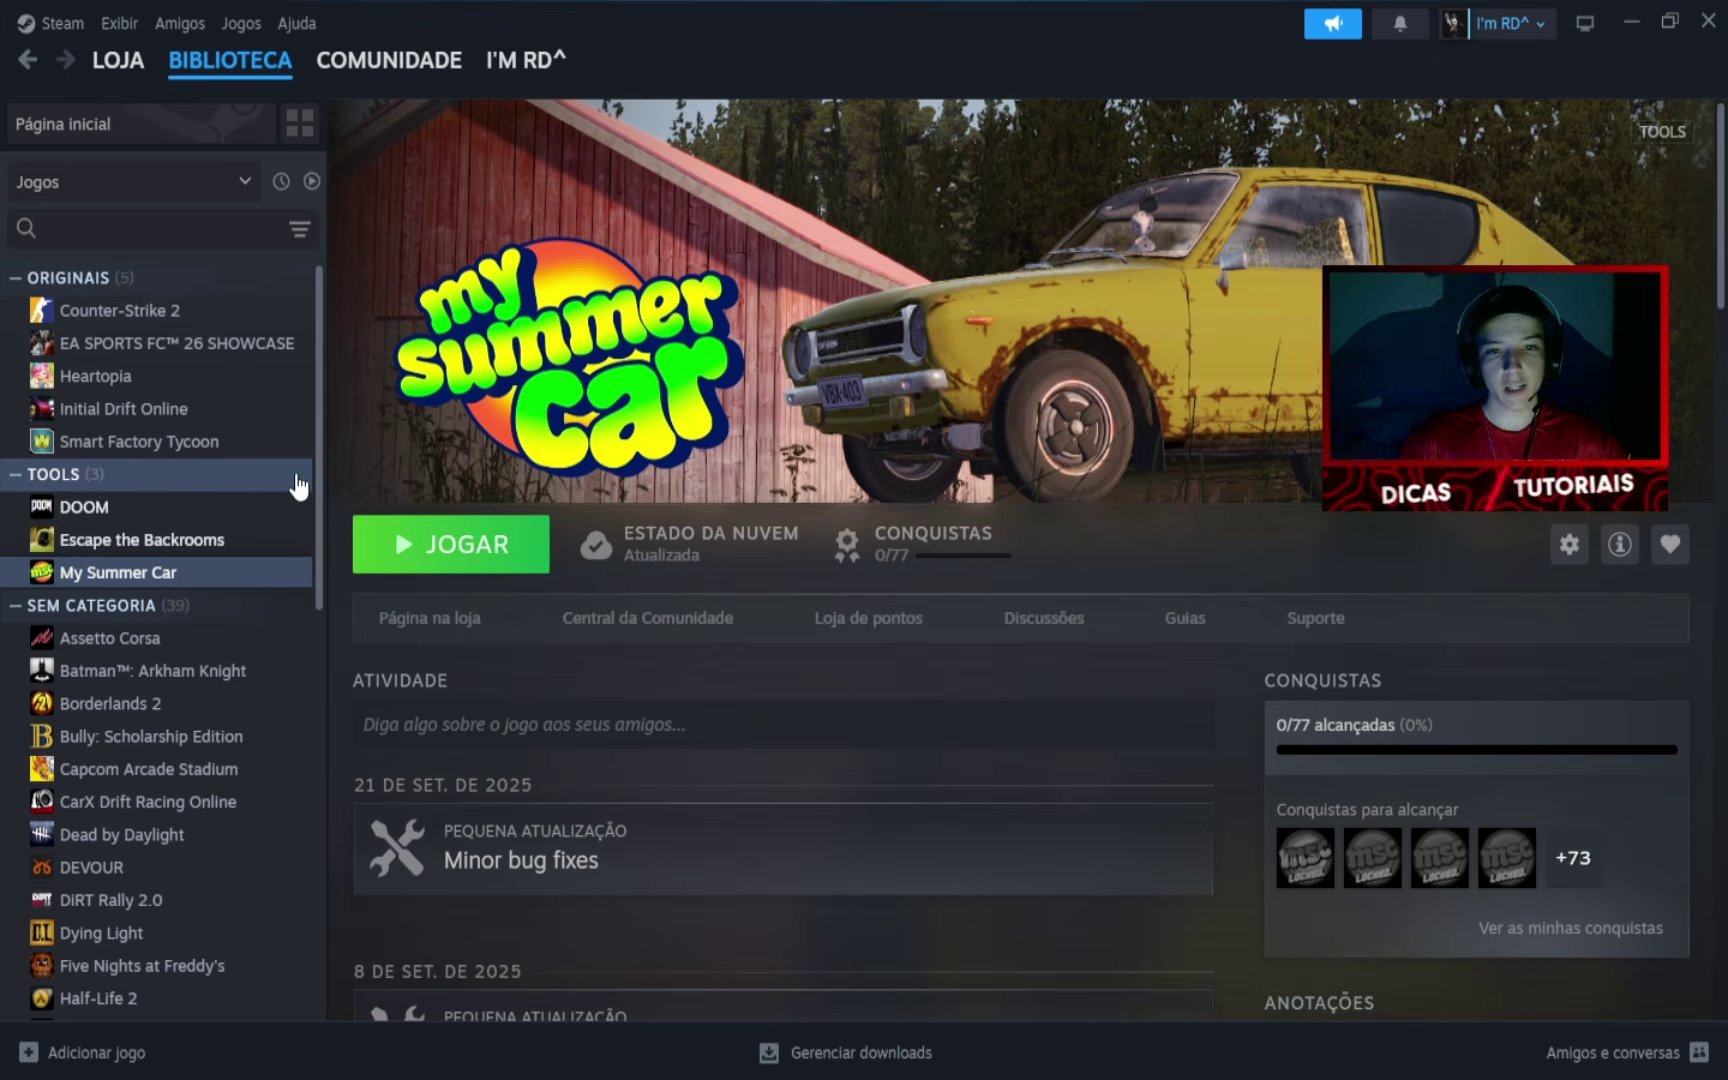
pyautogui.click(88, 508)
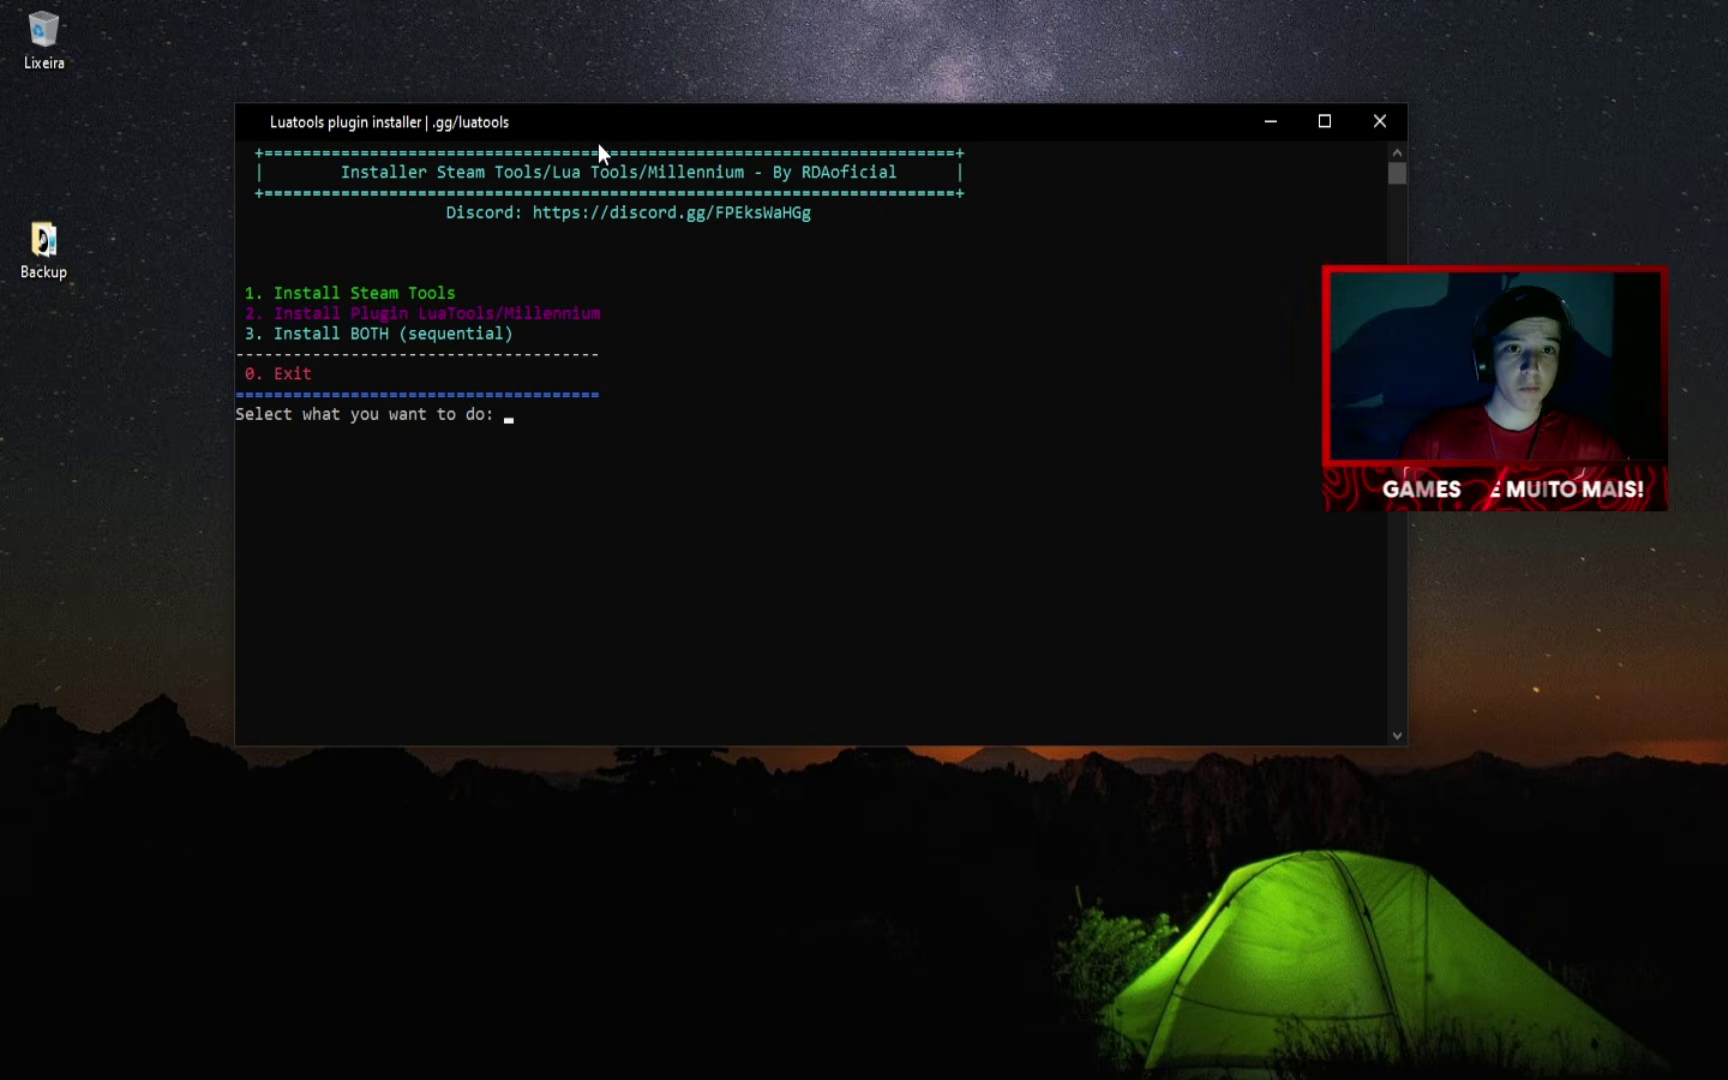
# Reposition the installer window and highlight the Discord invite link in its header
pyautogui.moveTo(600, 146); pyautogui.dragTo(632, 150)
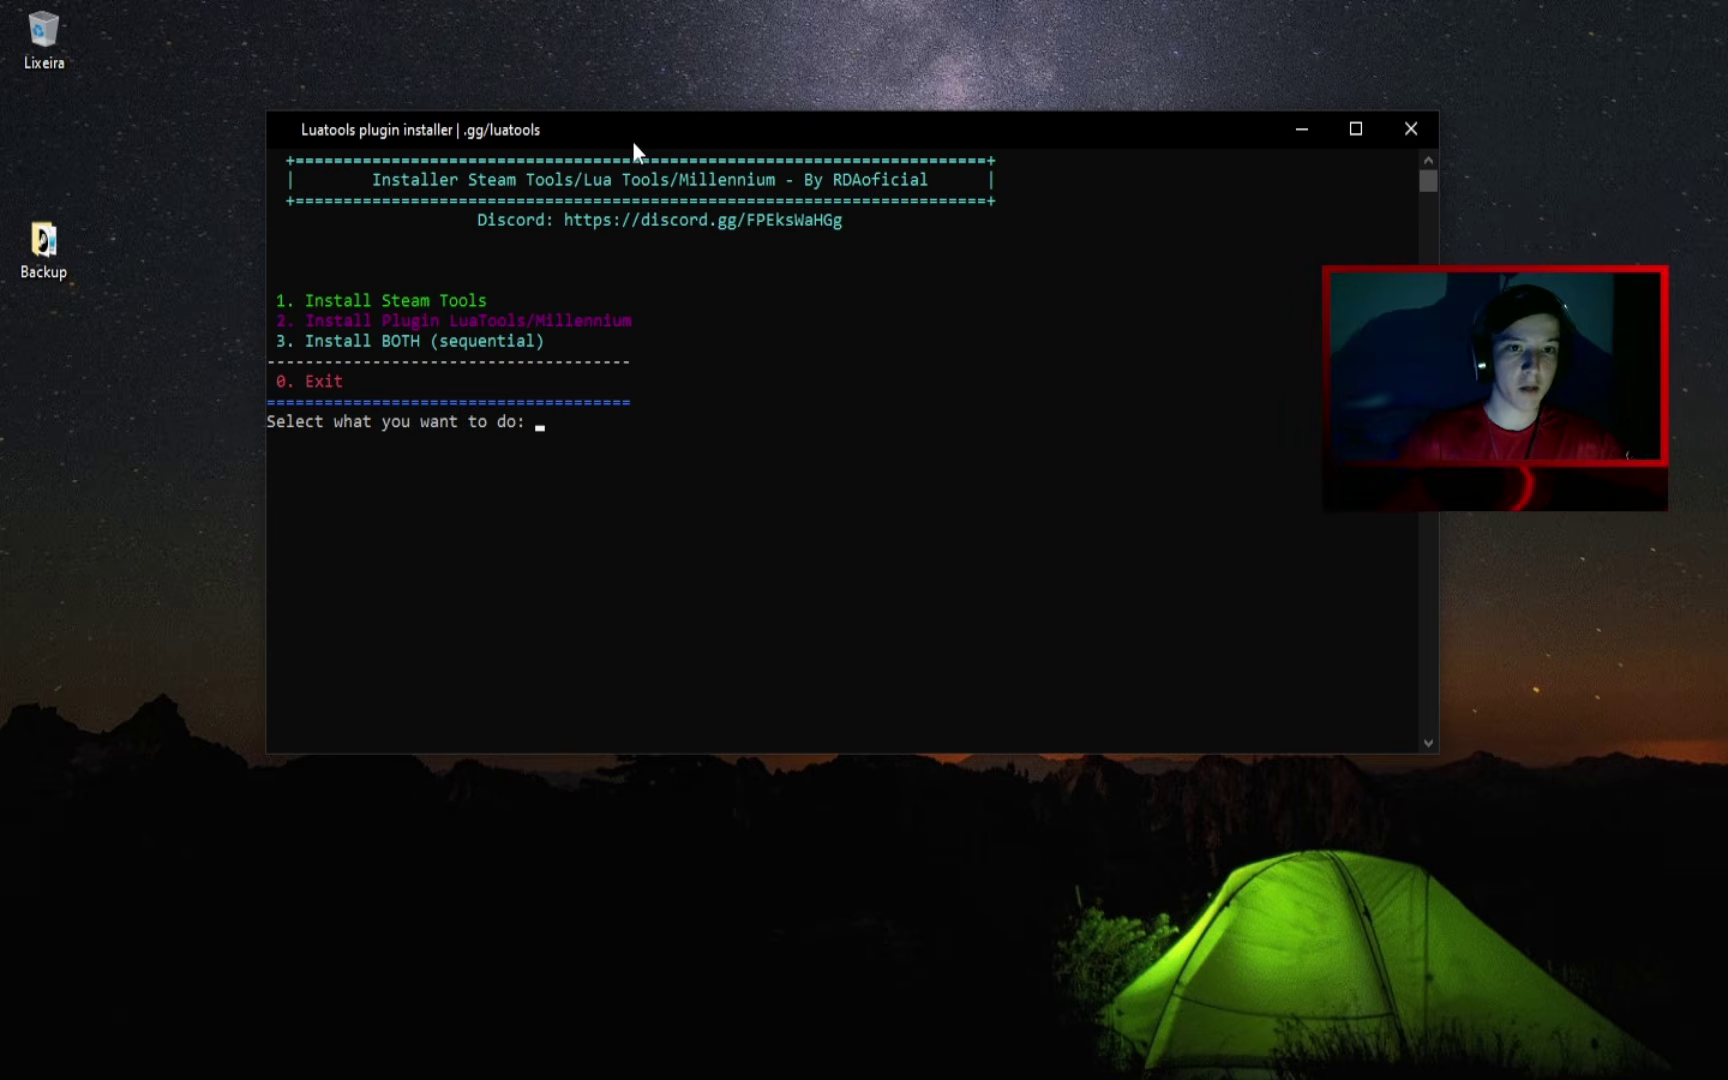
pyautogui.moveTo(633, 150)
pyautogui.mouseDown()
pyautogui.moveTo(622, 130)
pyautogui.moveTo(650, 132)
pyautogui.moveTo(659, 167)
pyautogui.mouseUp()
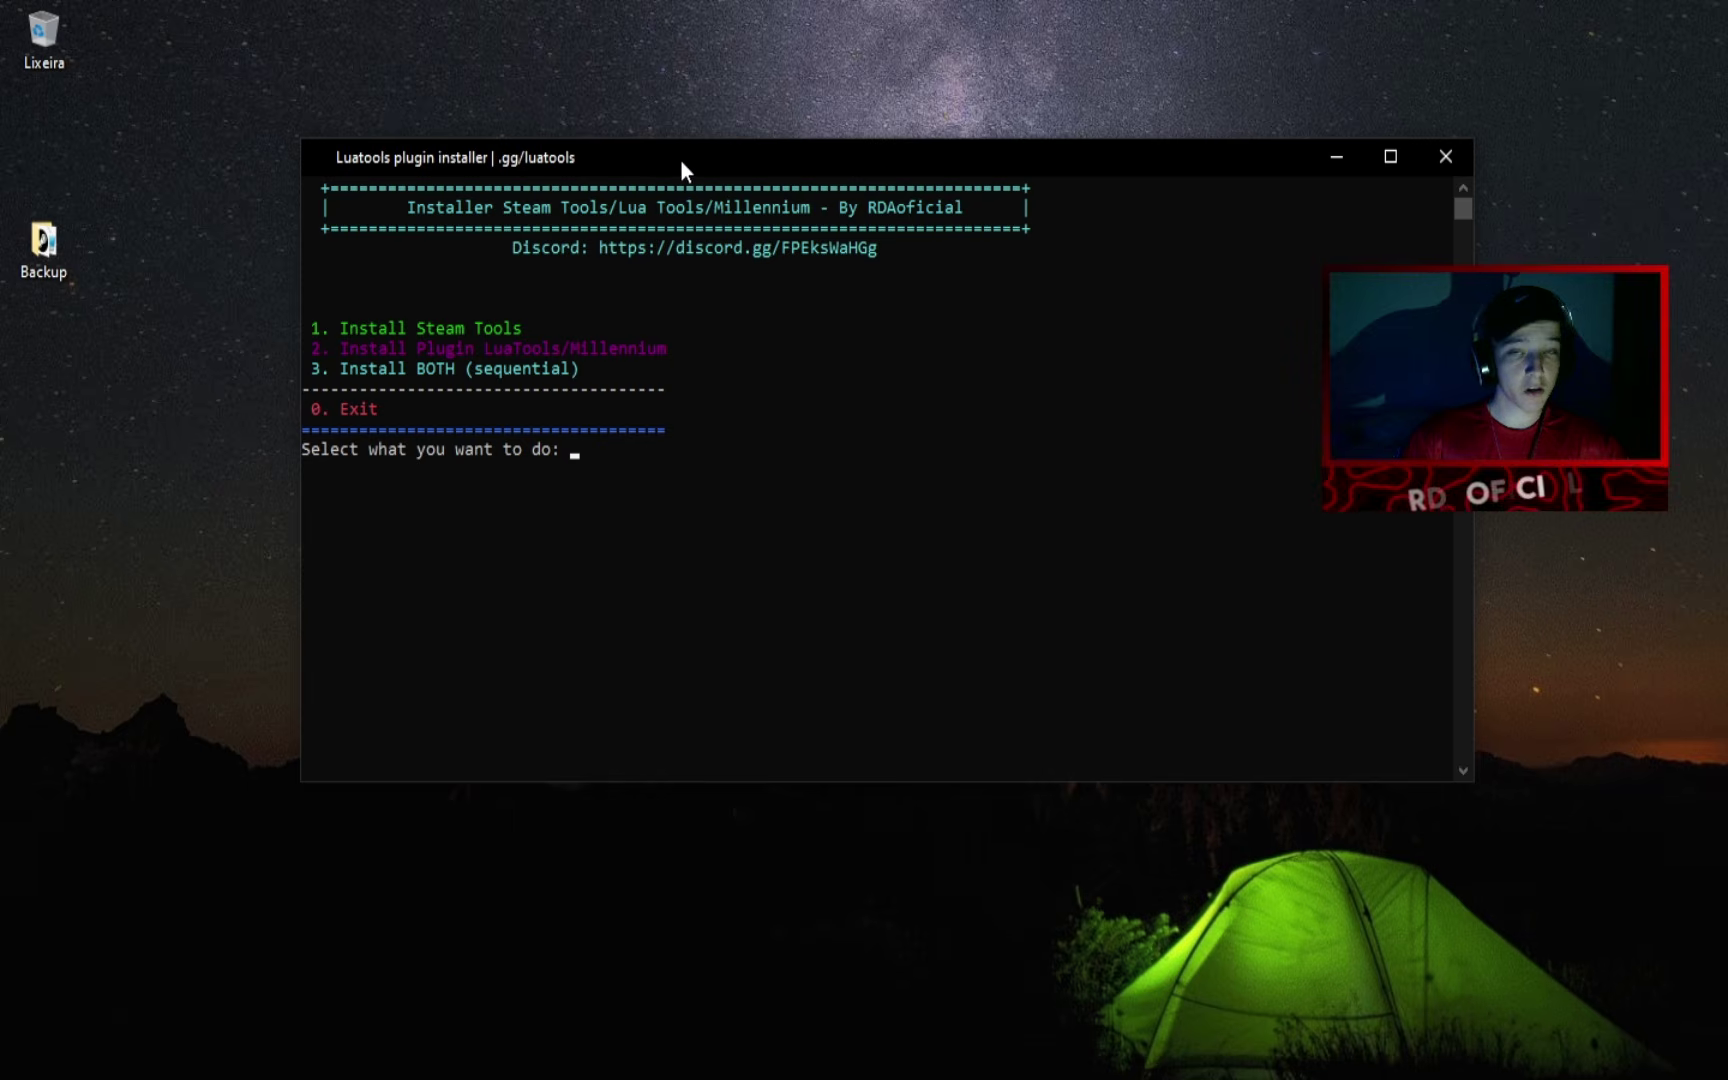
pyautogui.moveTo(600, 247); pyautogui.dragTo(882, 254)
pyautogui.click(818, 251)
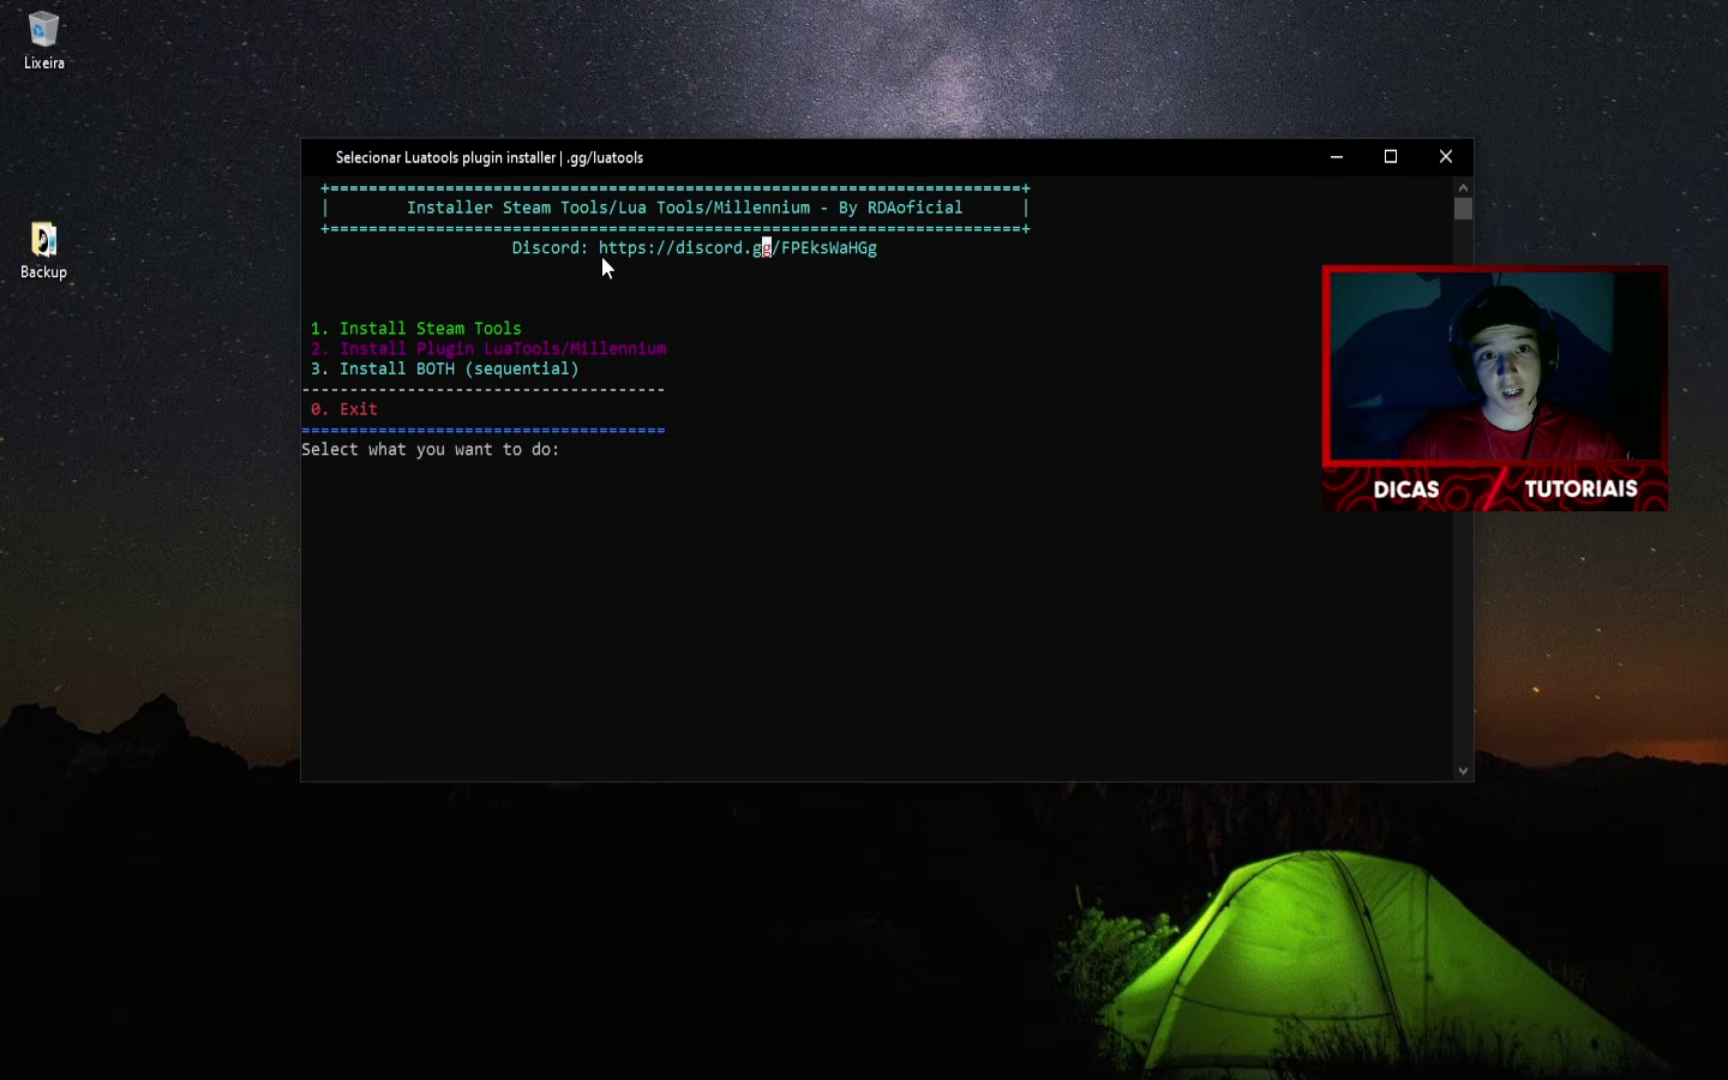
pyautogui.moveTo(792, 251); pyautogui.dragTo(826, 250)
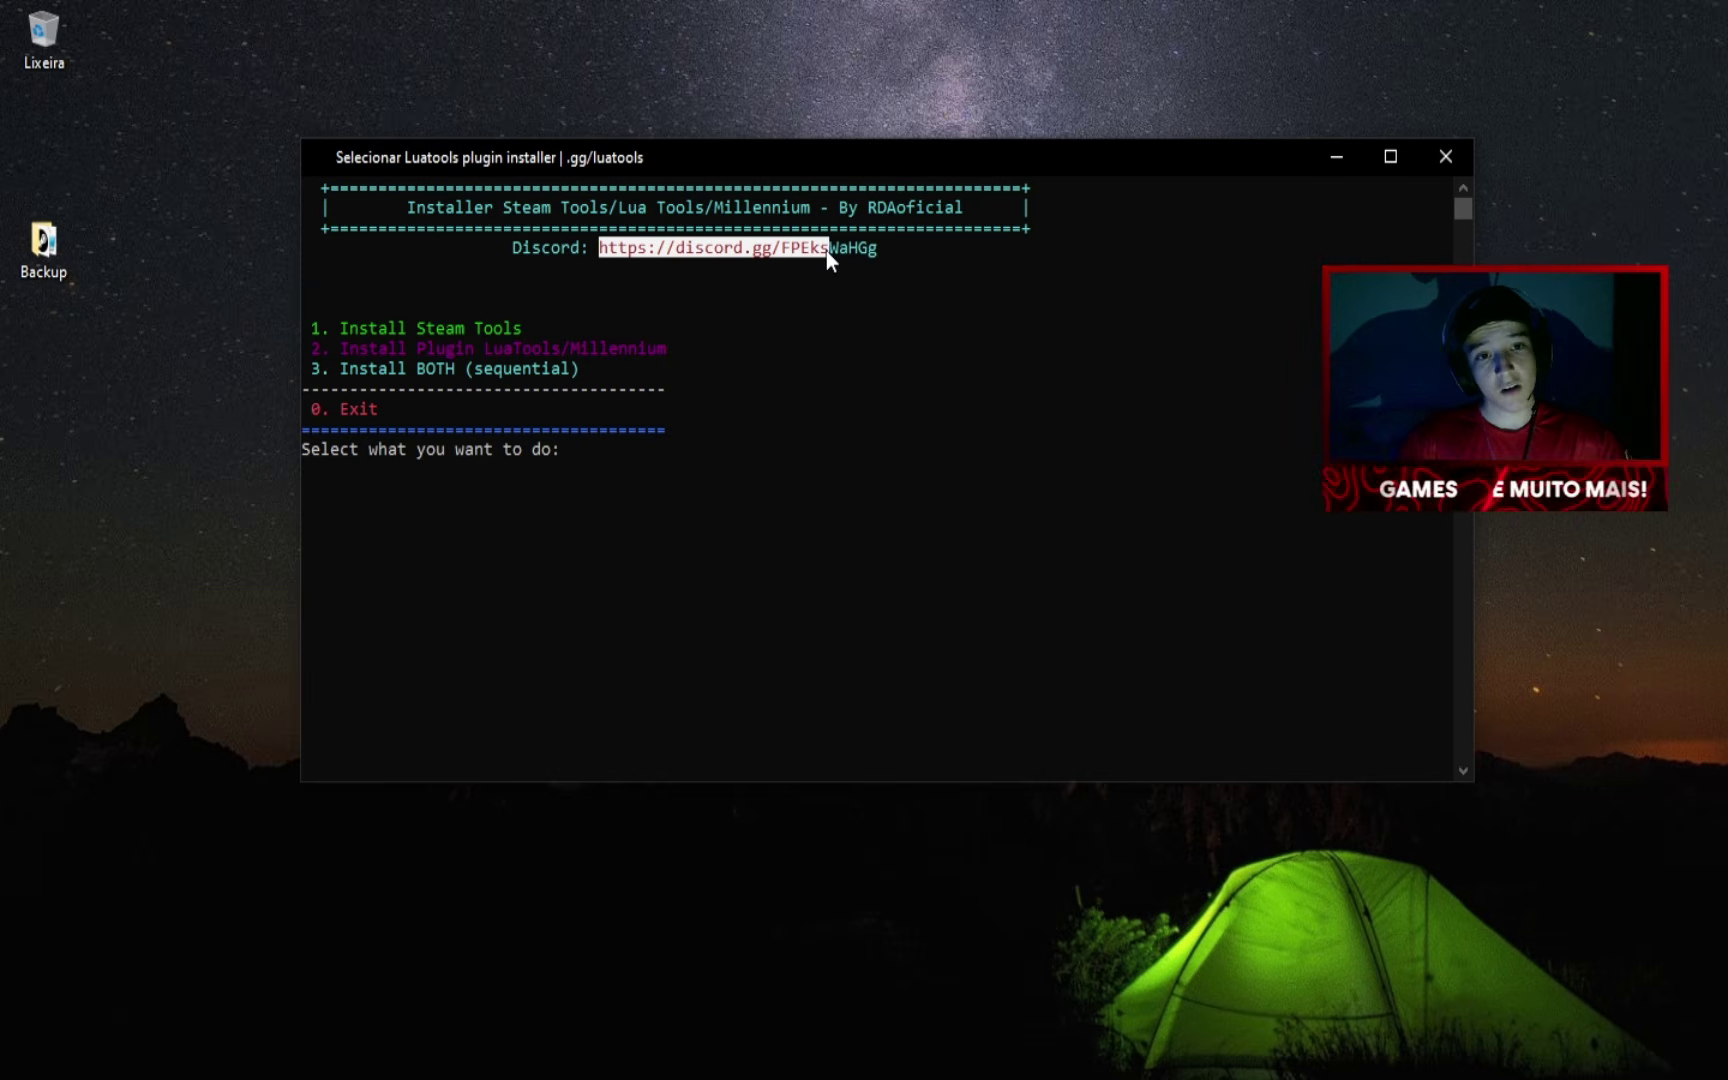
pyautogui.click(640, 289)
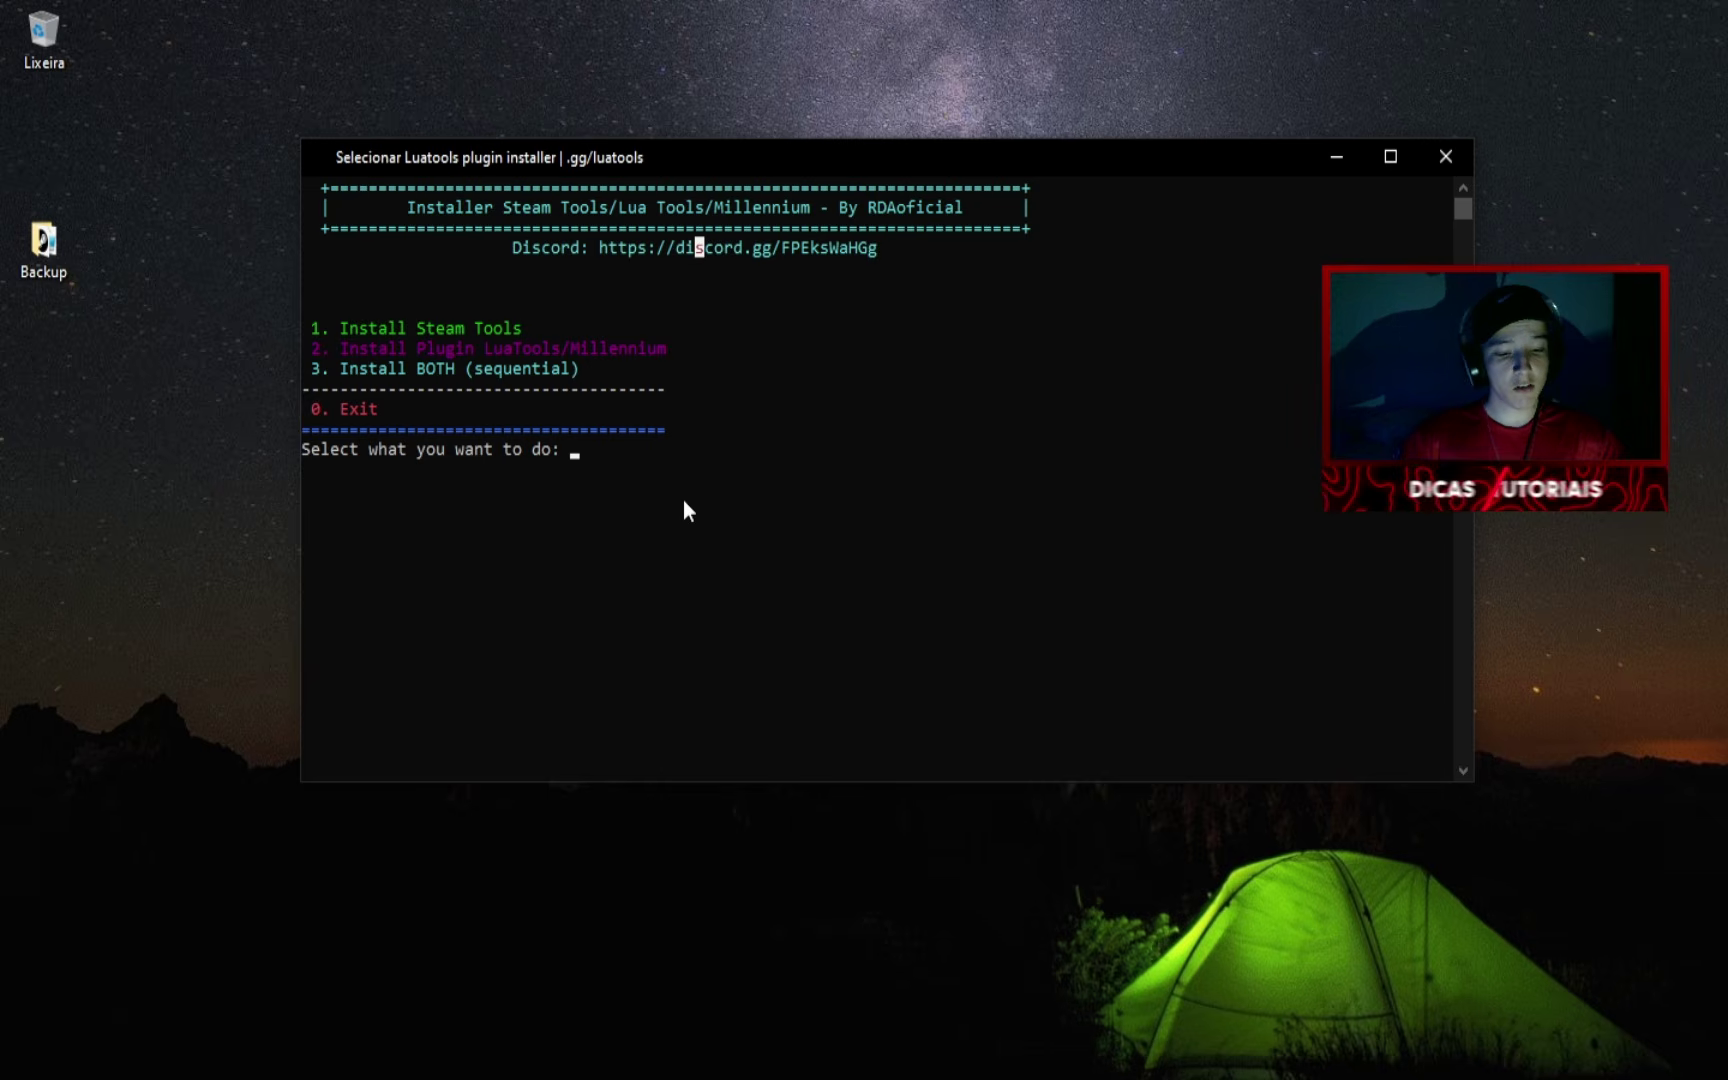
# Run option 3, Install BOTH (sequential), in the installer
pyautogui.write('3')
pyautogui.press('Return')
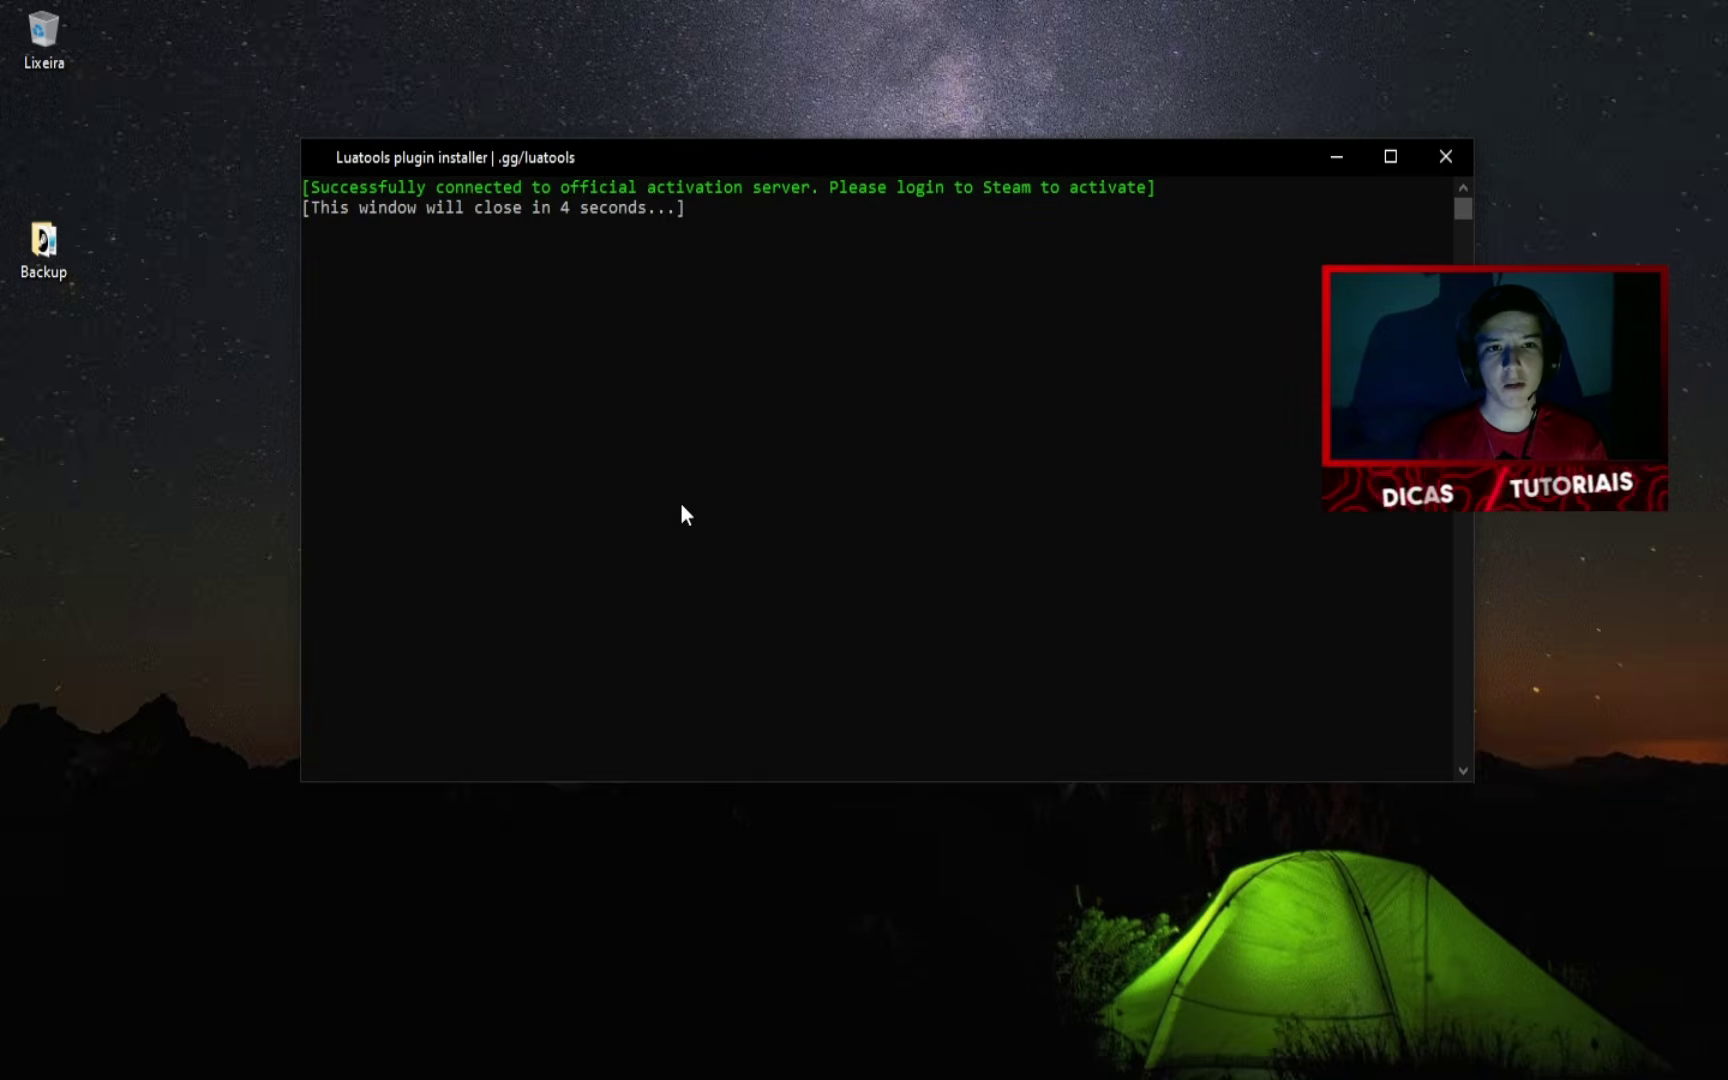
pyautogui.click(585, 288)
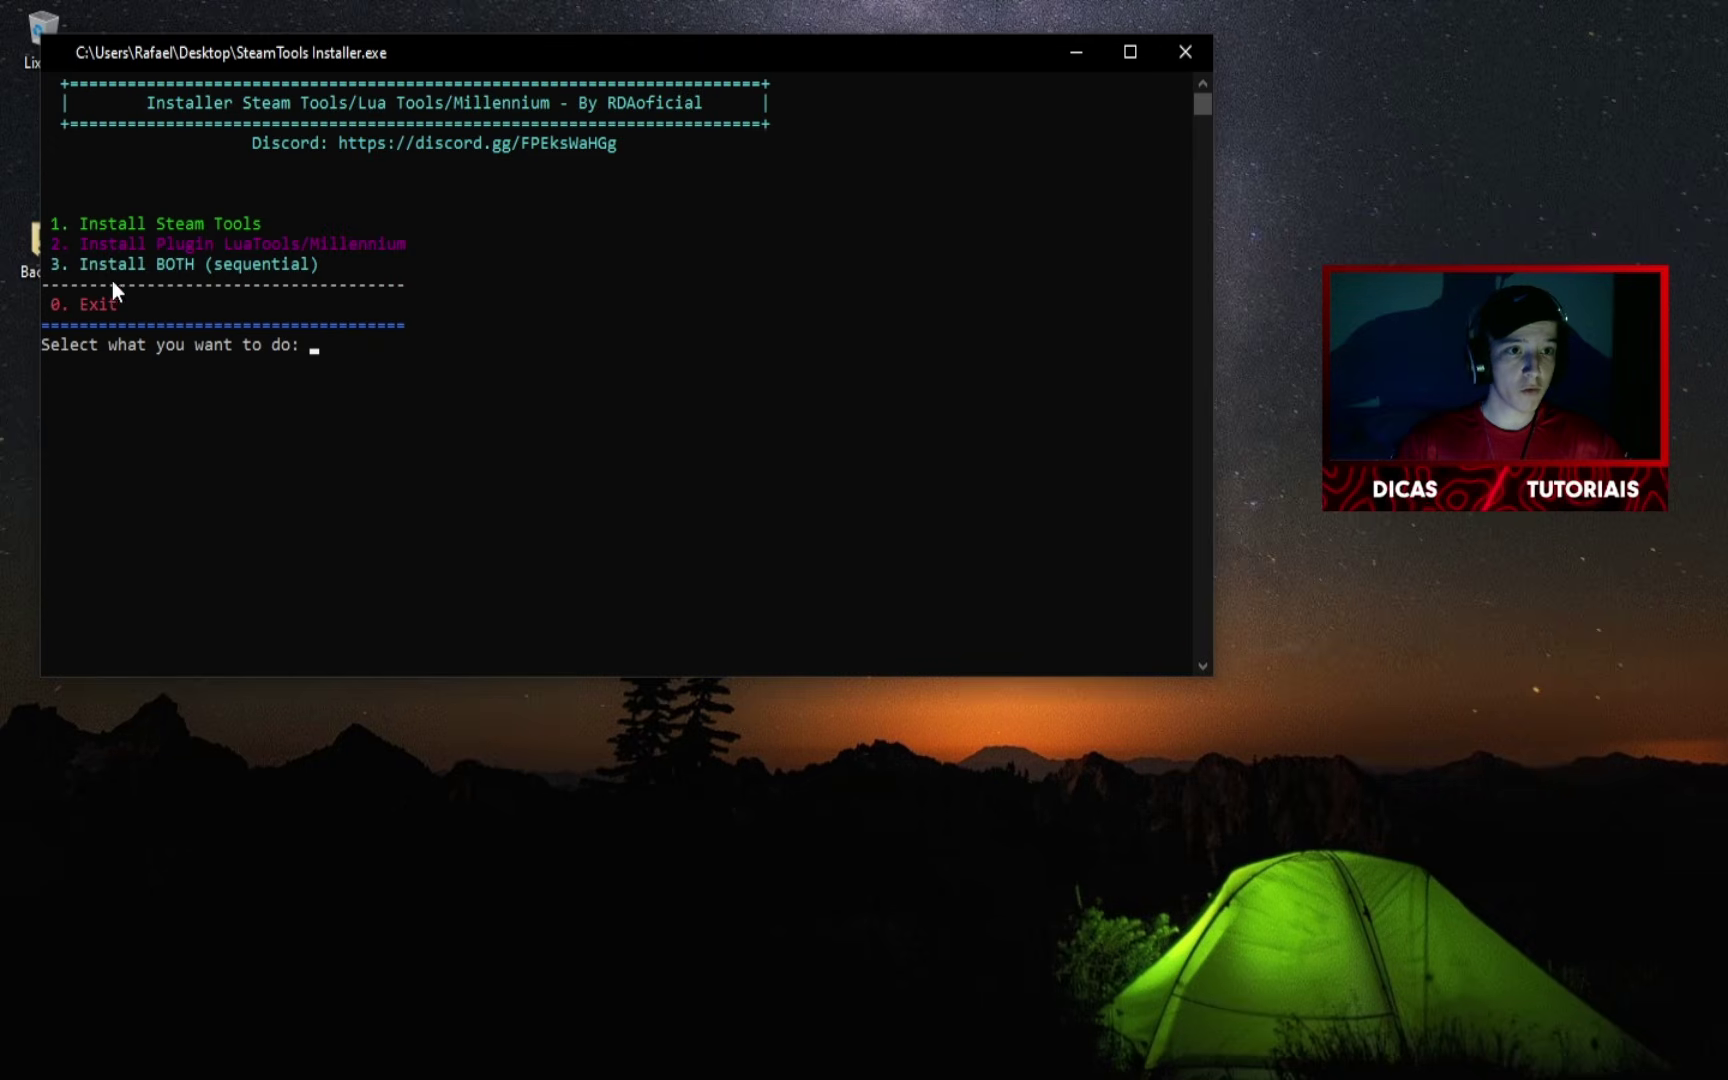
# Highlight option 3, Install BOTH (sequential), in the installer's main menu
pyautogui.moveTo(115, 262); pyautogui.dragTo(228, 265)
pyautogui.click(204, 263)
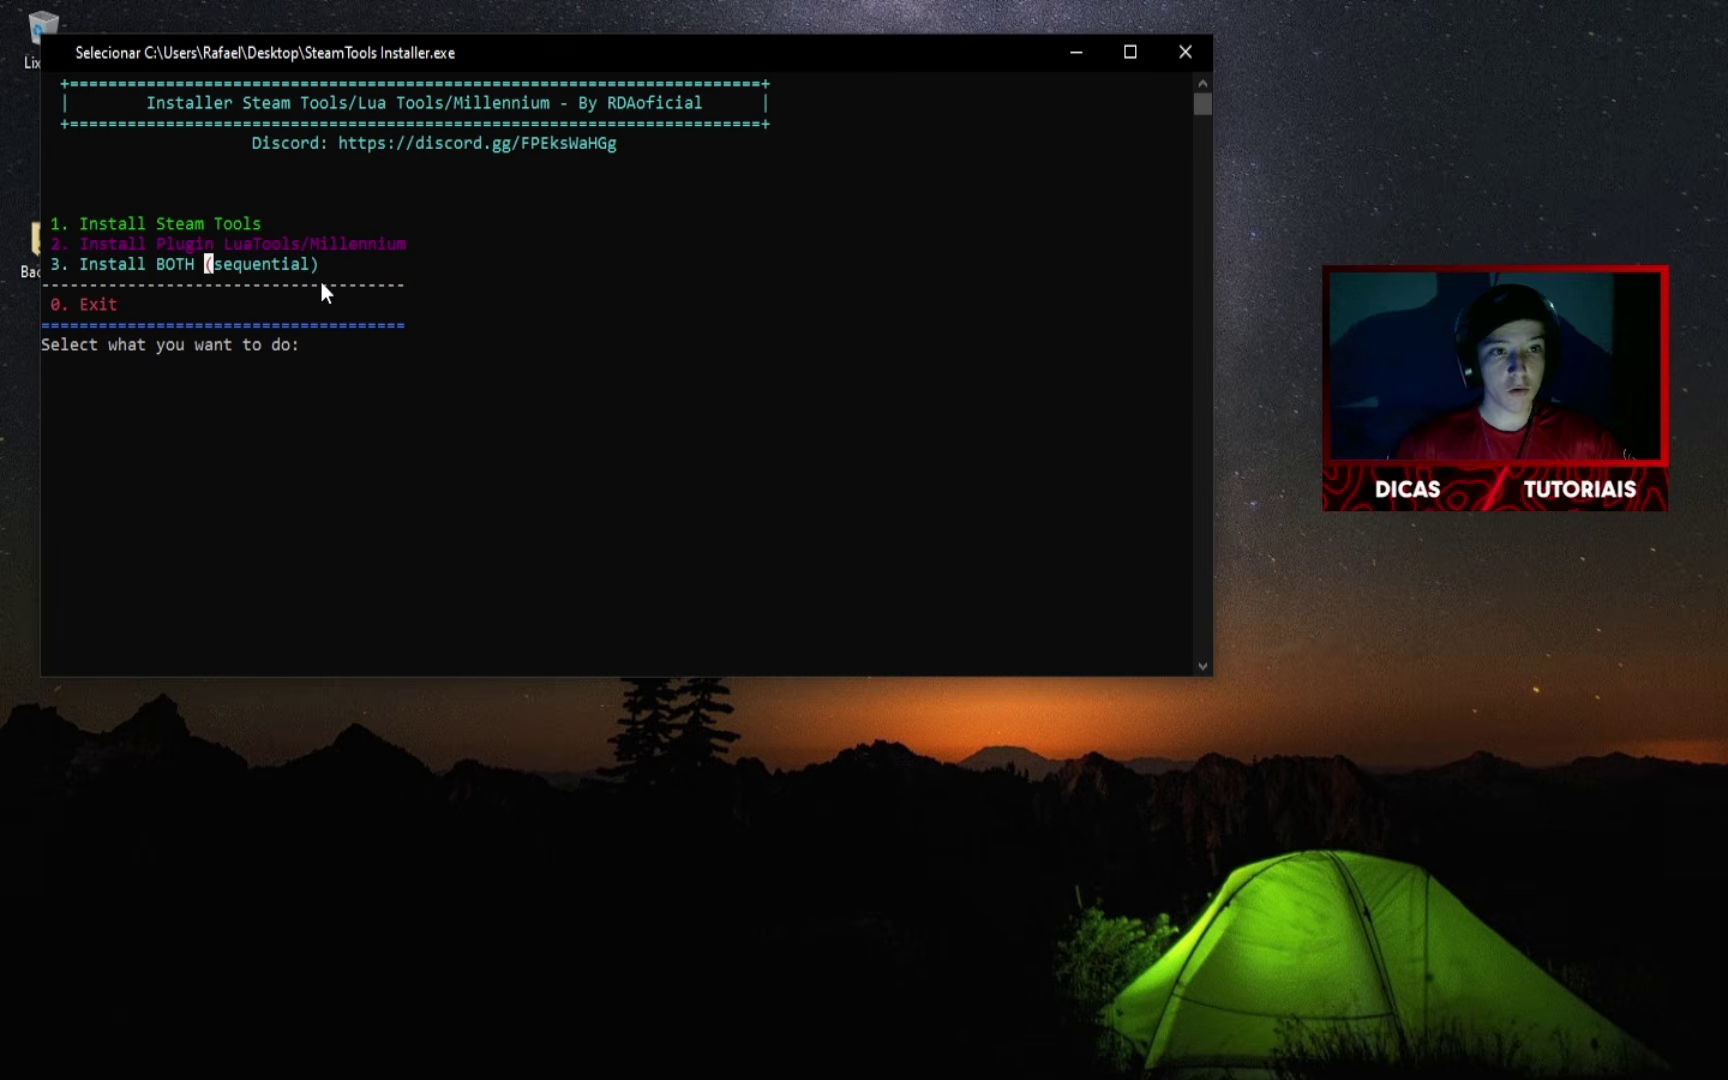
pyautogui.moveTo(350, 265); pyautogui.dragTo(70, 273)
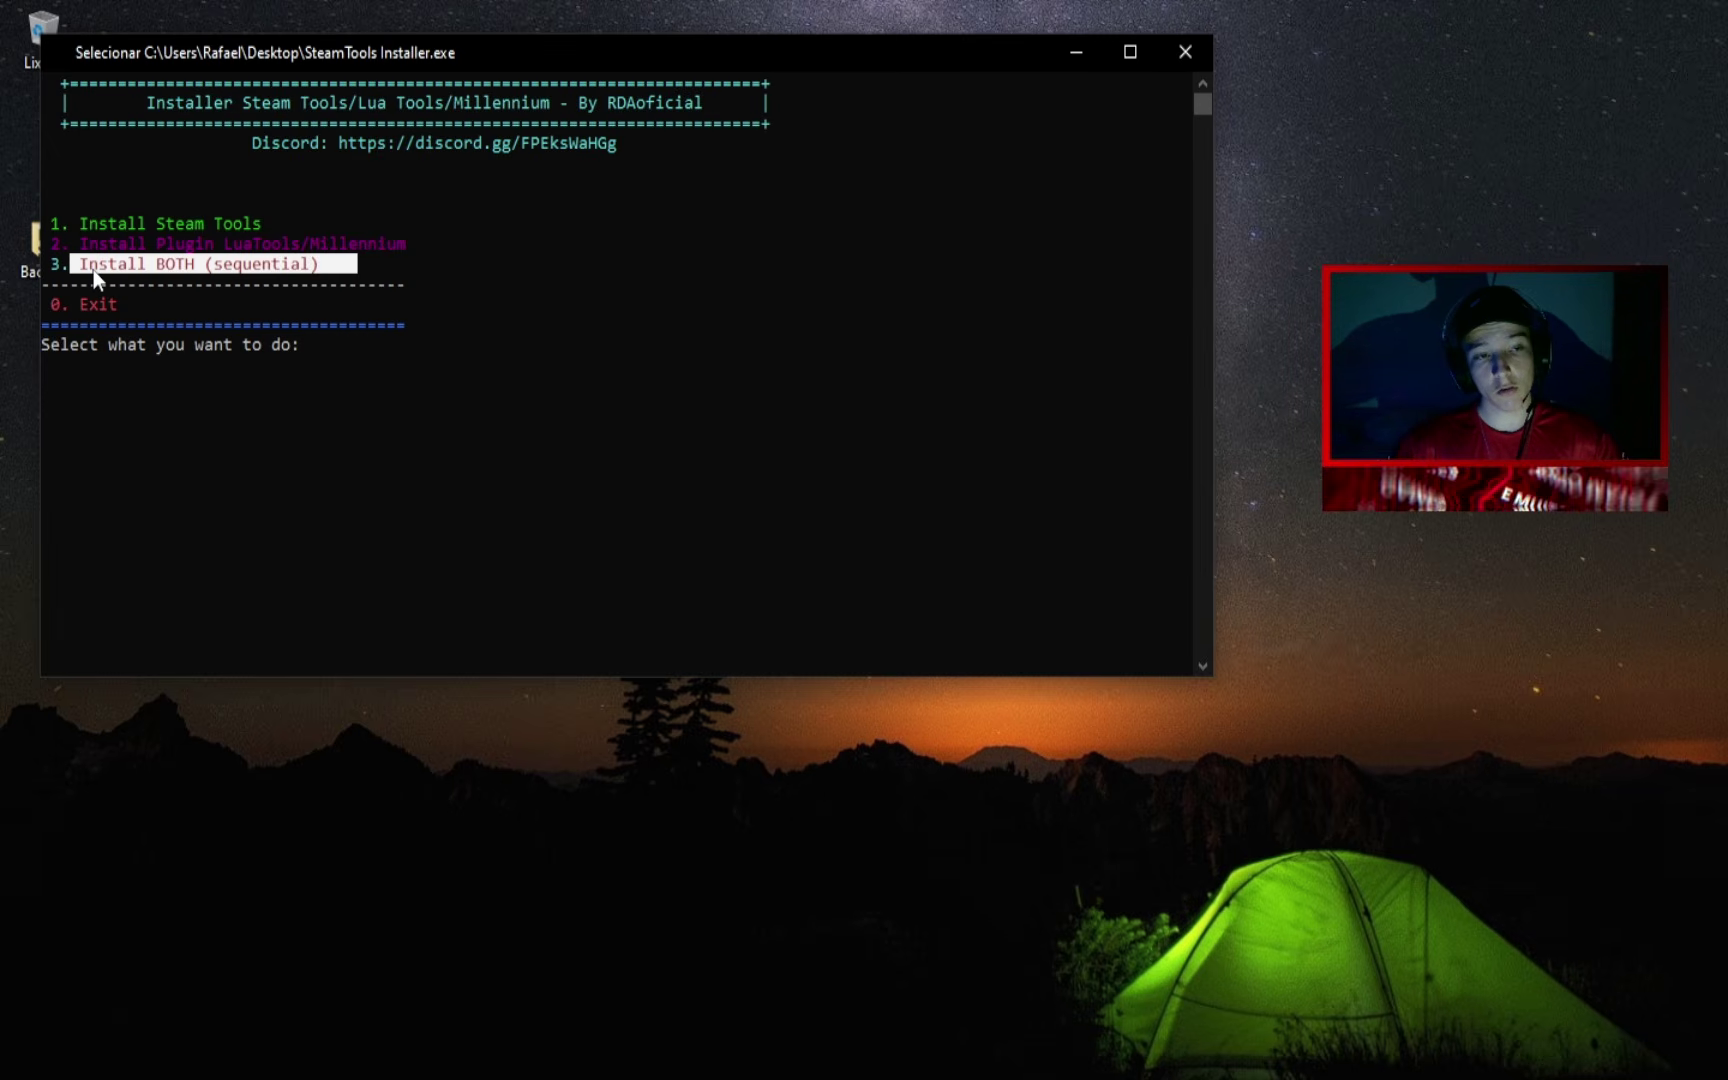
# Highlight option 3, Install BOTH (sequential), and options 1 and 2 in the installer's main menu
pyautogui.click(102, 266)
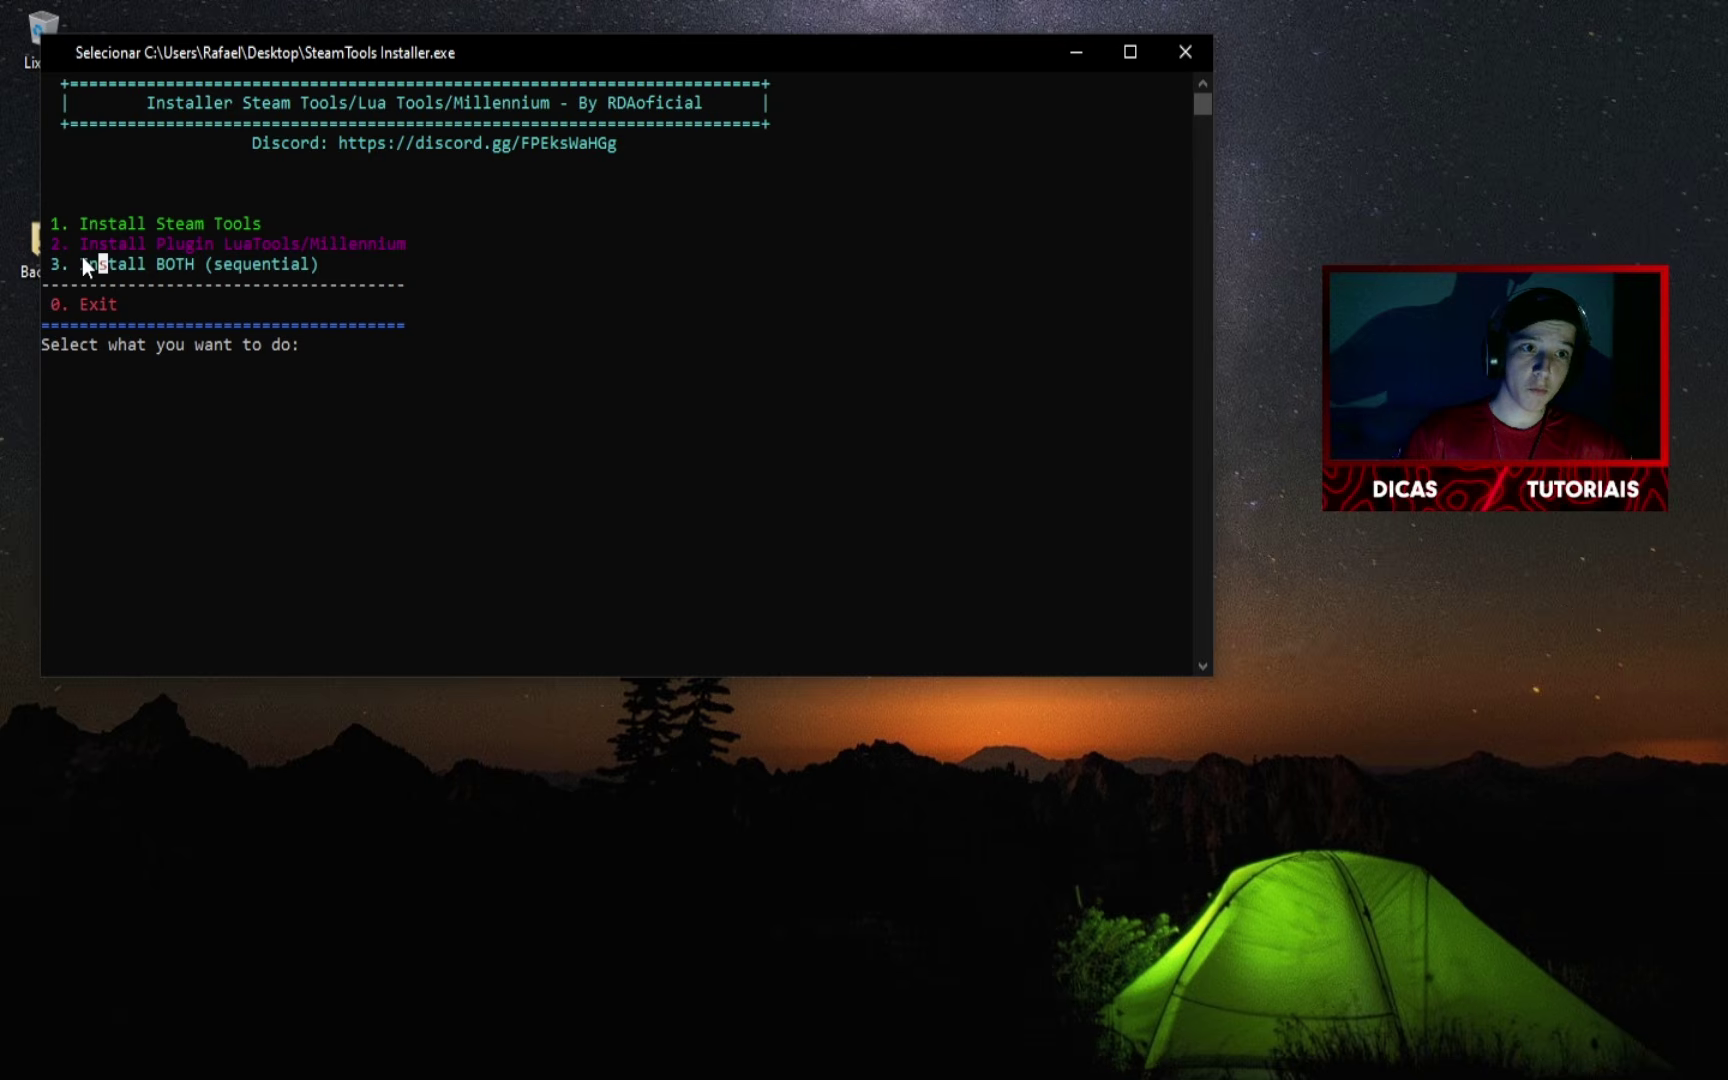
pyautogui.moveTo(82, 263); pyautogui.dragTo(333, 284)
pyautogui.click(333, 265)
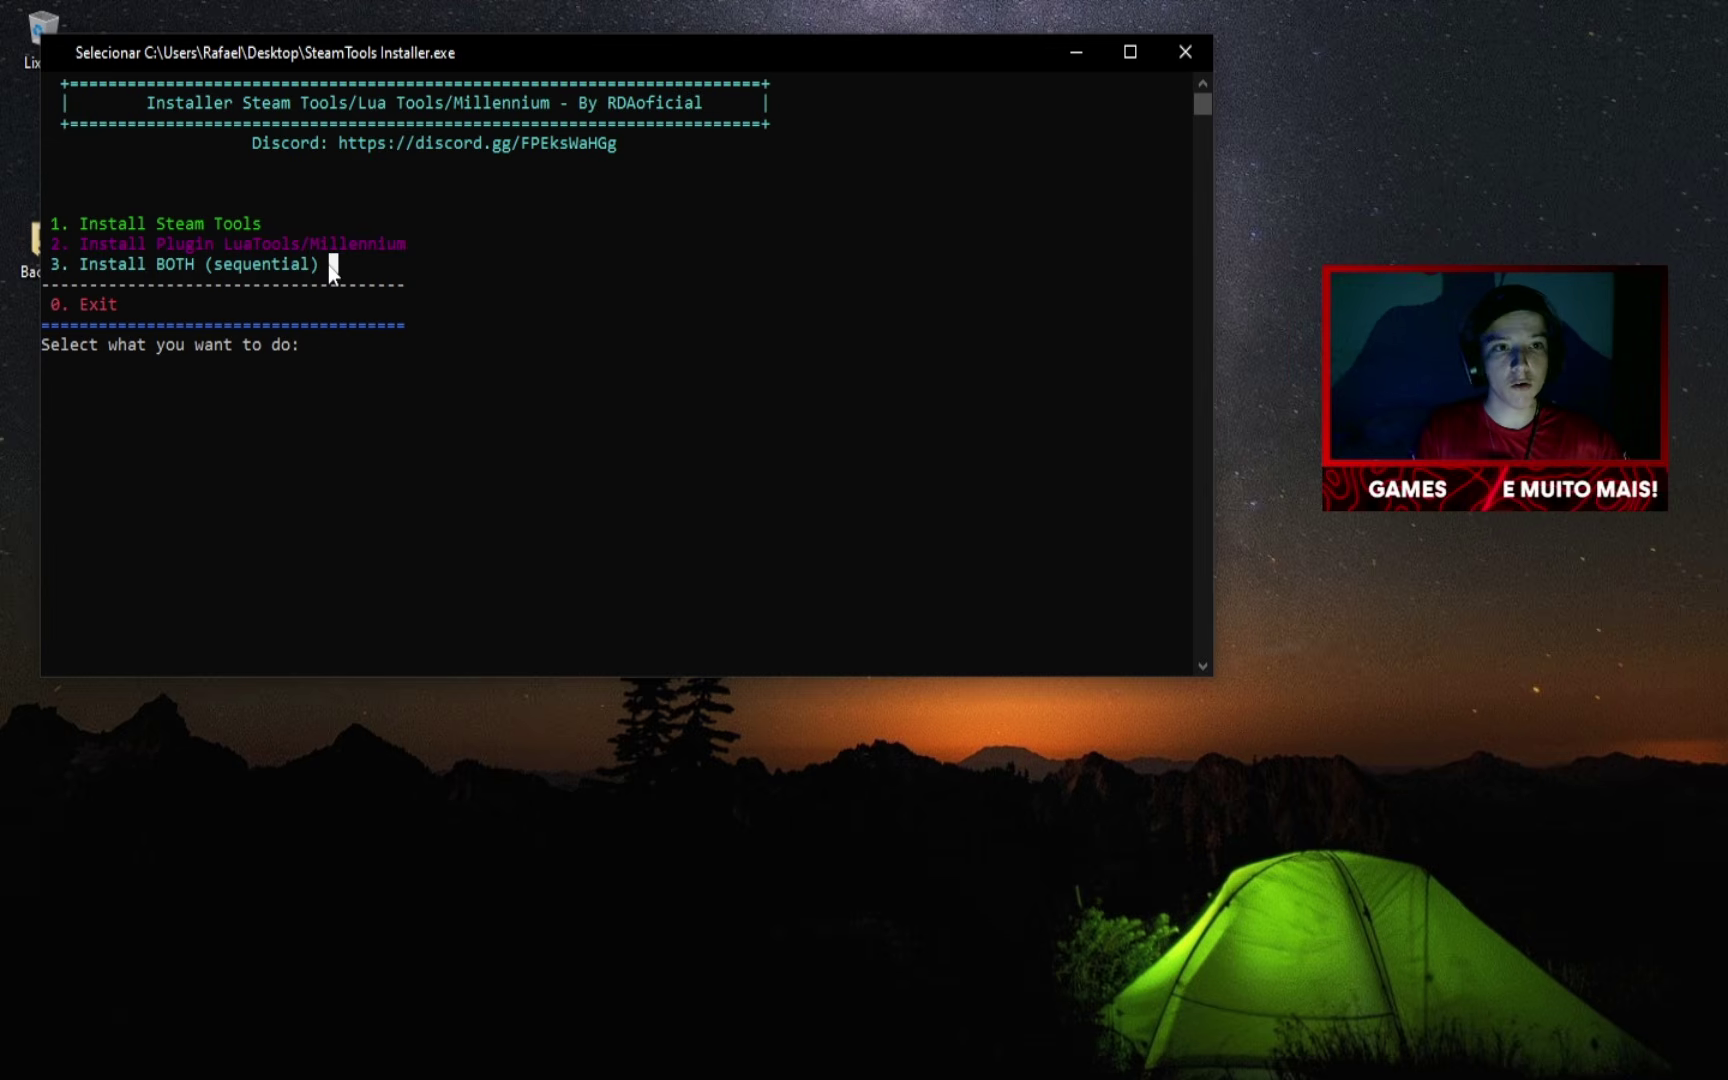
pyautogui.click(247, 264)
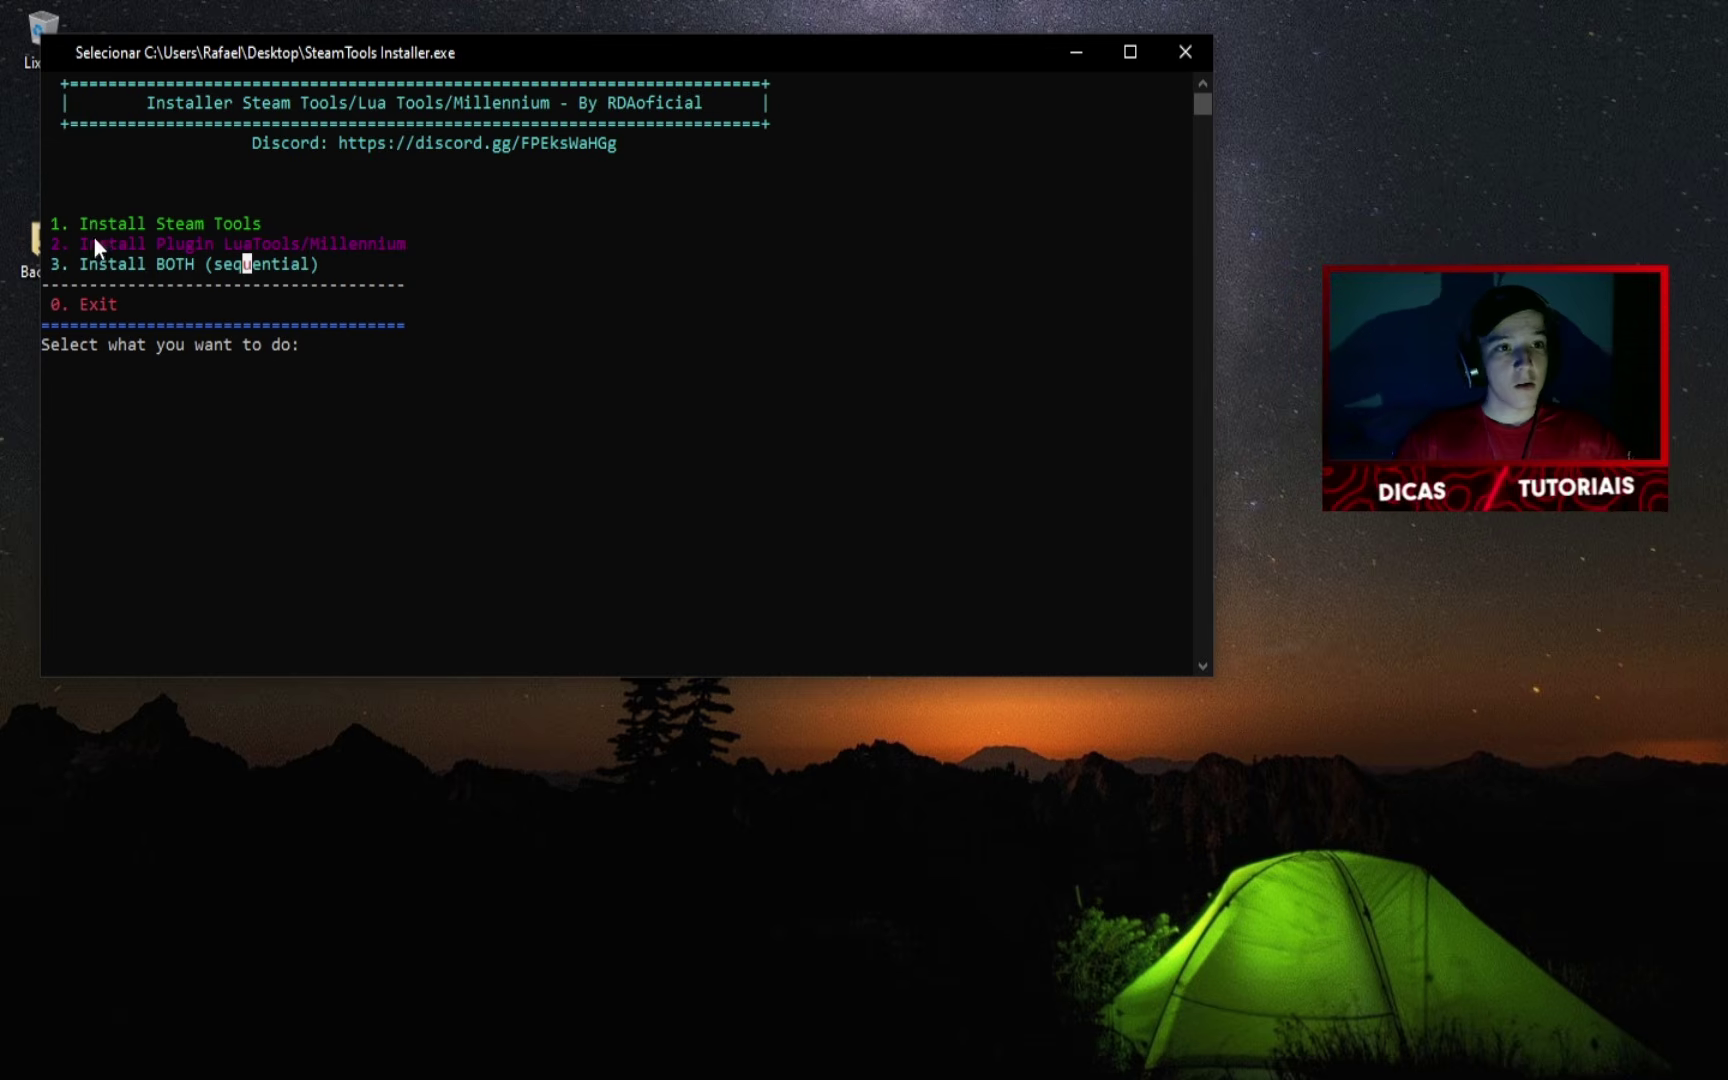
pyautogui.moveTo(47, 224); pyautogui.dragTo(384, 253)
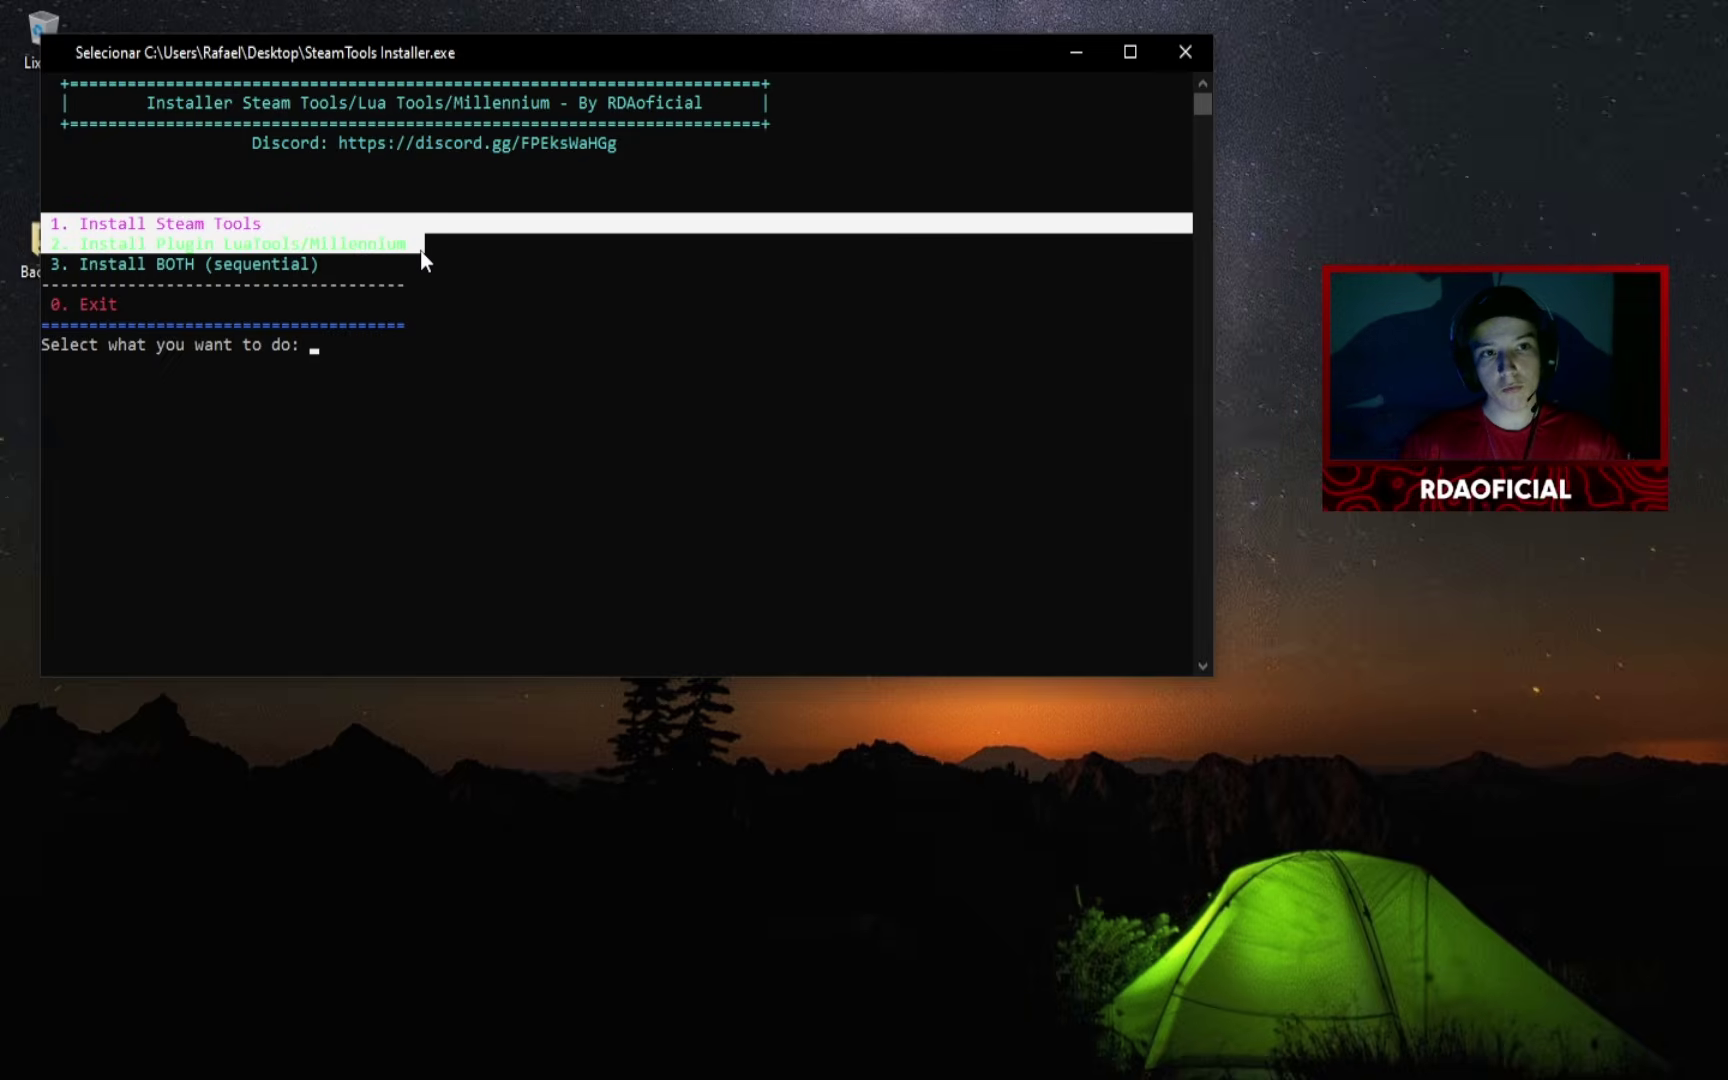
# Shift the installer window slightly, clear its text selection and close it
pyautogui.moveTo(686, 62); pyautogui.dragTo(760, 74)
pyautogui.rightClick(753, 97)
pyautogui.click(1259, 64)
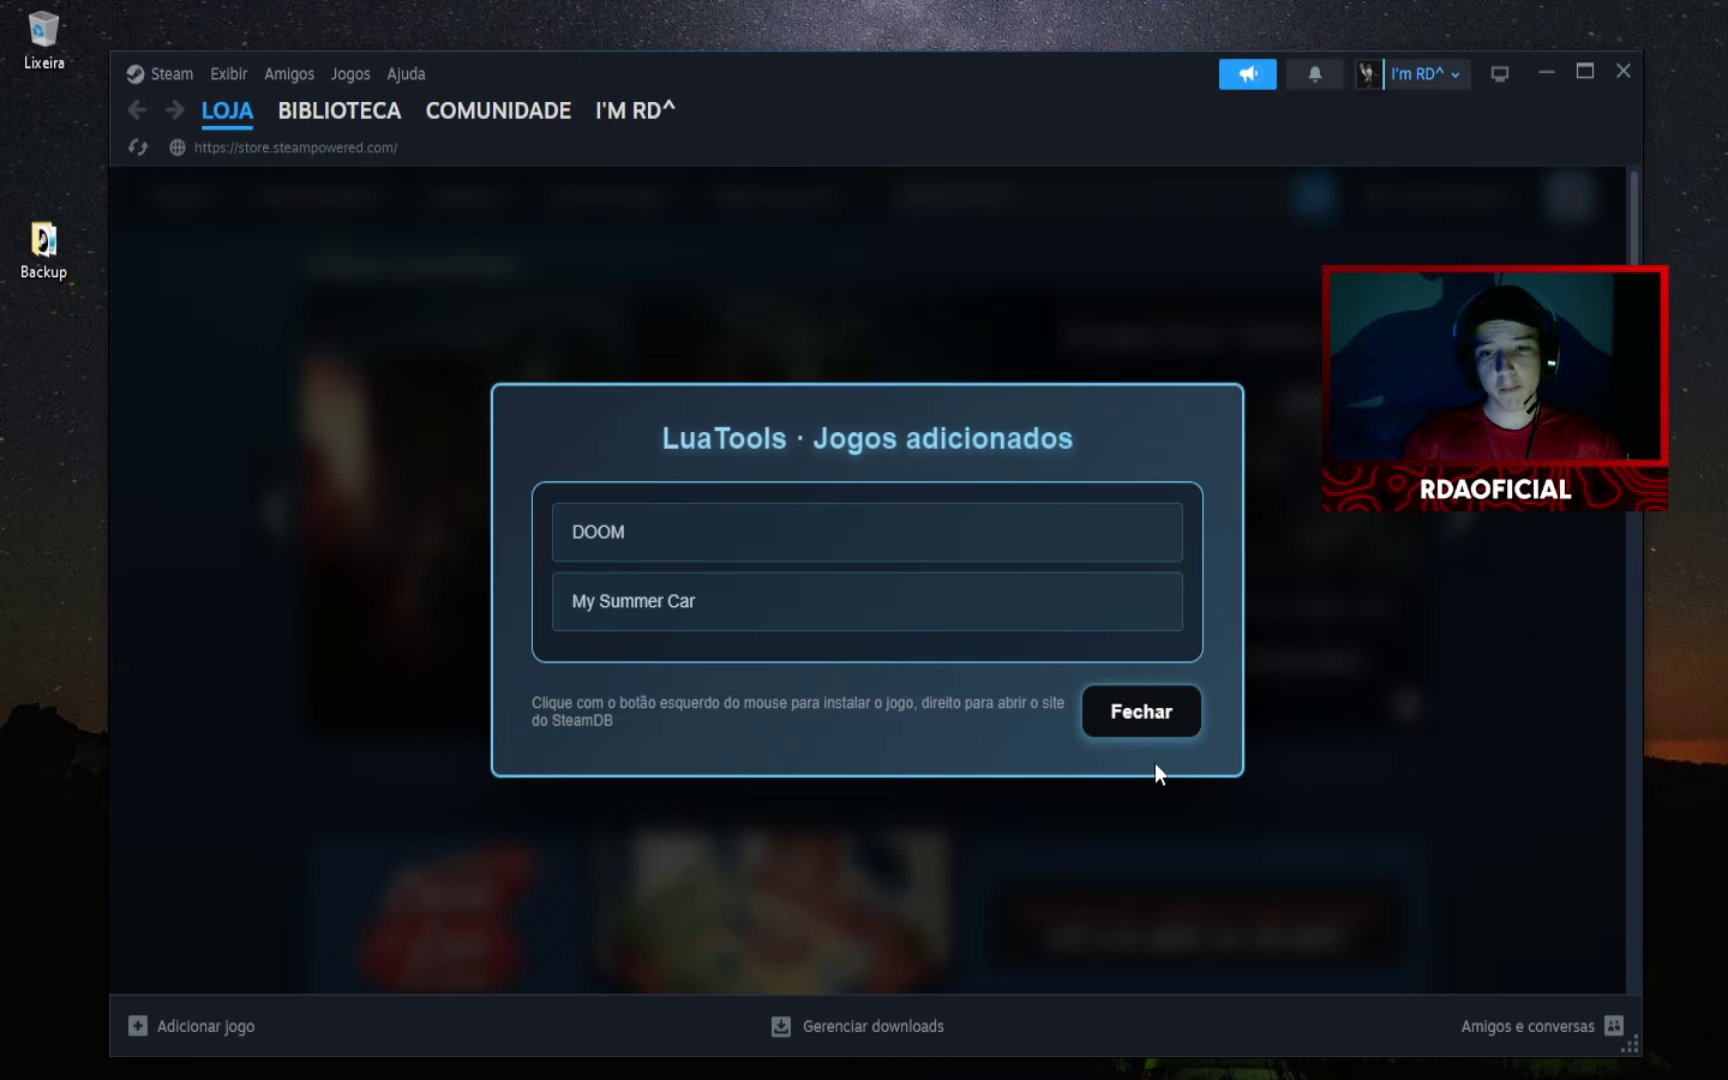
# Dismiss the LuaTools list of added games and look over the maximized Steam store page before minimizing it
pyautogui.click(1140, 712)
pyautogui.click(1576, 72)
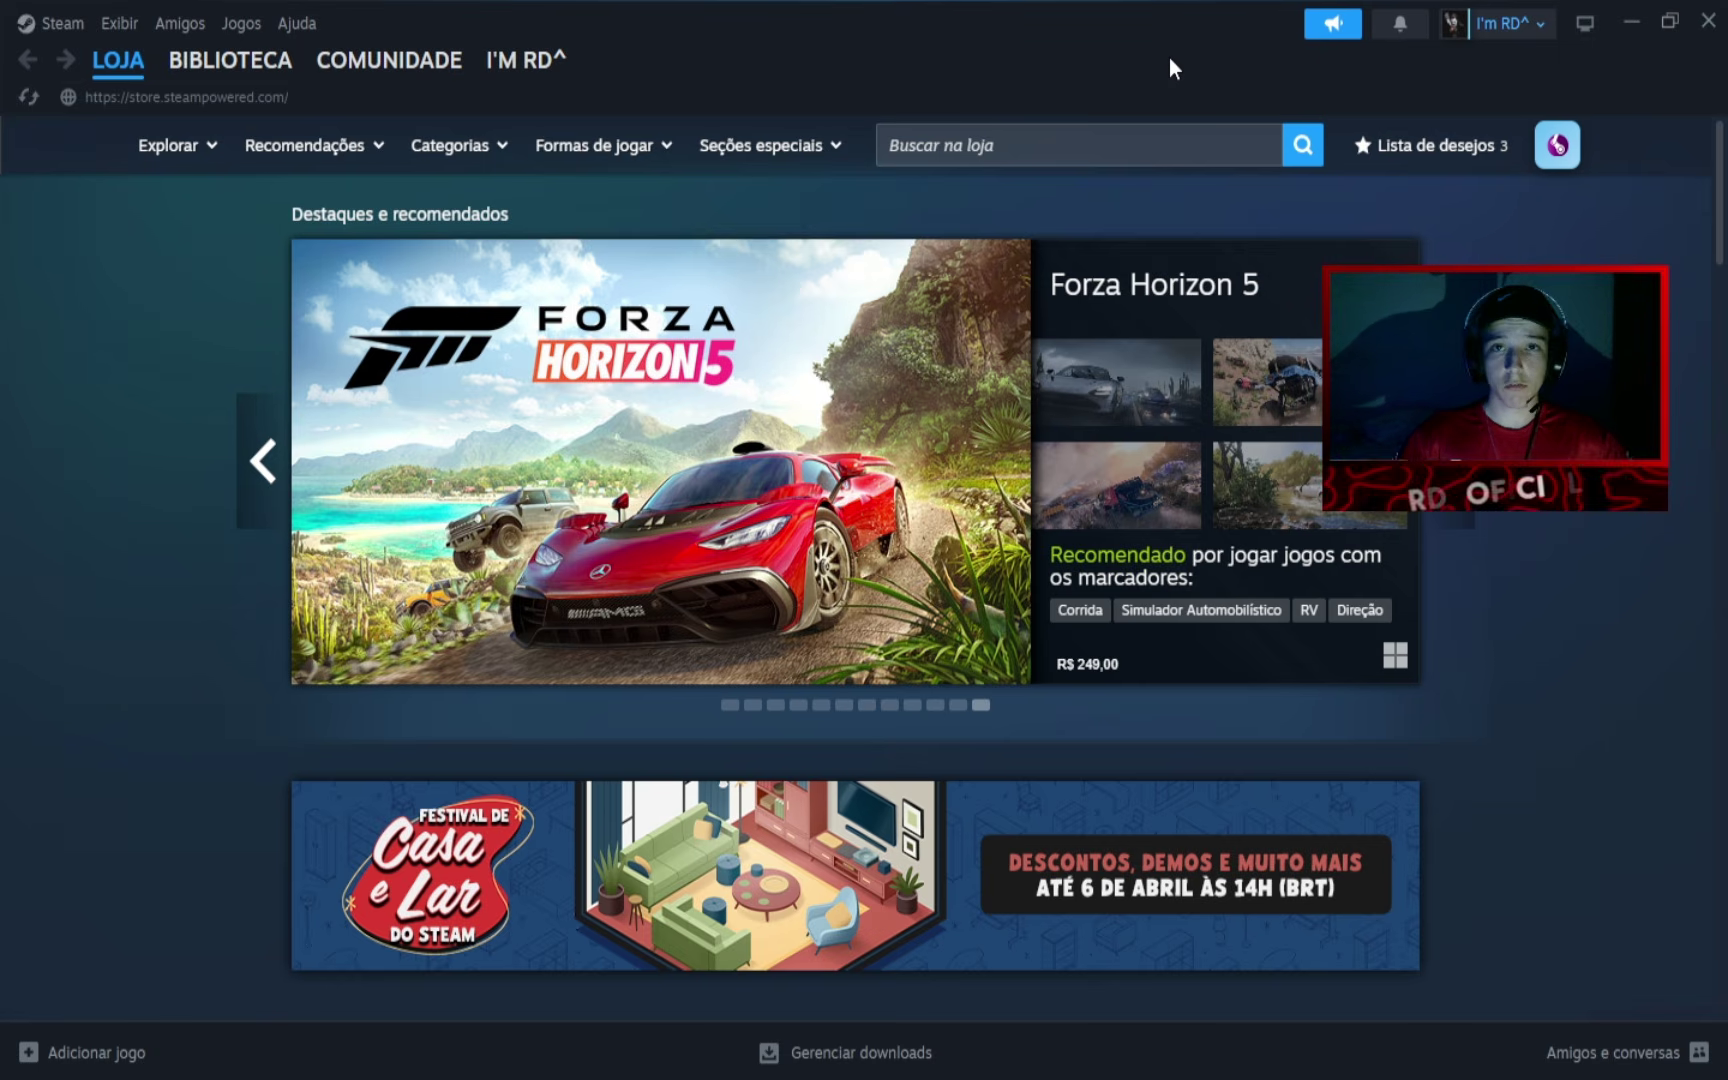
pyautogui.scroll(-3, 177, 258)
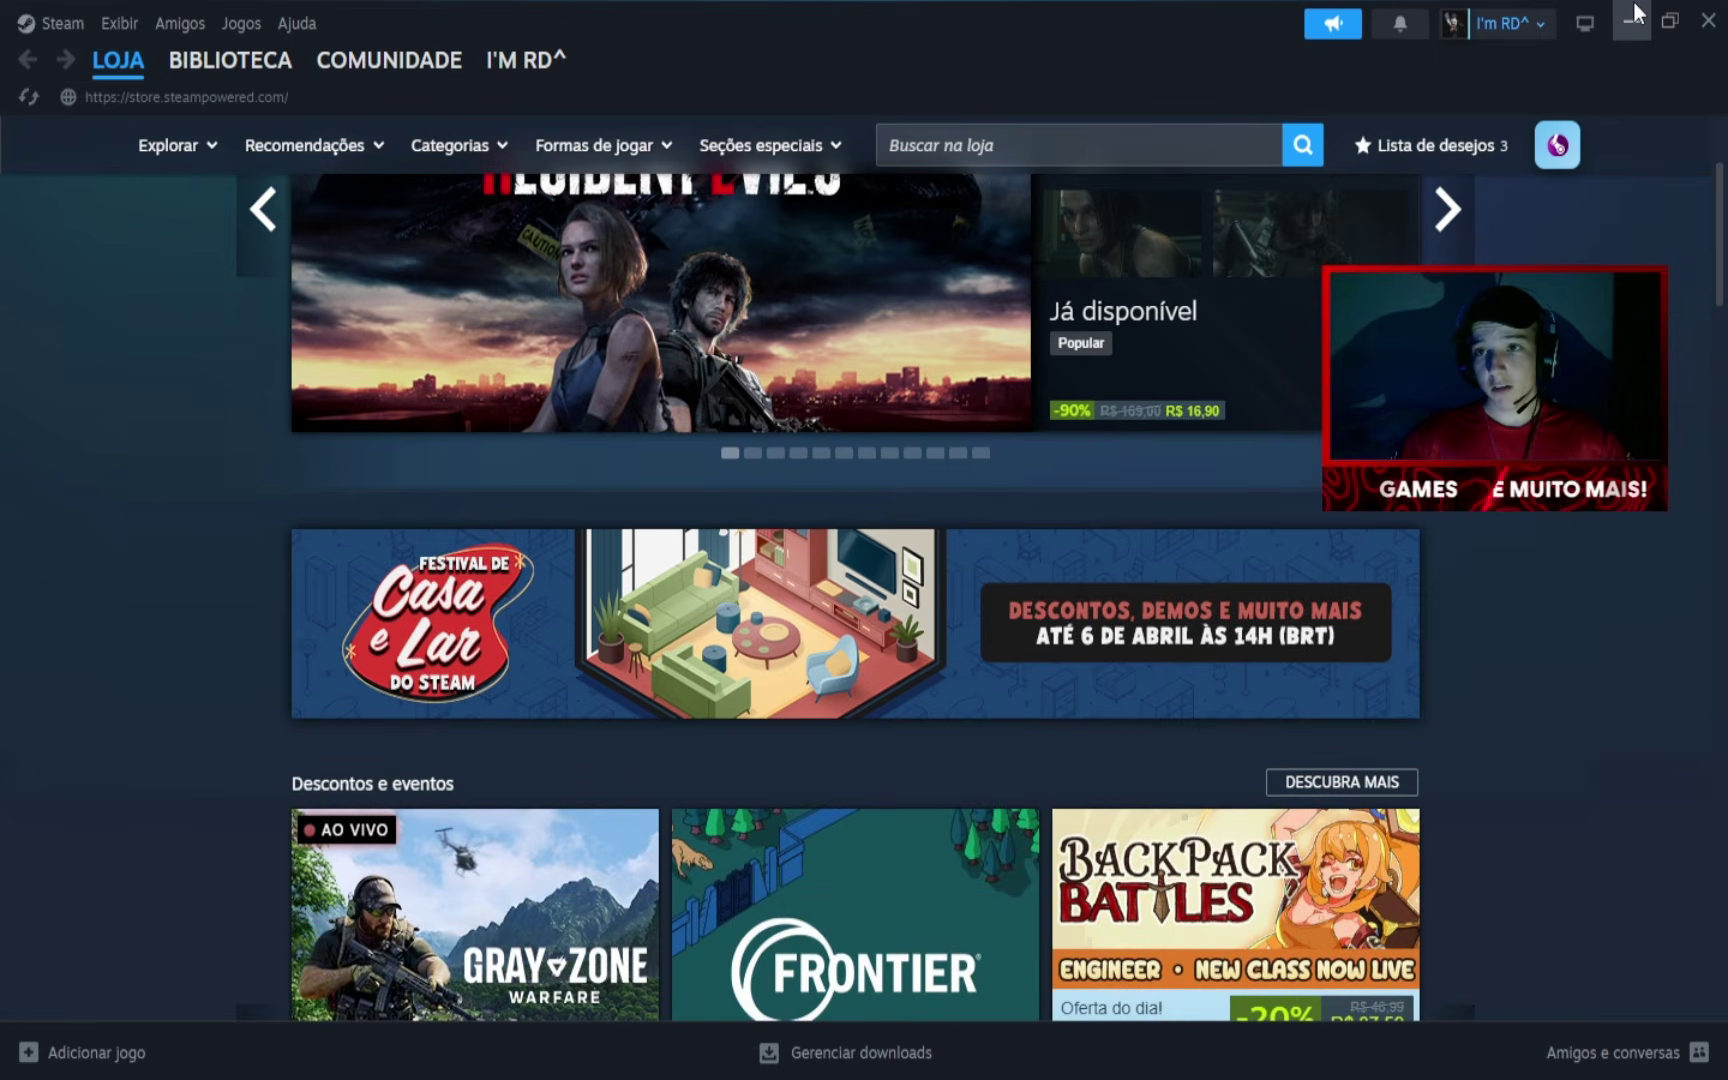
pyautogui.click(1636, 12)
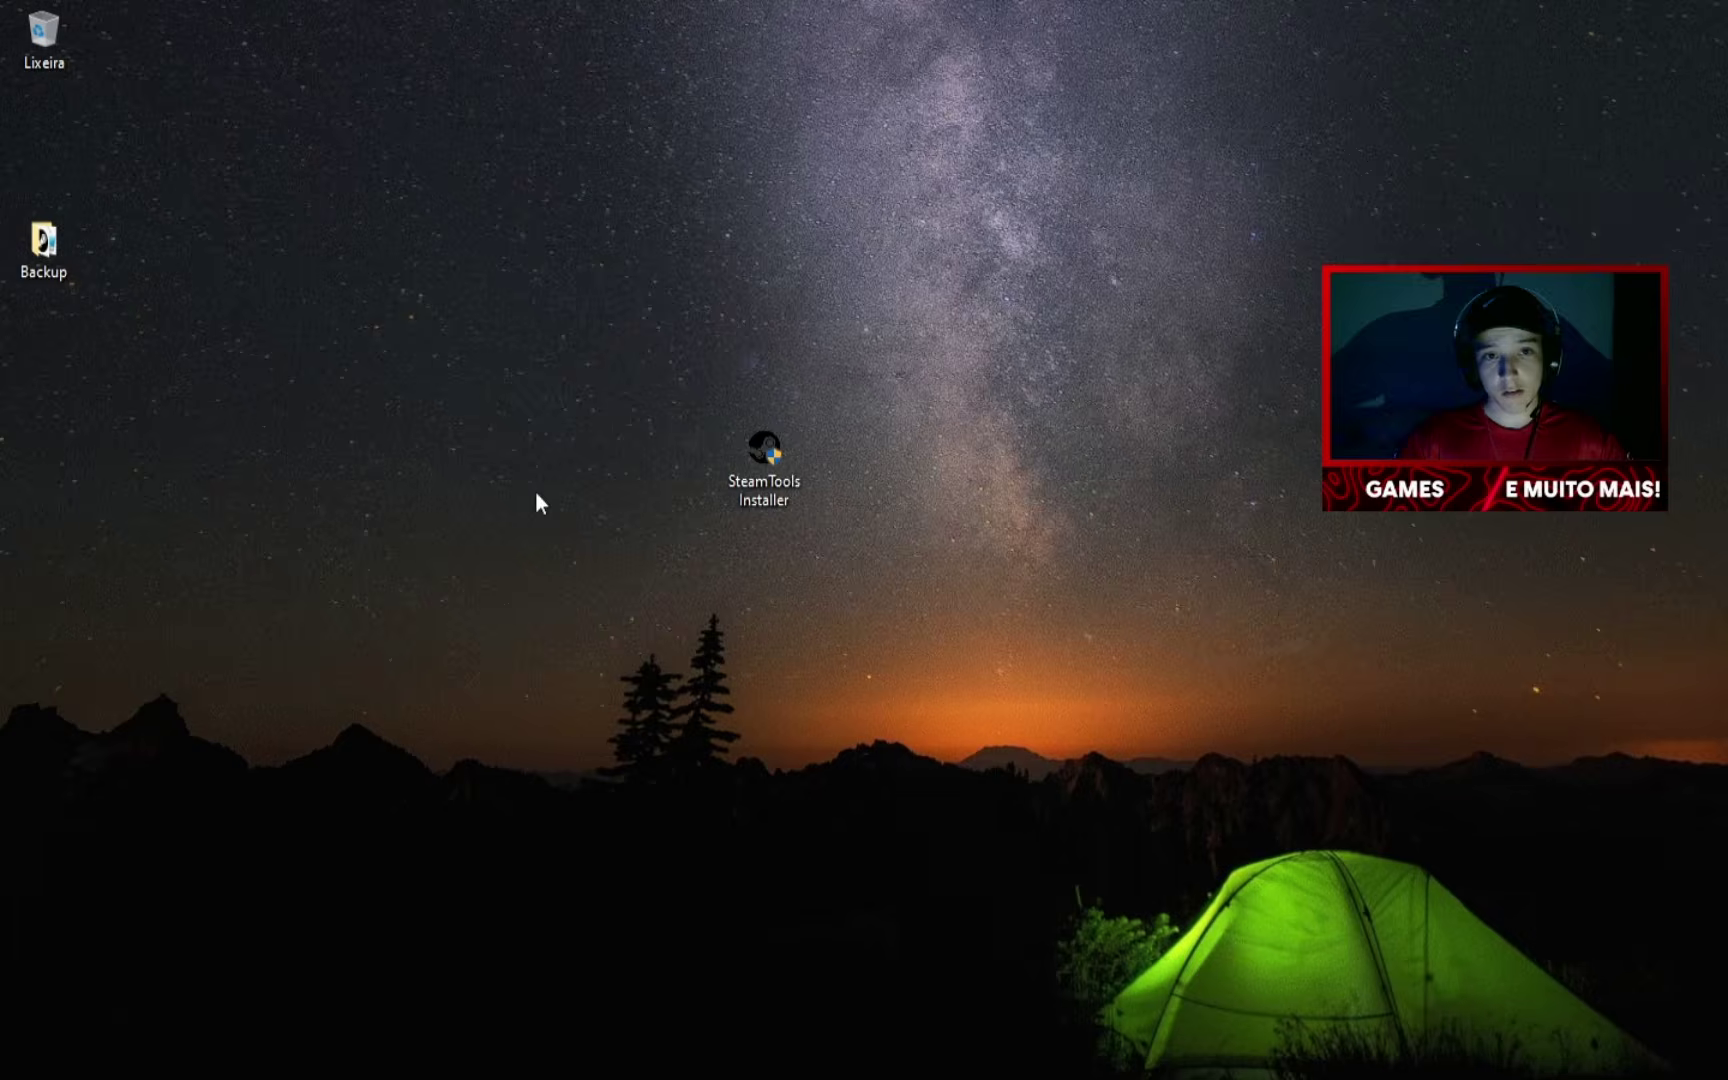
# Launch SteamTools Installer from the desktop, reposition its window and quit it with option 0, Exit
pyautogui.doubleClick(765, 495)
pyautogui.moveTo(308, 66); pyautogui.dragTo(526, 171)
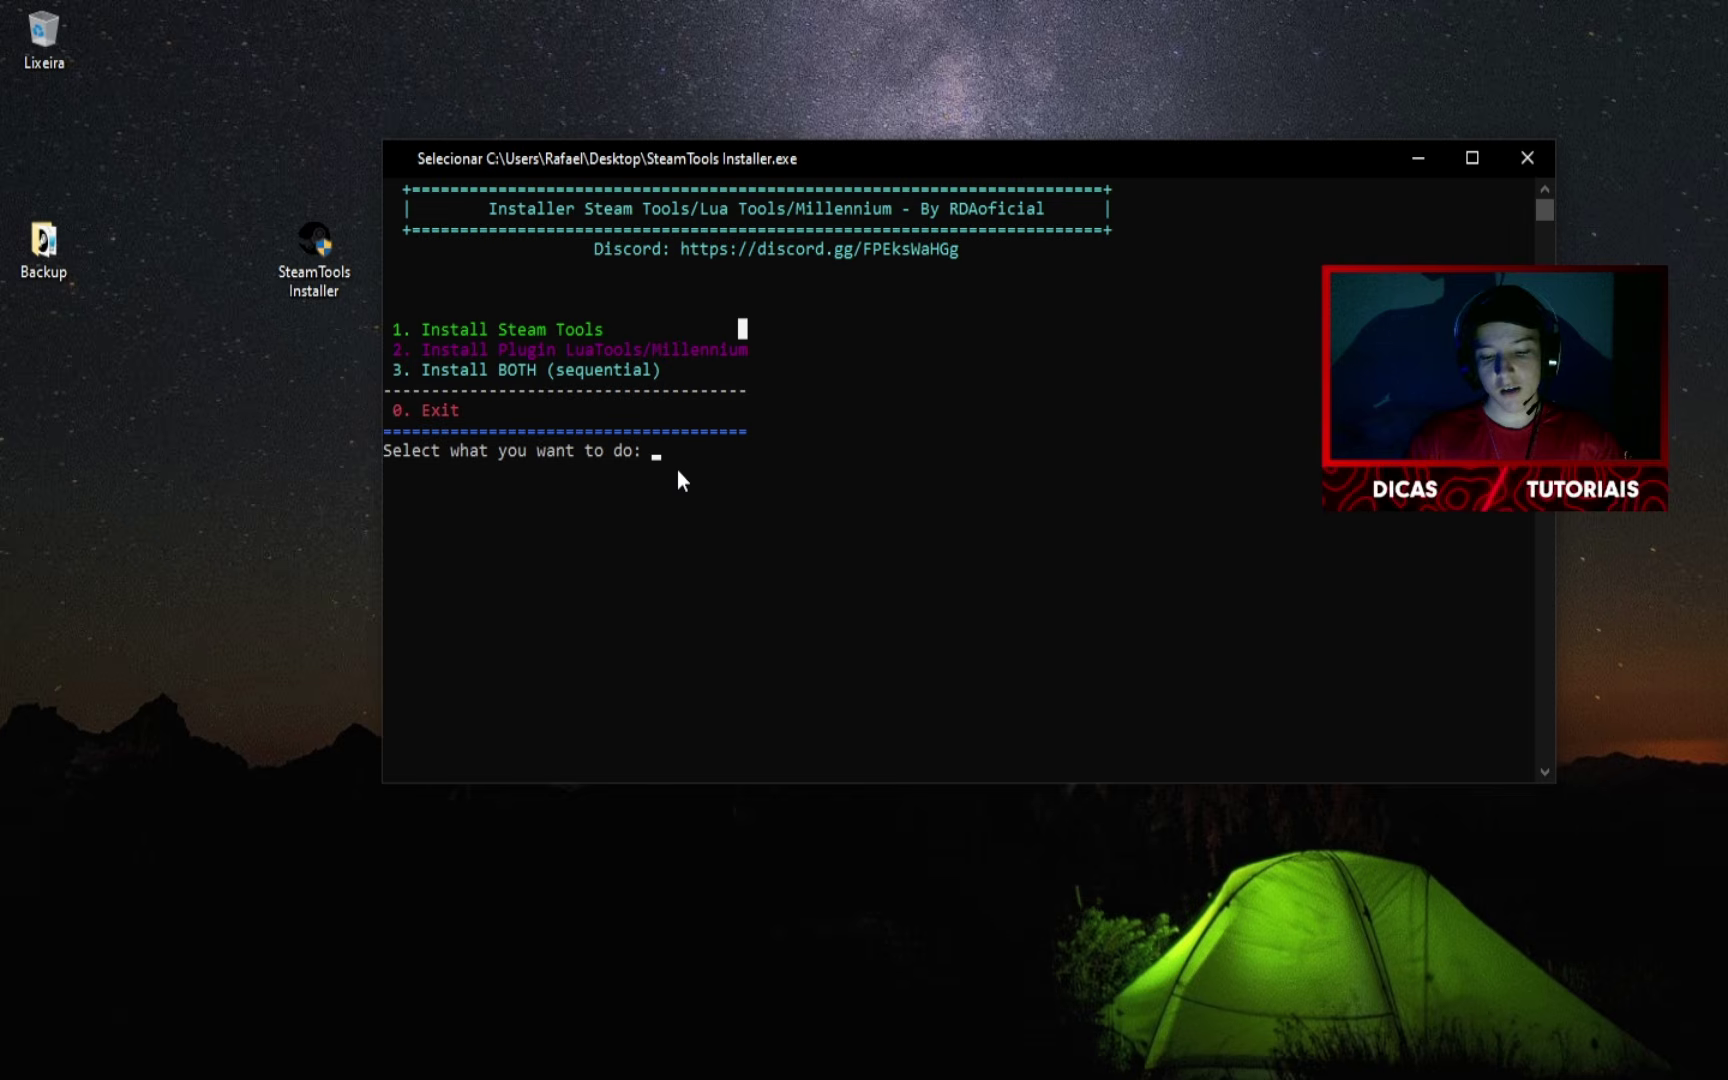
pyautogui.press('Escape')
pyautogui.write('0')
pyautogui.press('Return')
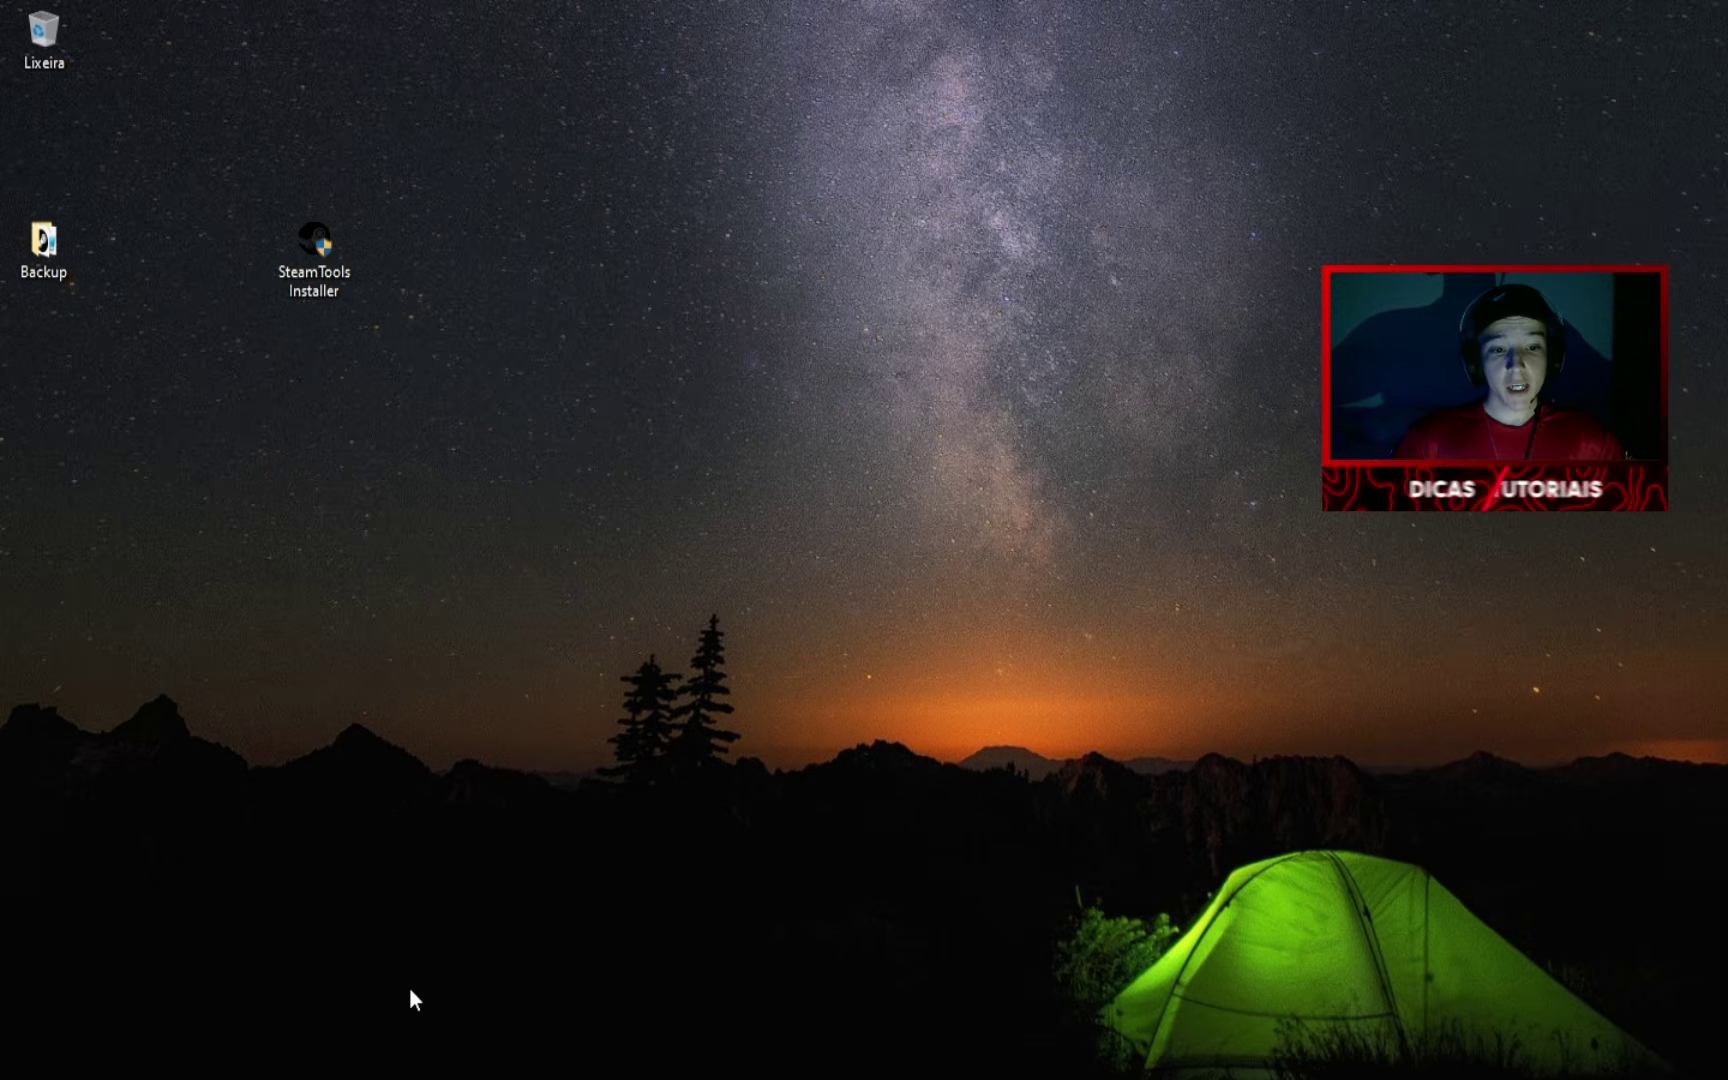
# Switch to Discord and look through the LuaTools important-updates channel and the Canal RDAoficial server's channel list before minimizing it
pyautogui.scroll(-1, 765, 625)
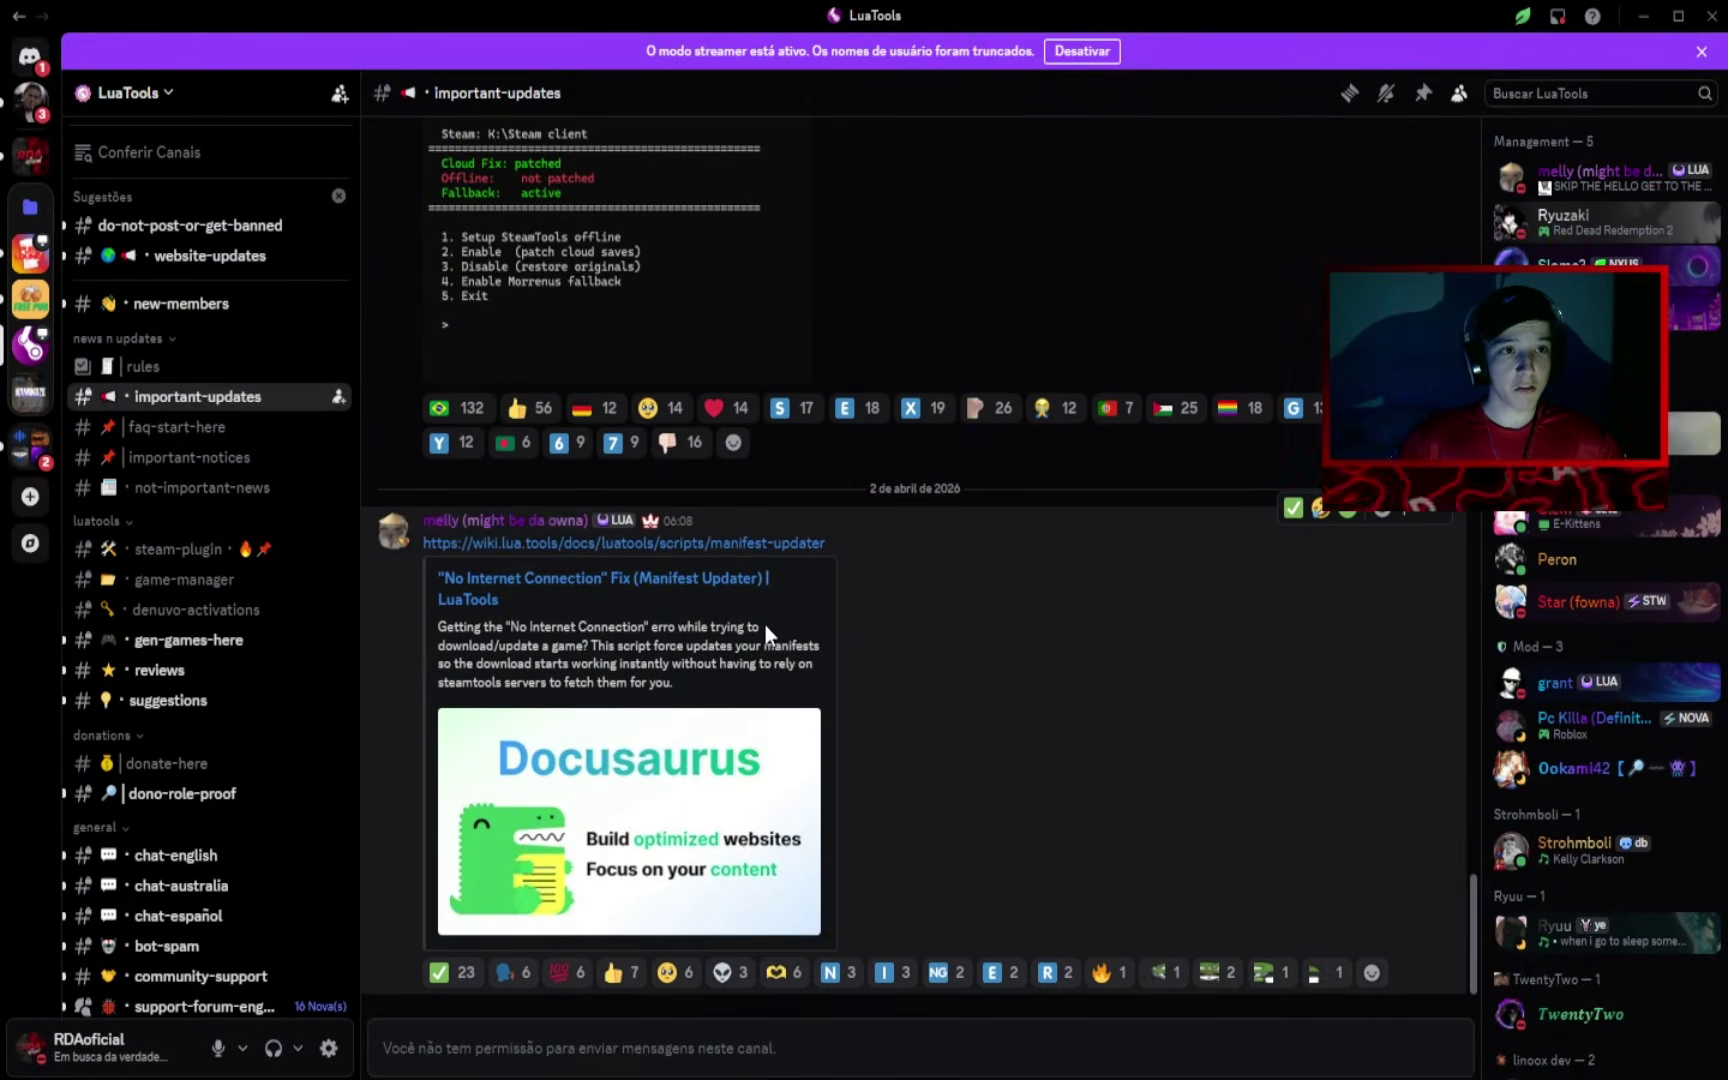
pyautogui.moveTo(502, 400)
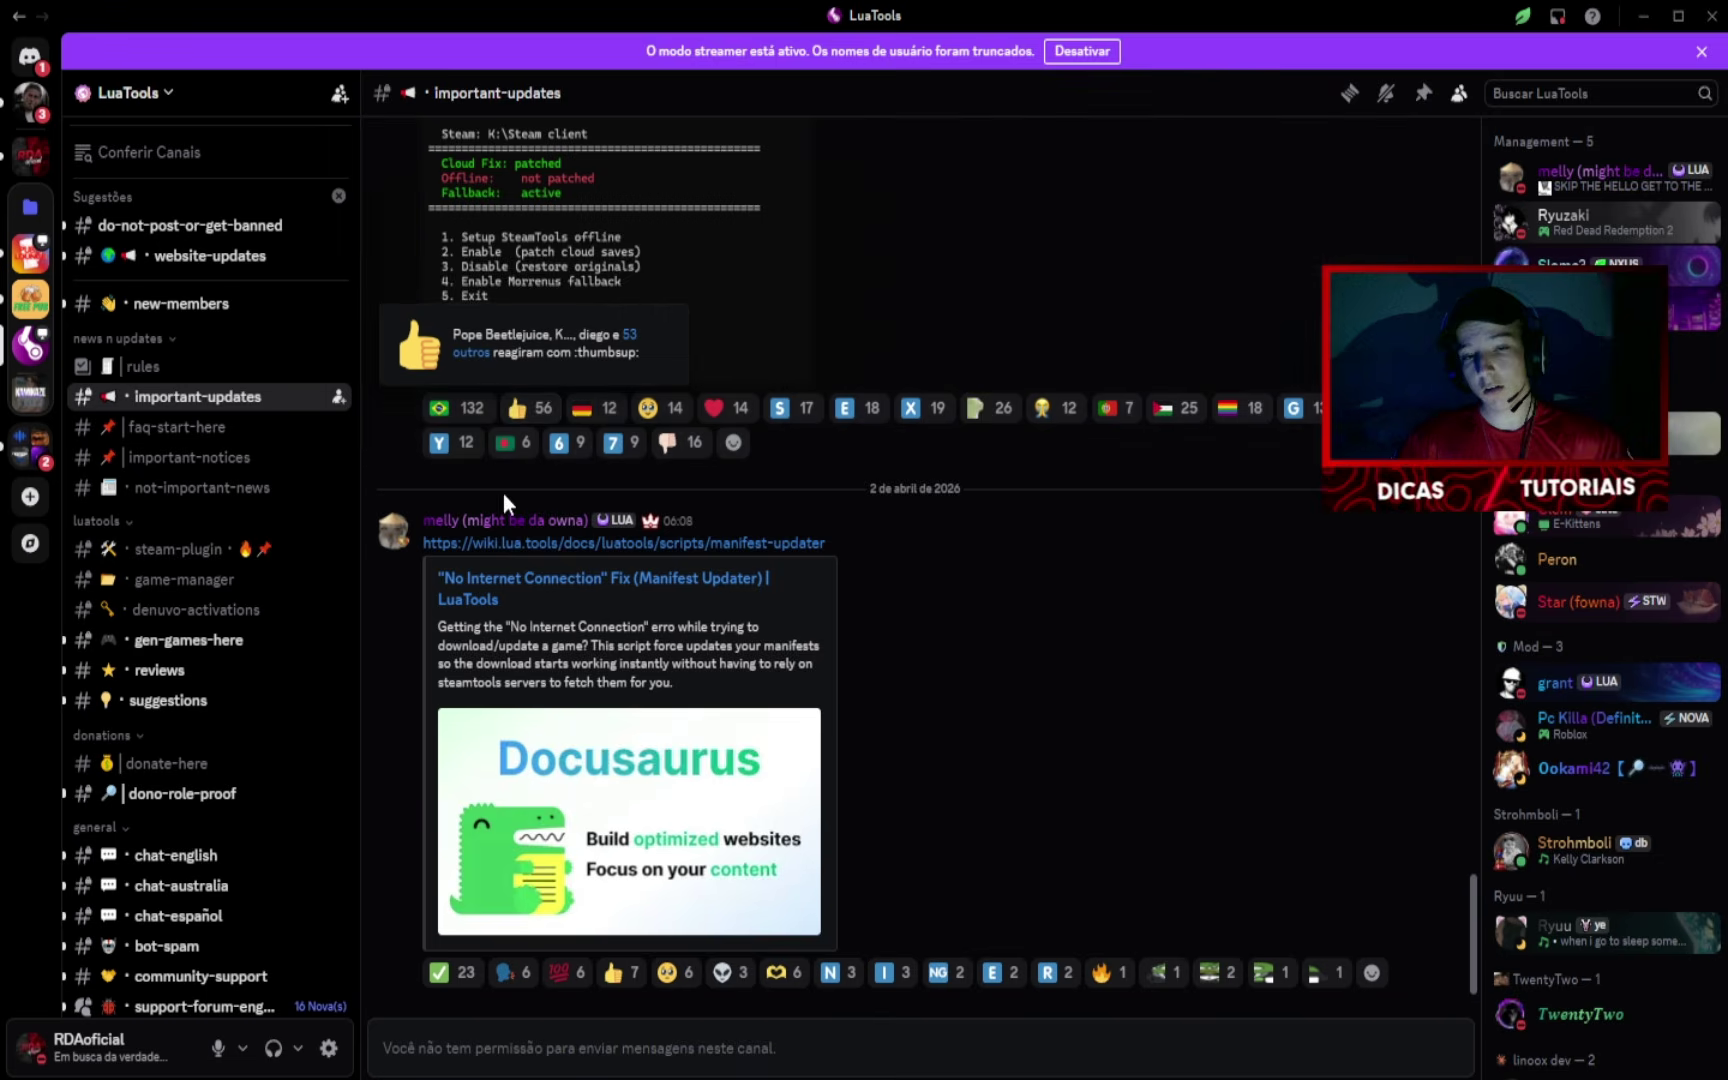
pyautogui.scroll(-3, 220, 500)
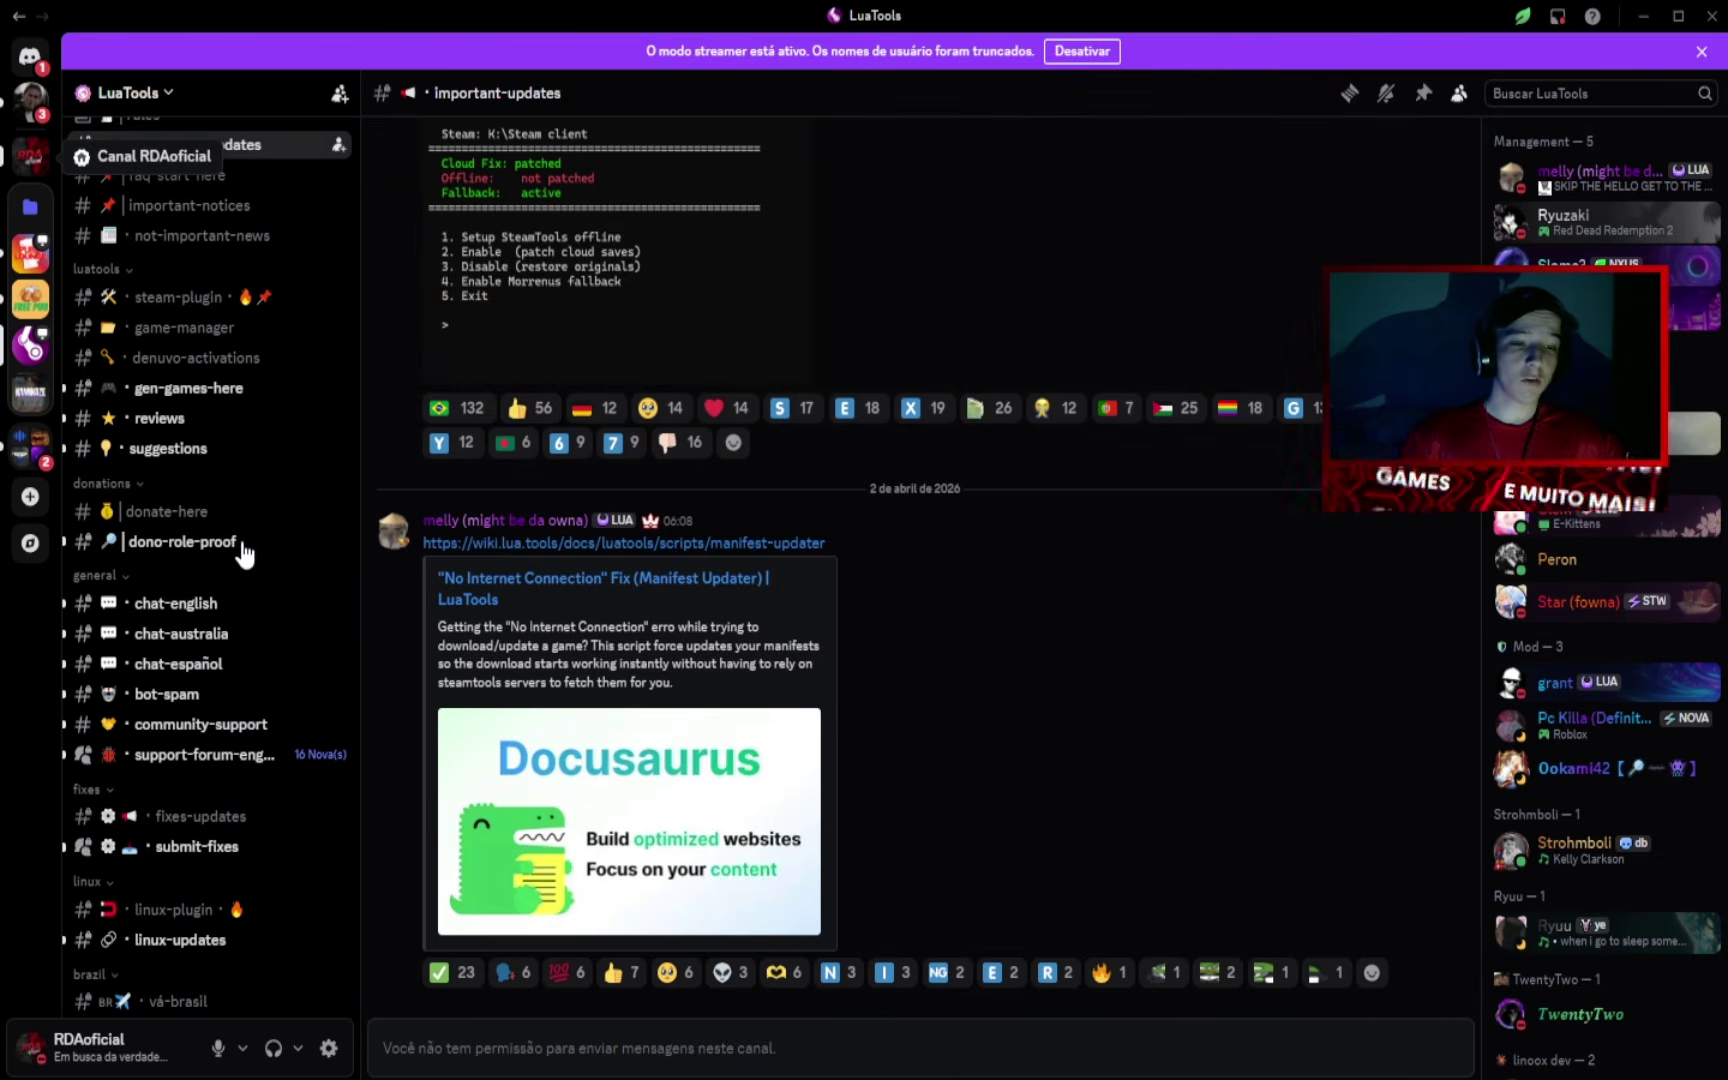
pyautogui.press('Return')
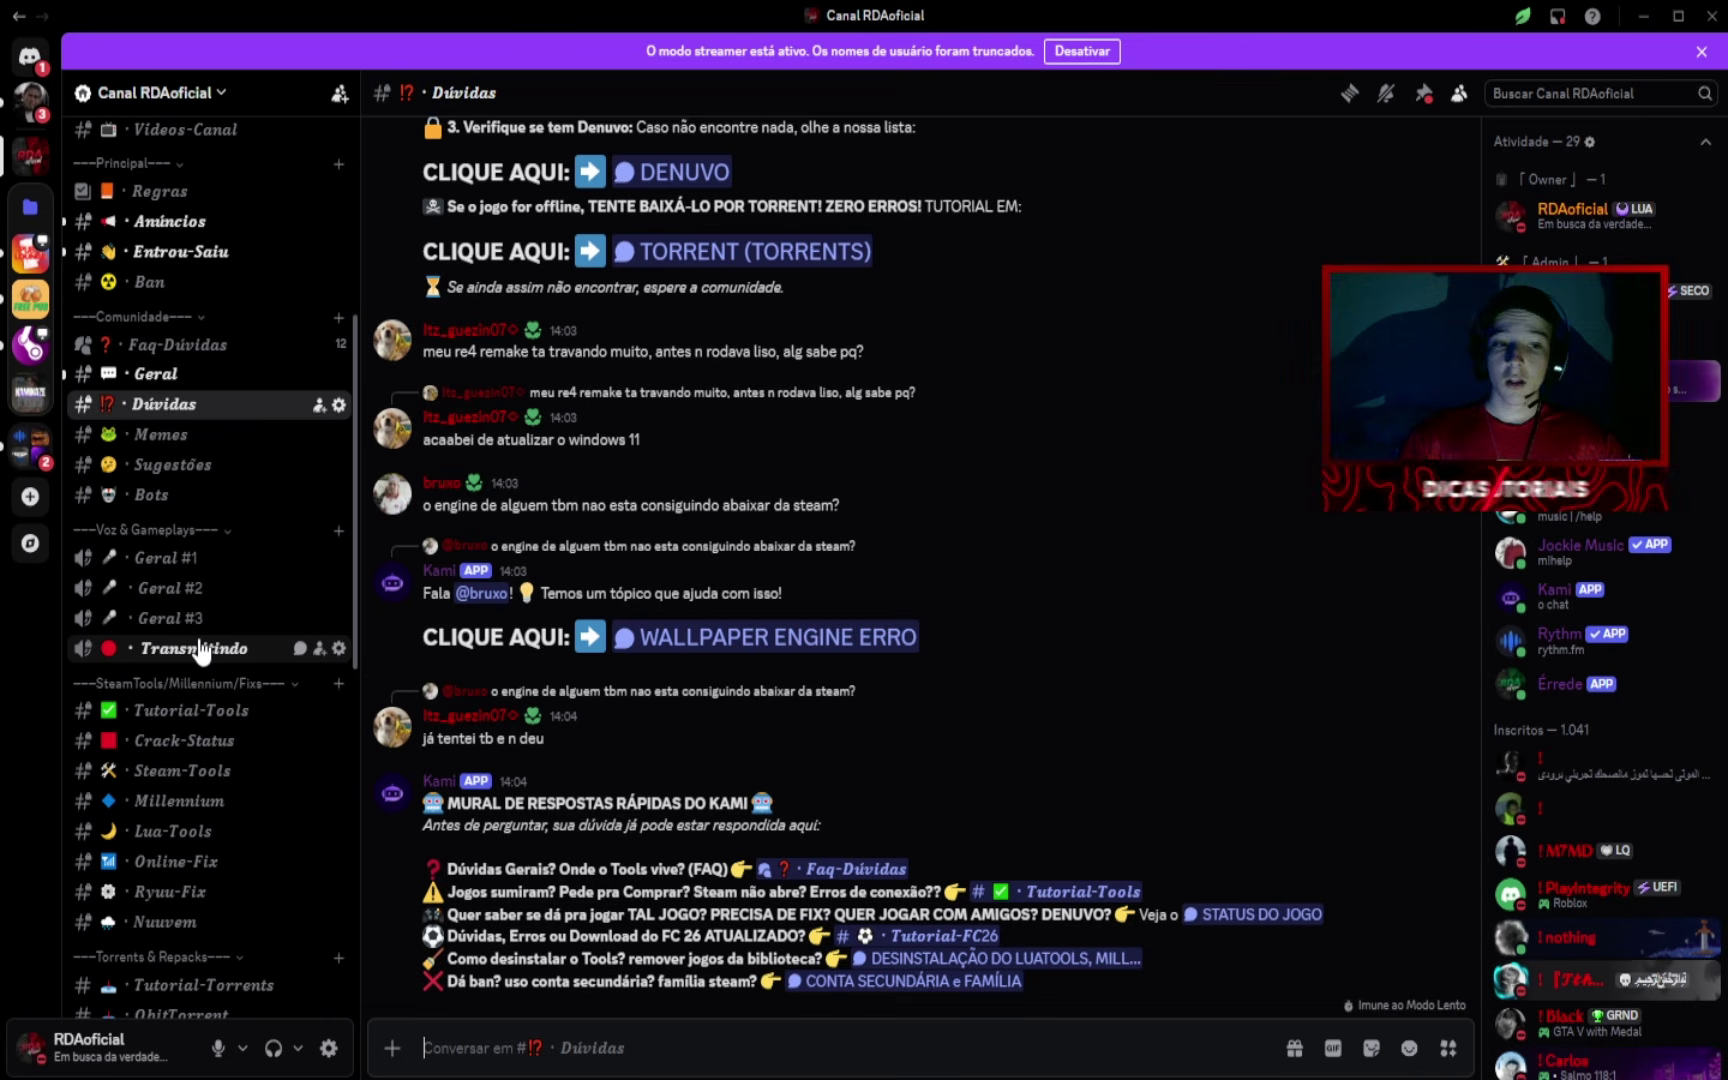
pyautogui.scroll(5, 187, 776)
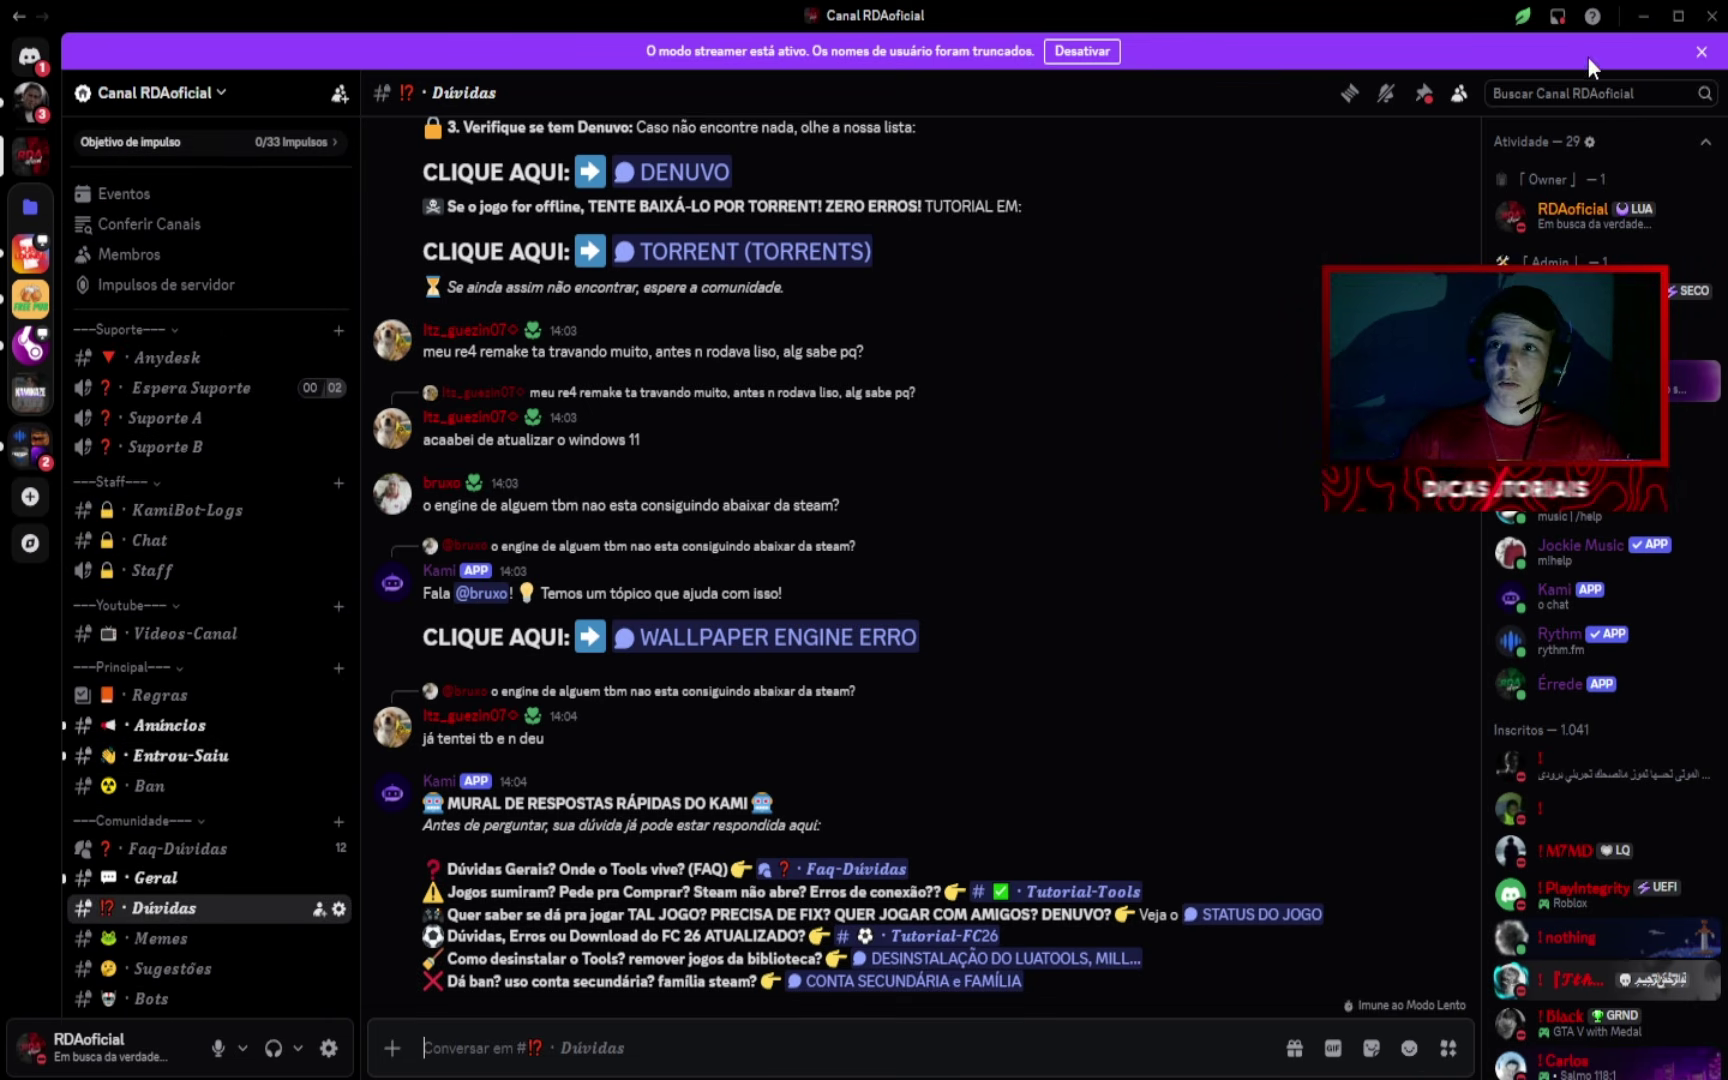
pyautogui.click(1636, 15)
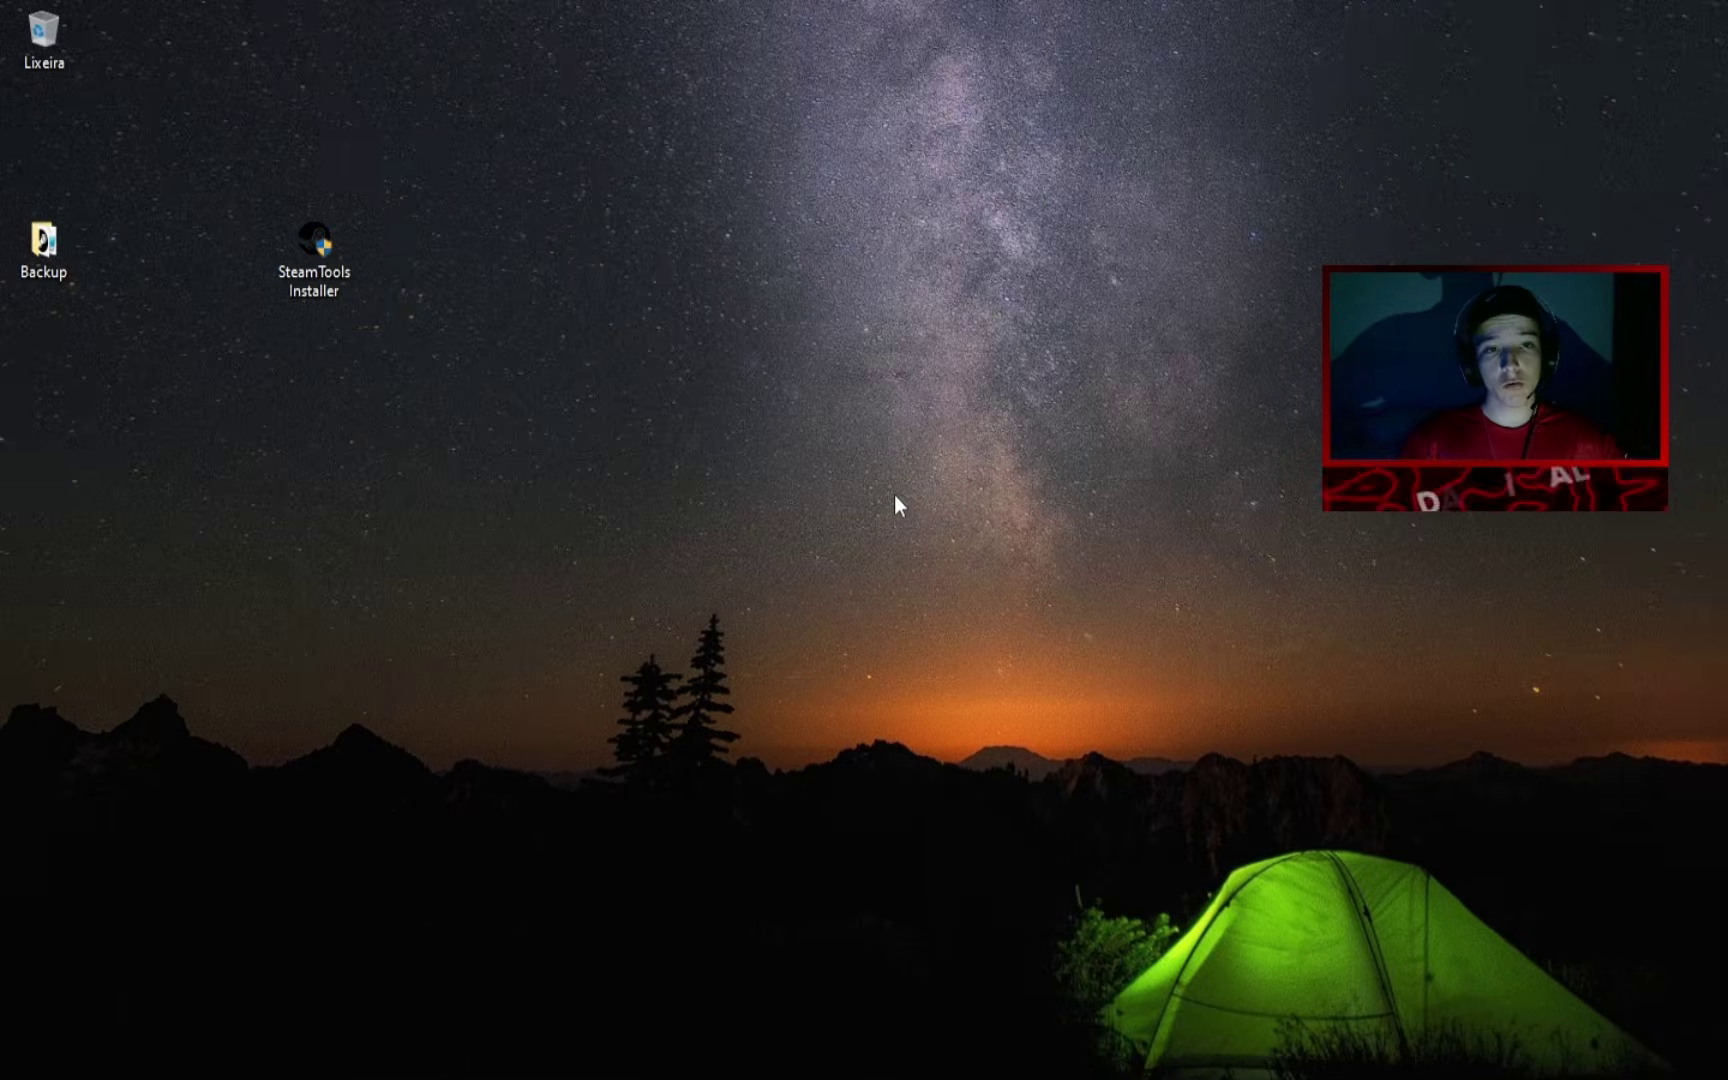